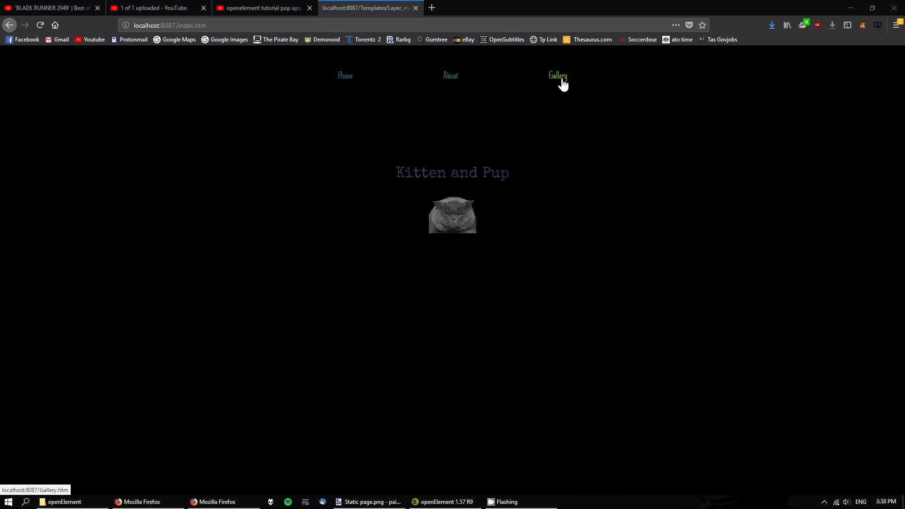
Step: Test the site's page links in the desktop-width preview and the pop-up menu's About and Gallery links in the phone-width preview
{"action": "left_click", "coordinate": [454, 76]}
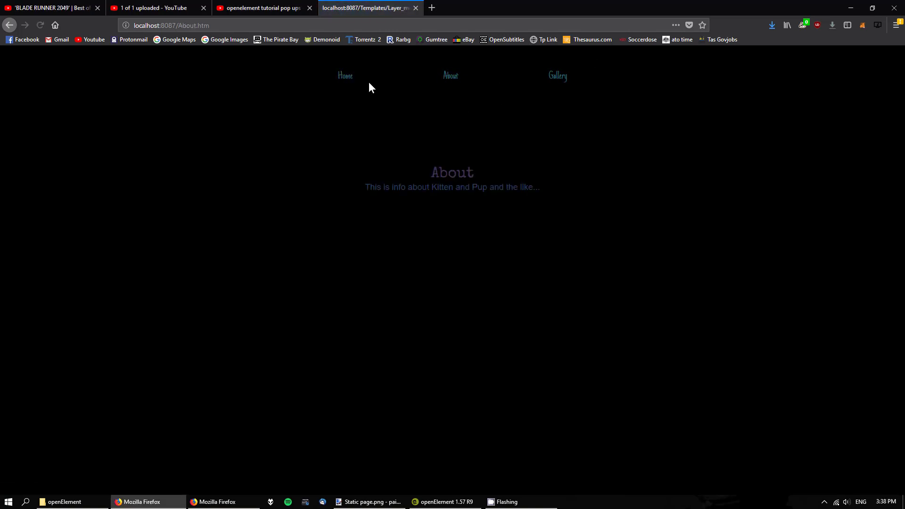
{"action": "left_click", "coordinate": [344, 77]}
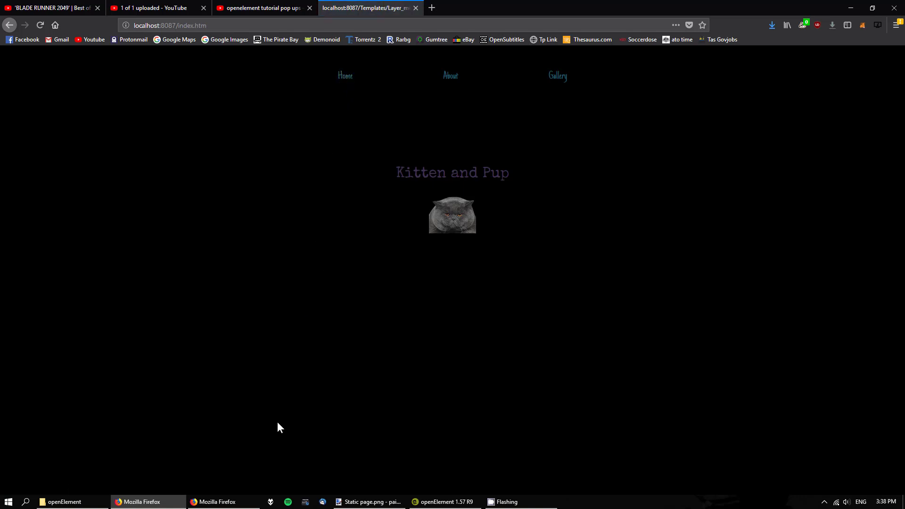
{"action": "left_click", "coordinate": [224, 502]}
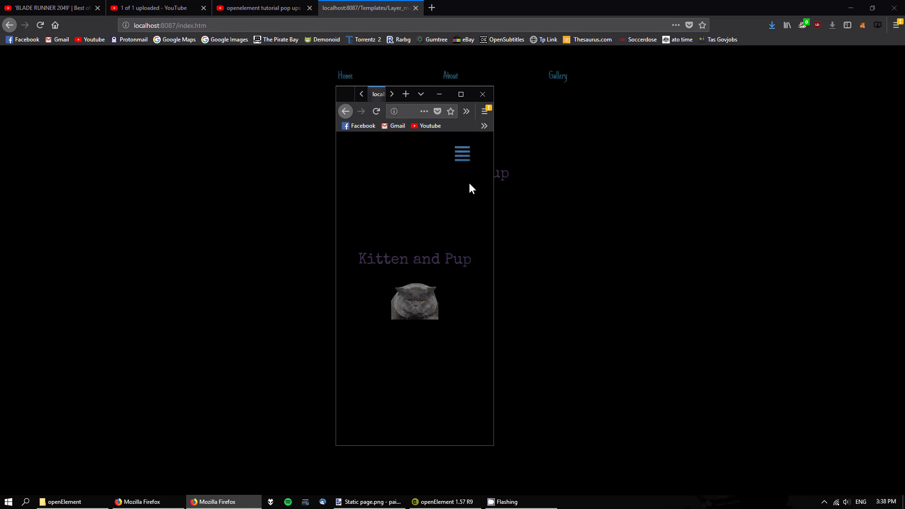
{"action": "left_click", "coordinate": [462, 160]}
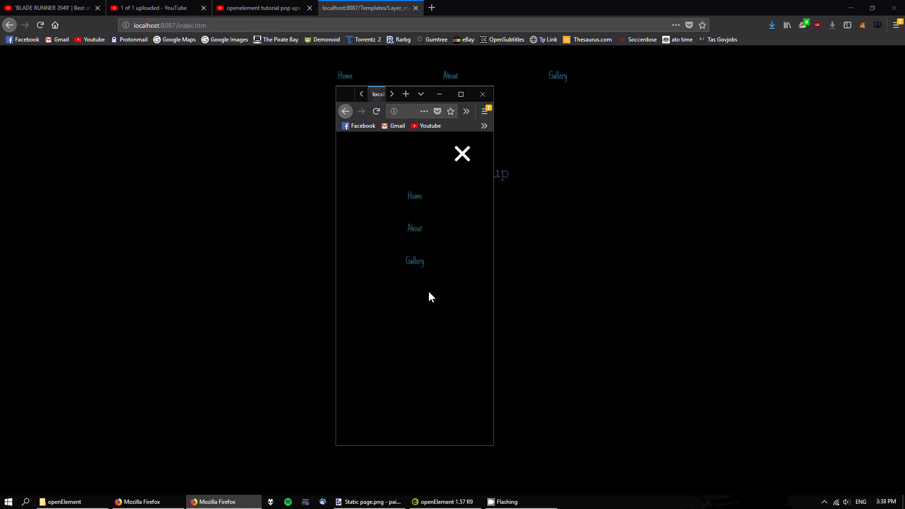
{"action": "left_click", "coordinate": [416, 234]}
{"action": "left_click", "coordinate": [467, 162]}
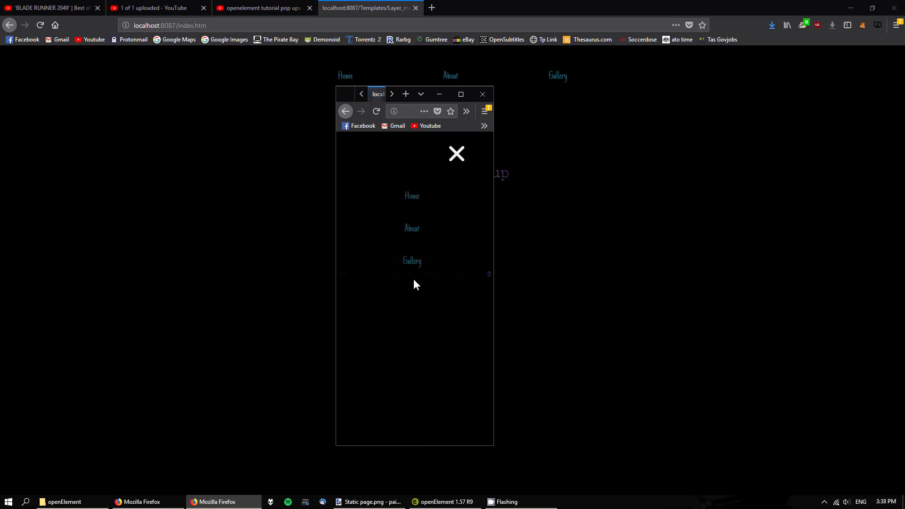
{"action": "left_click", "coordinate": [414, 262]}
Step: Try the Gallery page's cat picture pop-ups and the pop-up navigation menu in the phone-width preview
{"action": "scroll", "coordinate": [451, 245], "scroll_direction": "up", "scroll_amount": 2}
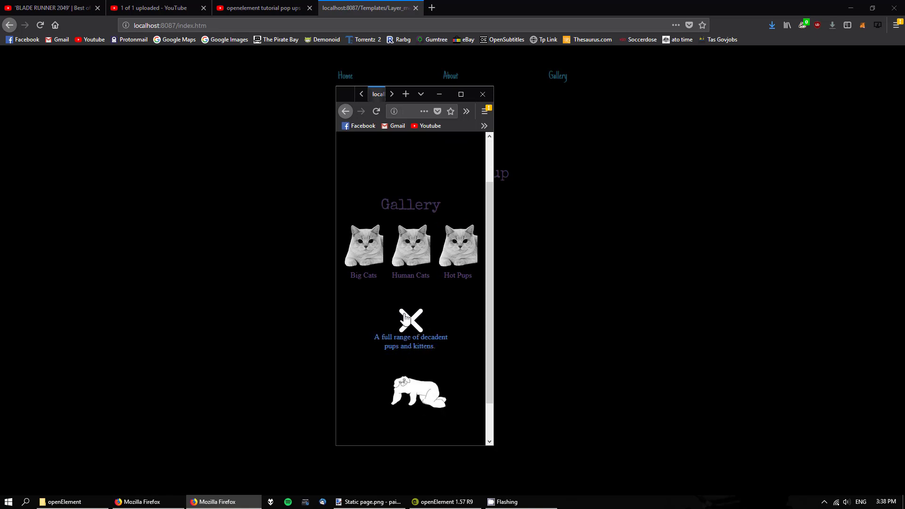
{"action": "left_click", "coordinate": [410, 277]}
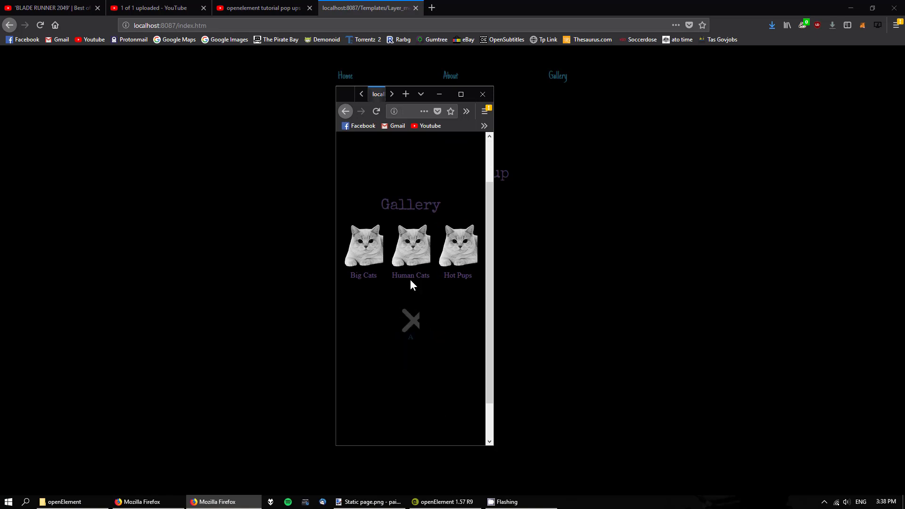
{"action": "left_click", "coordinate": [411, 320]}
{"action": "left_click", "coordinate": [385, 254]}
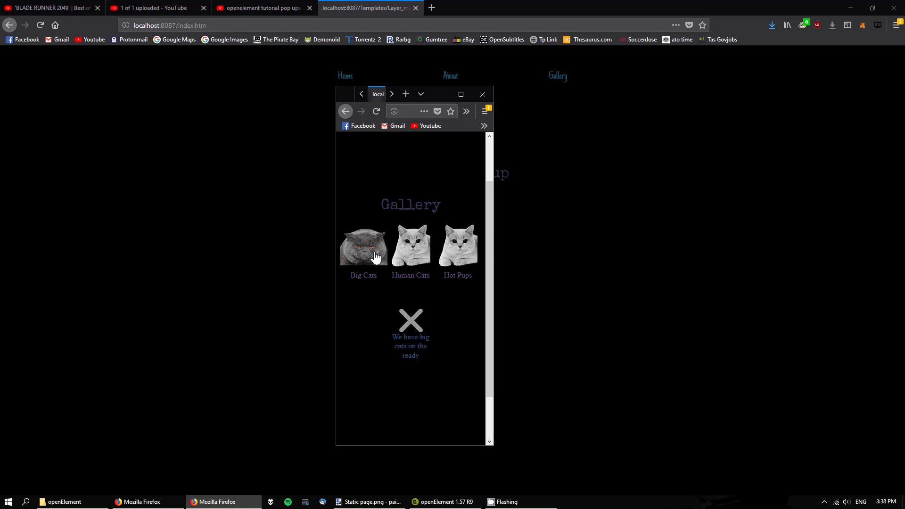
{"action": "left_click", "coordinate": [420, 307]}
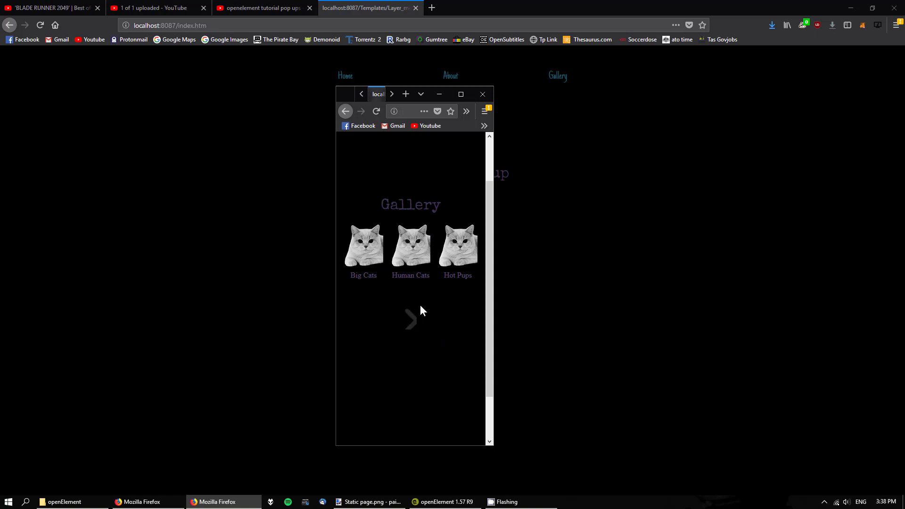
{"action": "left_click", "coordinate": [452, 158]}
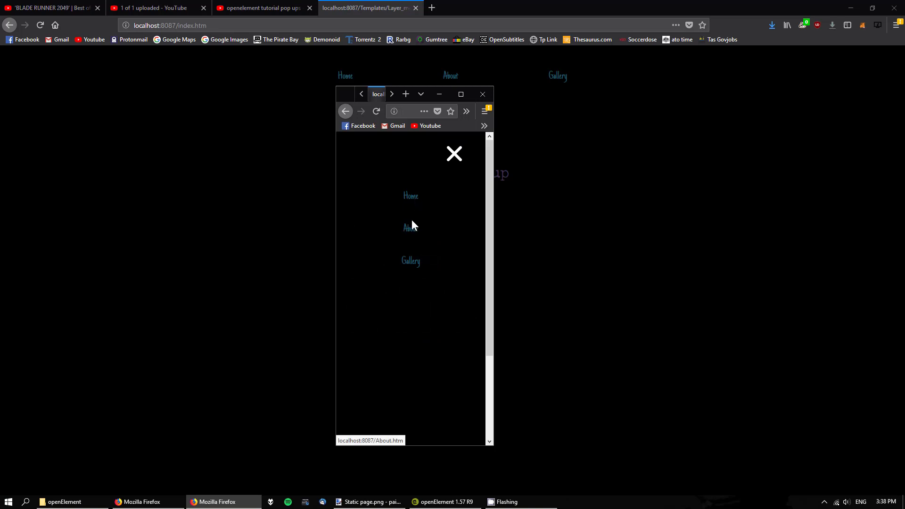
{"action": "left_click", "coordinate": [455, 157]}
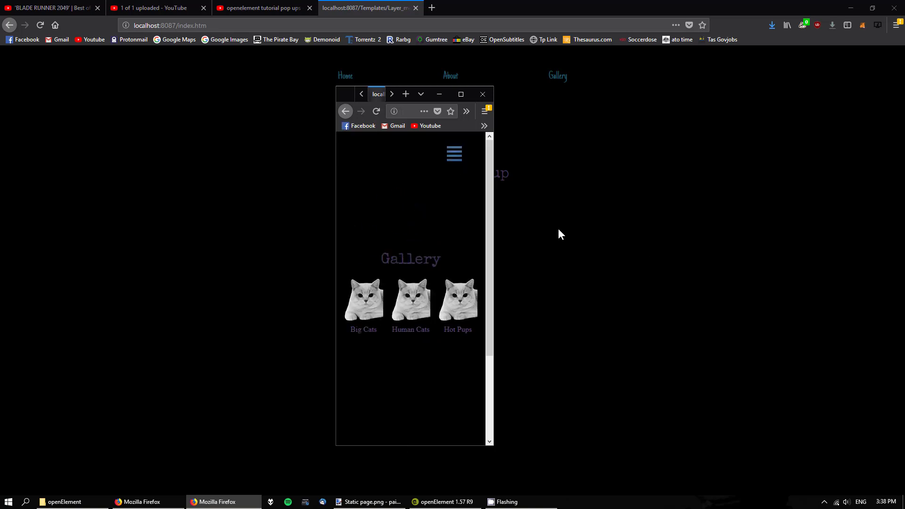
{"action": "left_click", "coordinate": [589, 136]}
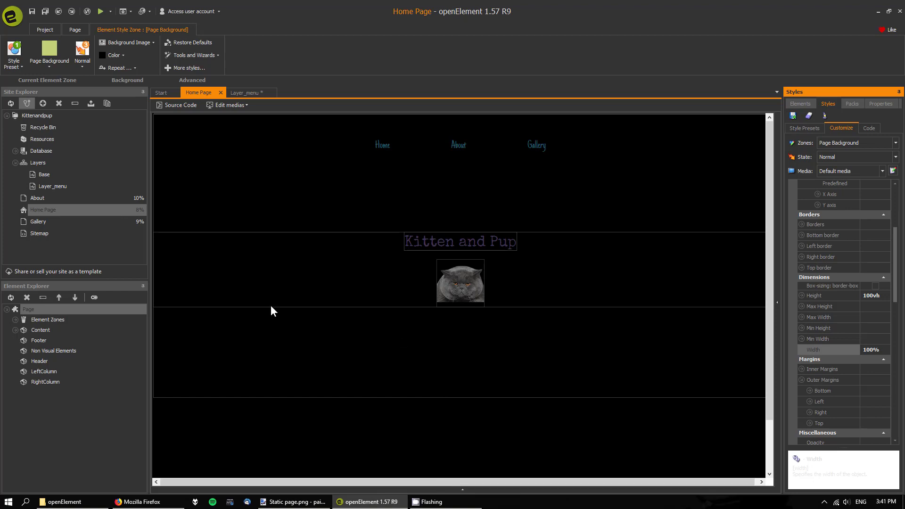
Step: View the Home Page in the Smartphones [portrait] media and return it to Default media
{"action": "left_click", "coordinate": [250, 93]}
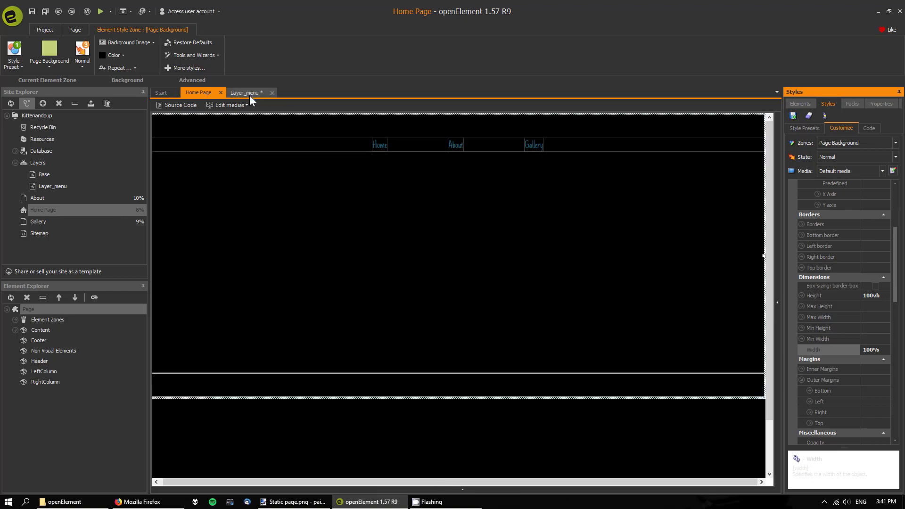
{"action": "left_click", "coordinate": [200, 93]}
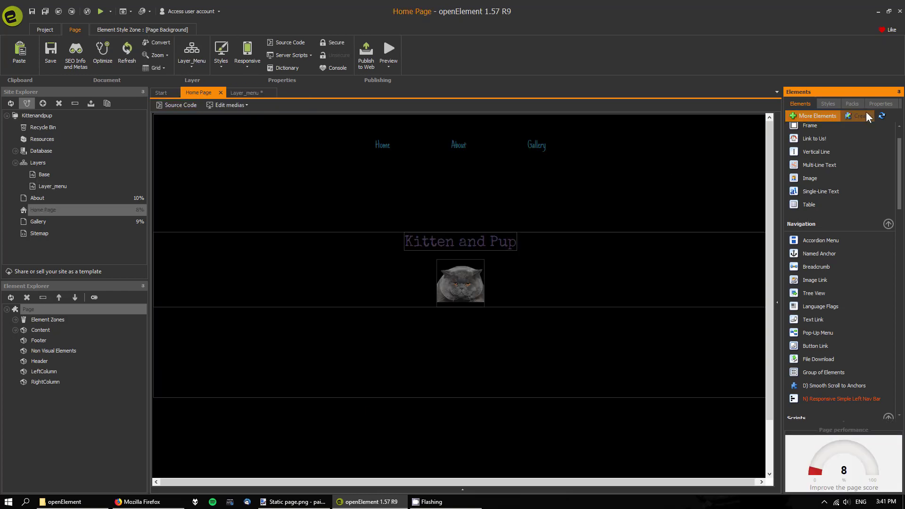
{"action": "left_click", "coordinate": [830, 104]}
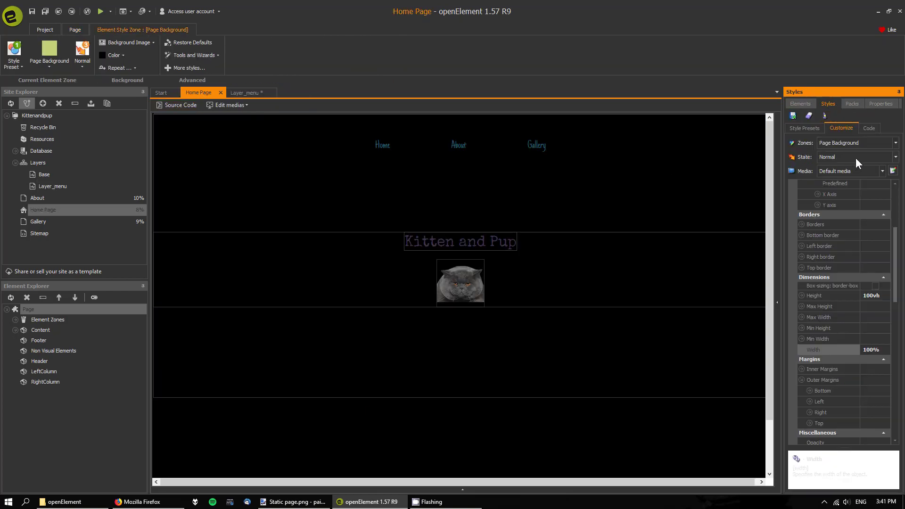
{"action": "left_click", "coordinate": [872, 171]}
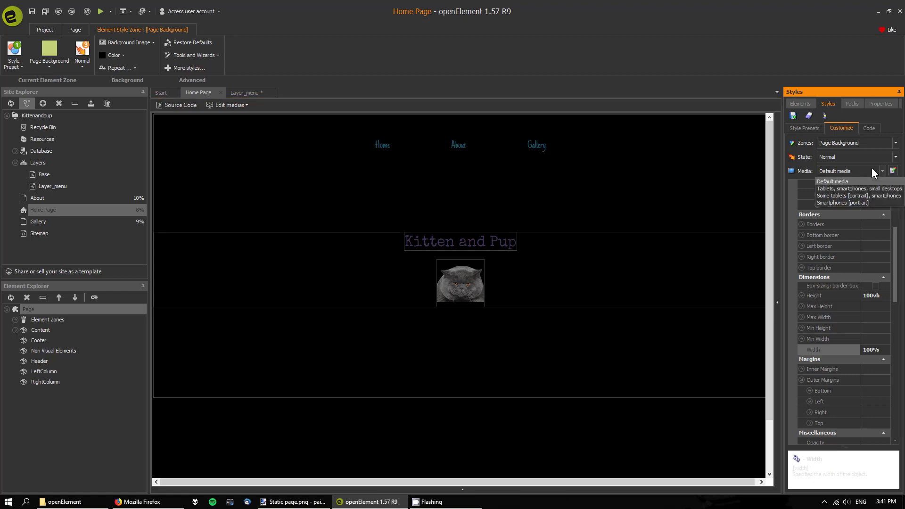
{"action": "left_click", "coordinate": [846, 201]}
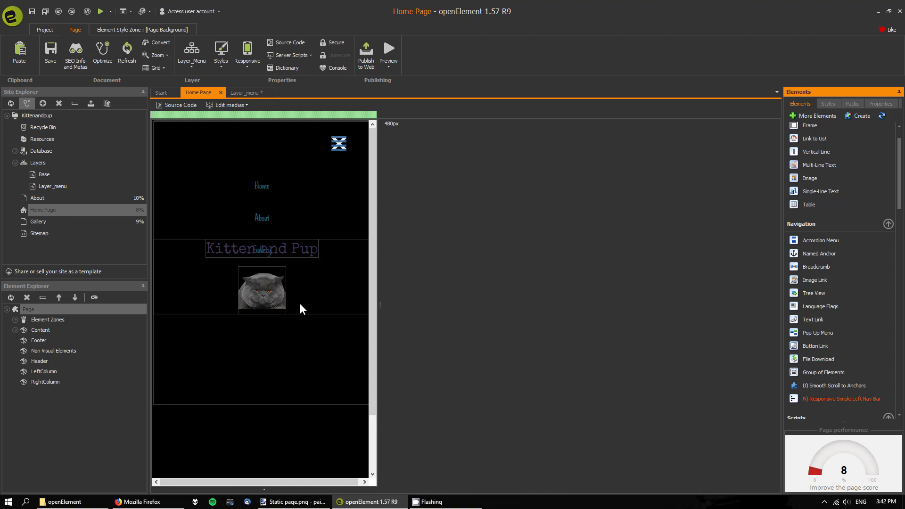
{"action": "left_click", "coordinate": [828, 104]}
{"action": "left_click", "coordinate": [863, 171]}
{"action": "left_click", "coordinate": [855, 180]}
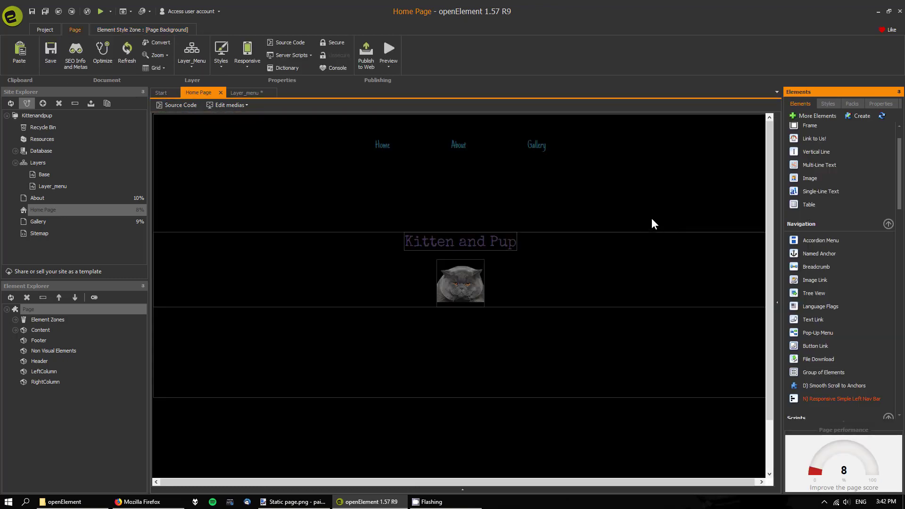
Step: Examine the width rule of each device entry in the media configuration, then close it
{"action": "left_click", "coordinate": [830, 103]}
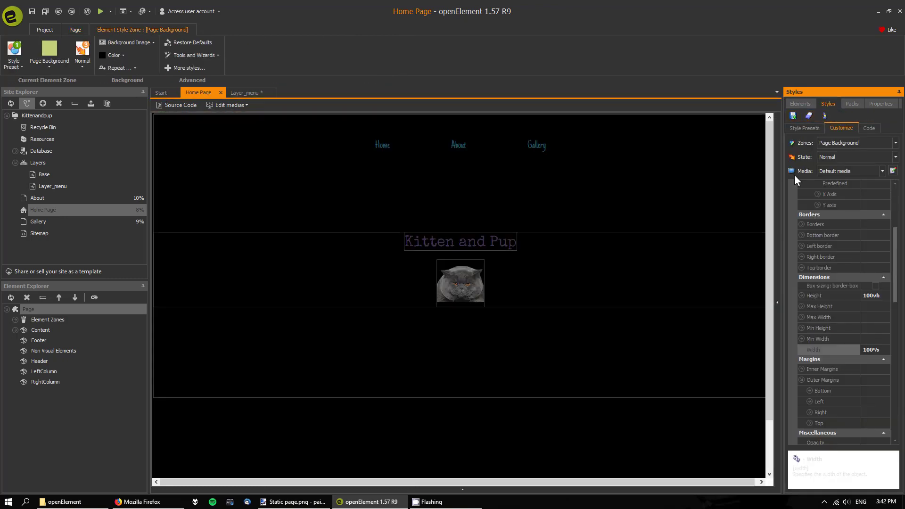
{"action": "left_click", "coordinate": [893, 172]}
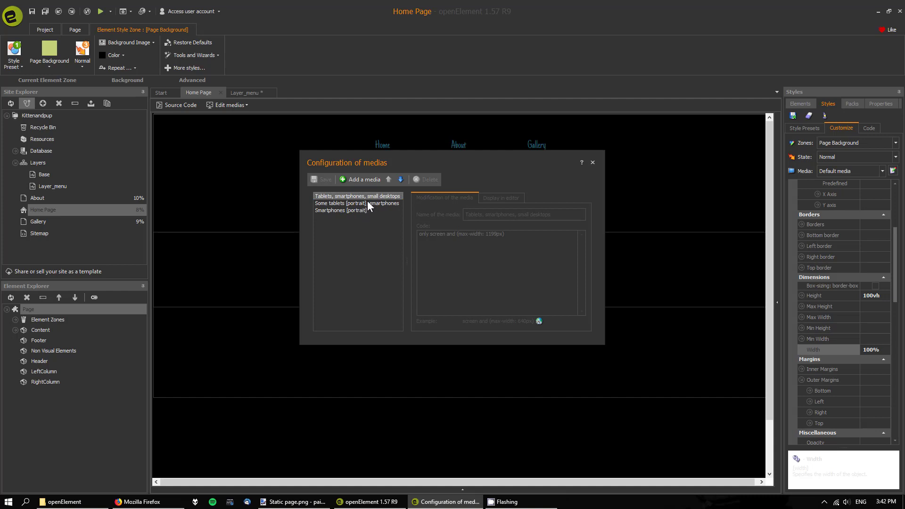
{"action": "left_click", "coordinate": [354, 210]}
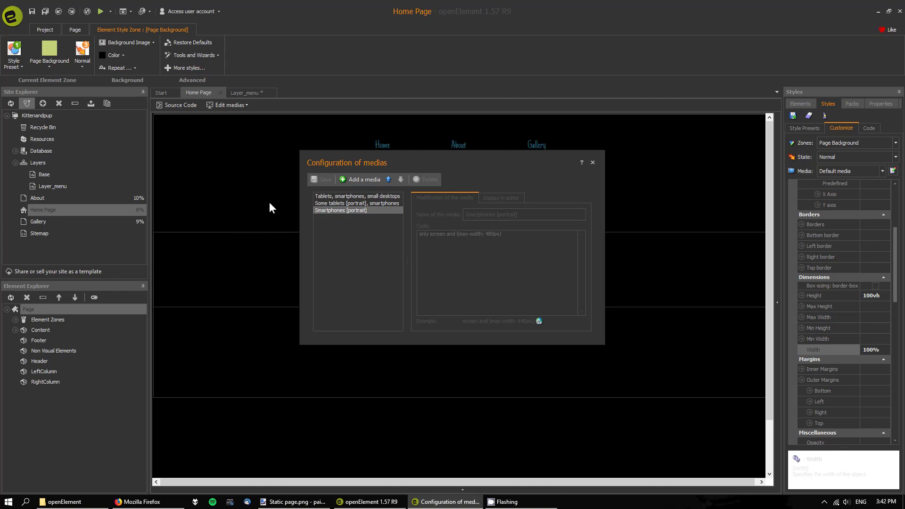
{"action": "left_click", "coordinate": [355, 203]}
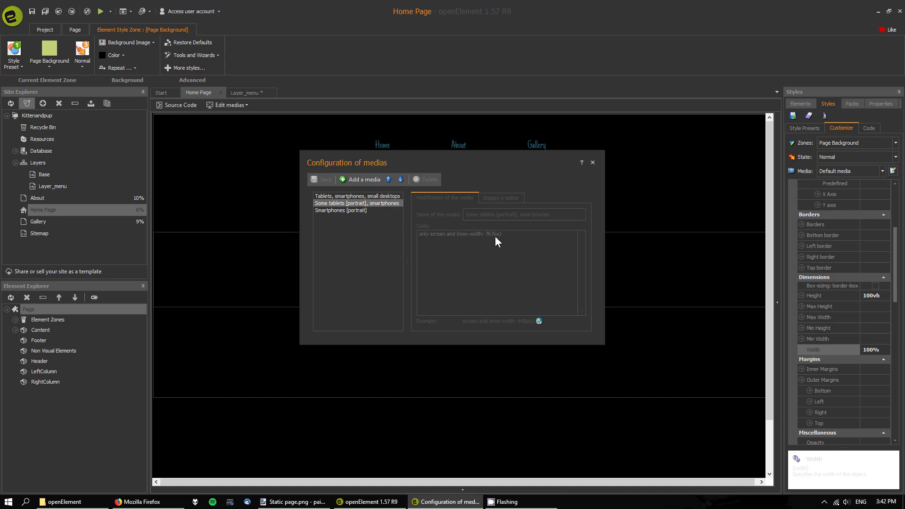
{"action": "left_click", "coordinate": [343, 195]}
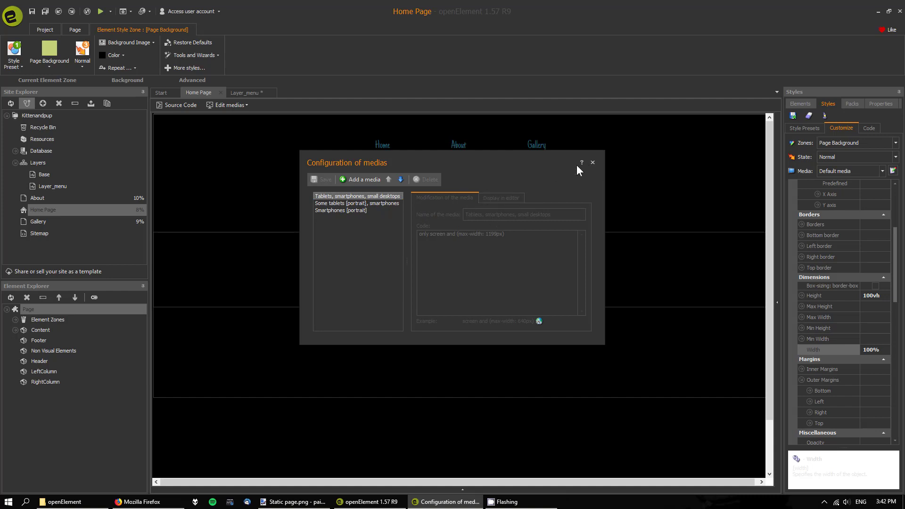
{"action": "left_click", "coordinate": [593, 163]}
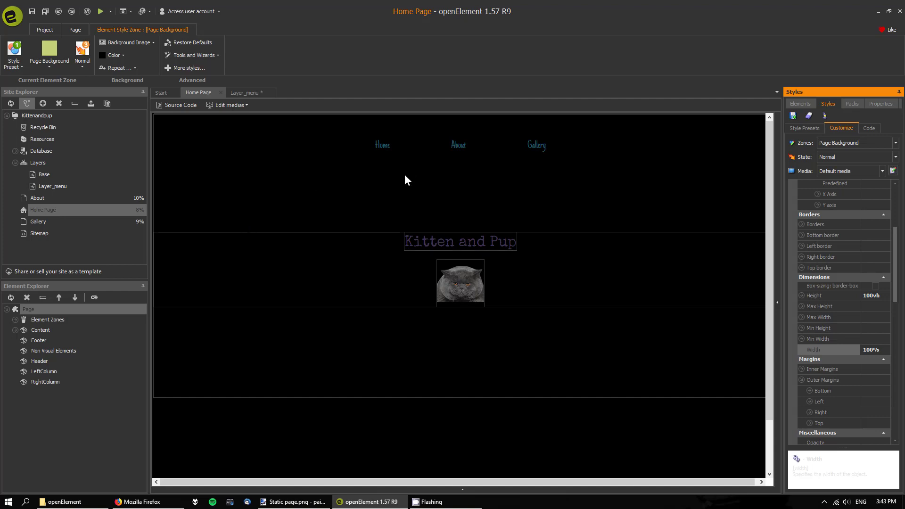
Step: Compare the Home Page with the Layer_menu layer, inspecting the layer's top menu group
{"action": "left_click", "coordinate": [301, 192]}
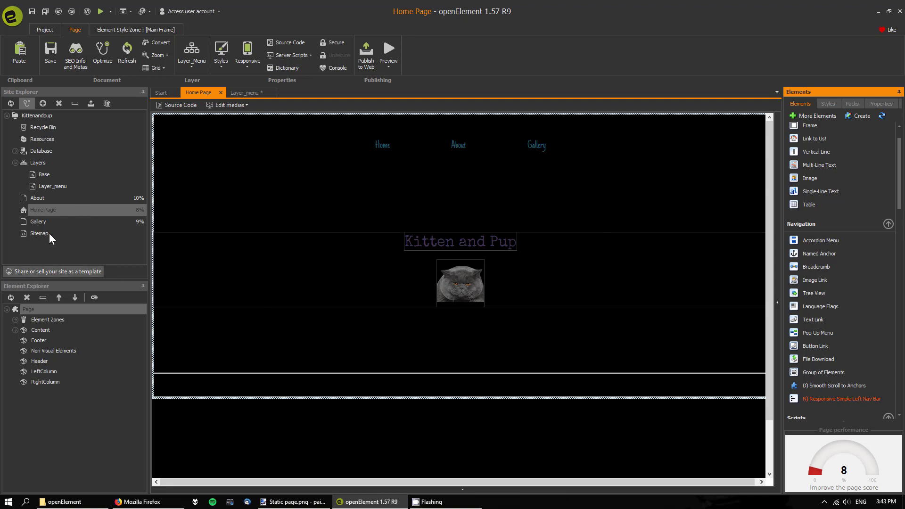
{"action": "left_click", "coordinate": [41, 220]}
{"action": "left_click", "coordinate": [45, 209]}
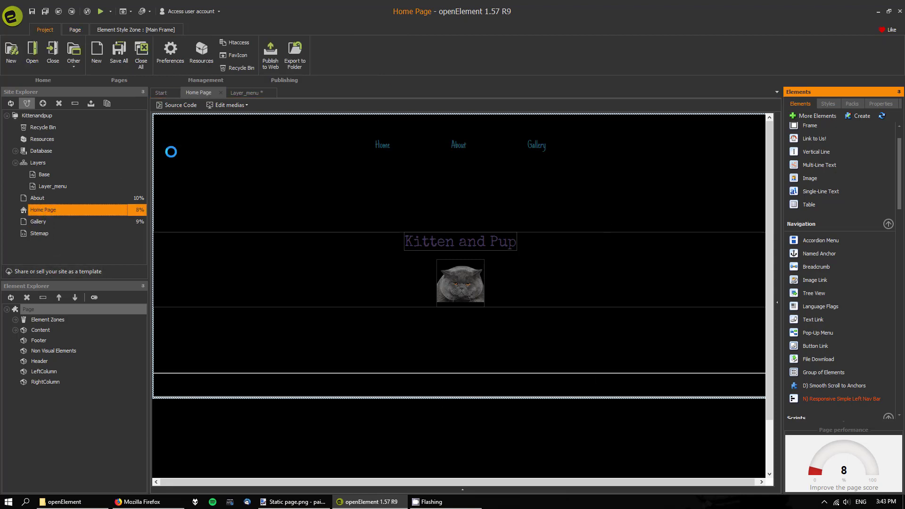
{"action": "left_click", "coordinate": [238, 94]}
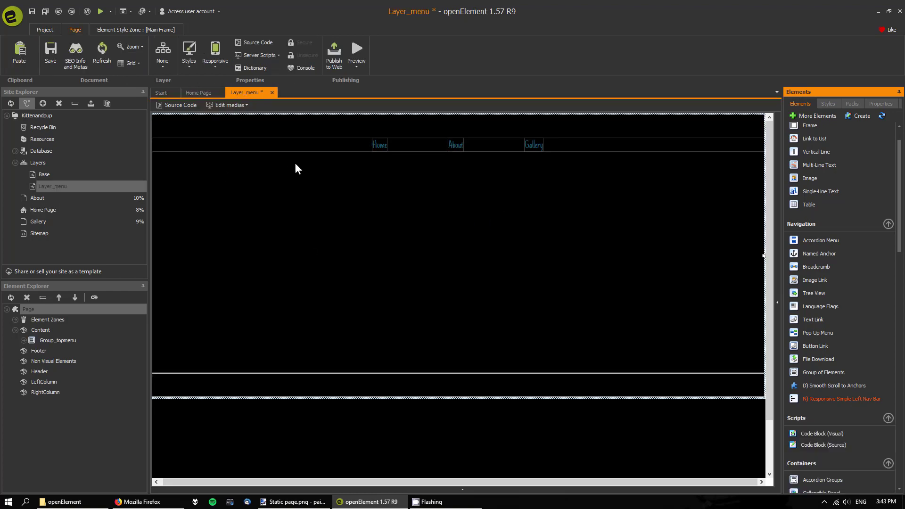
{"action": "left_click", "coordinate": [316, 149]}
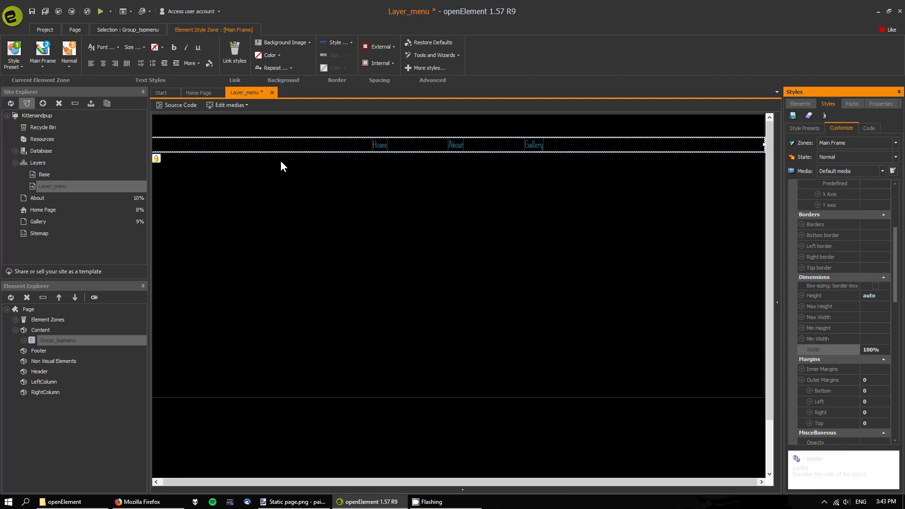
{"action": "left_click", "coordinate": [200, 93]}
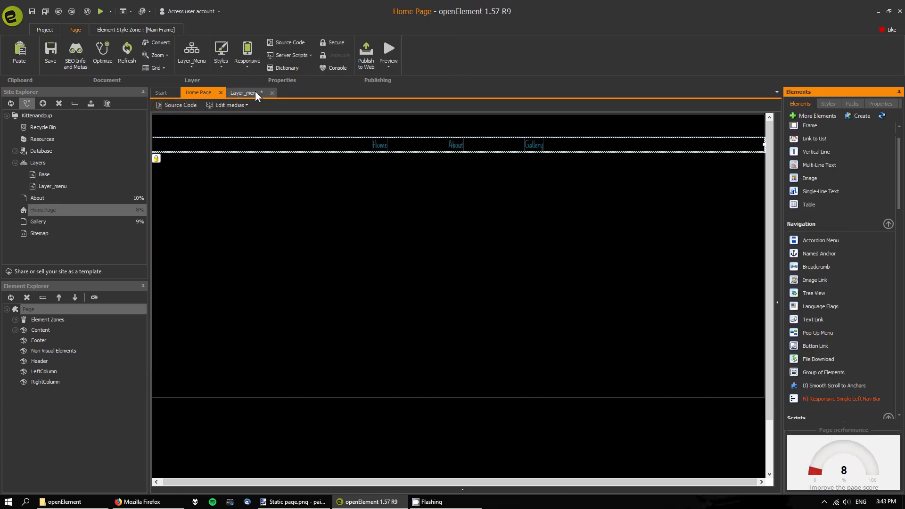
{"action": "left_click", "coordinate": [255, 93]}
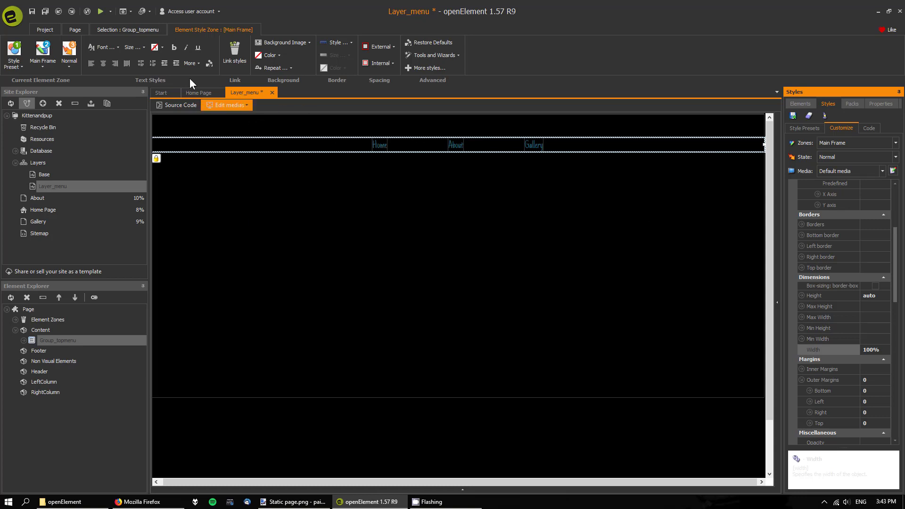
{"action": "left_click", "coordinate": [198, 91]}
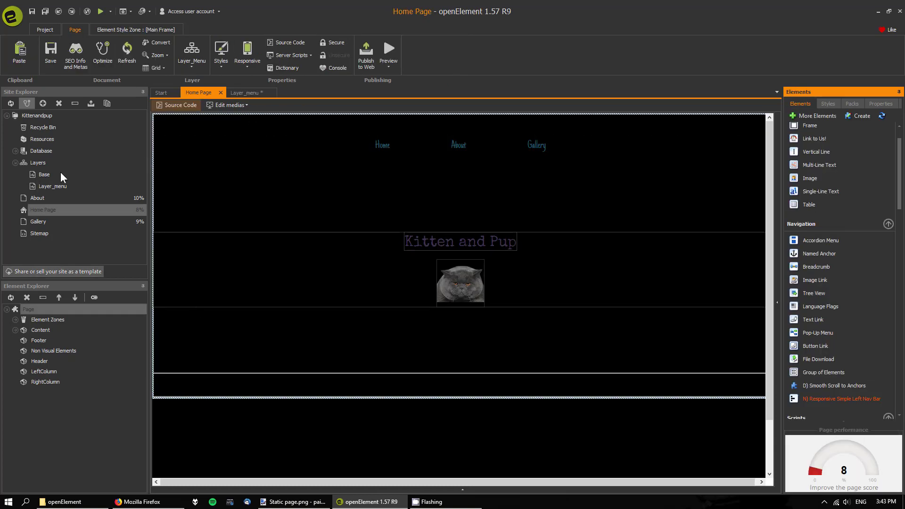
{"action": "left_click", "coordinate": [245, 93]}
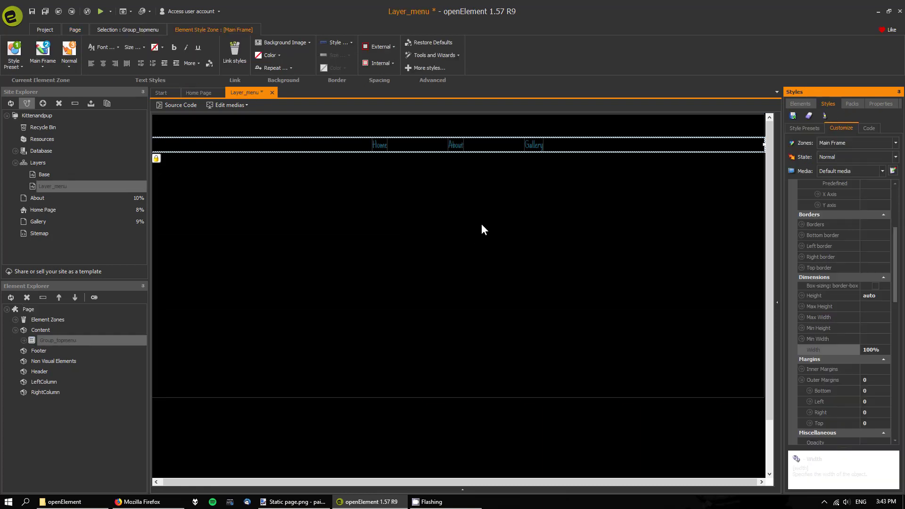
Step: Expand the contents of Group_topmenu in Layer_menu and save all open pages
{"action": "left_click", "coordinate": [22, 340]}
{"action": "left_click", "coordinate": [32, 360]}
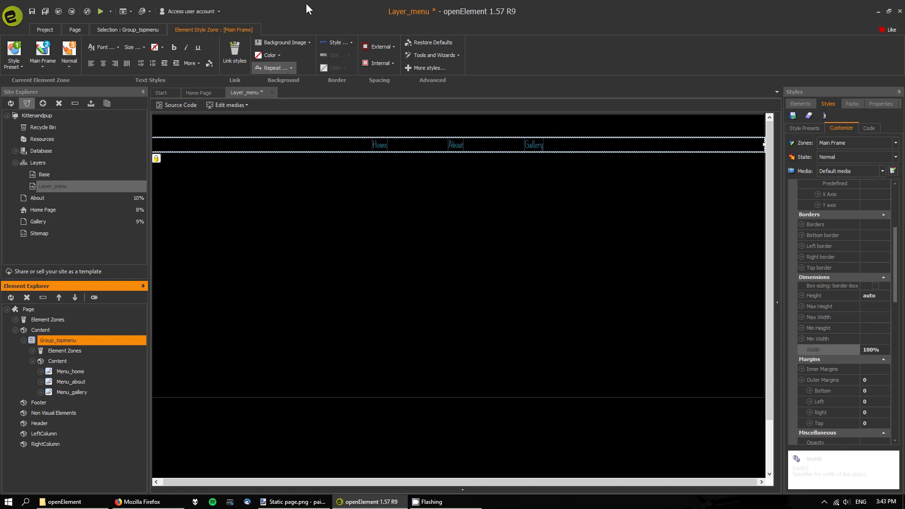
{"action": "left_click", "coordinate": [46, 11]}
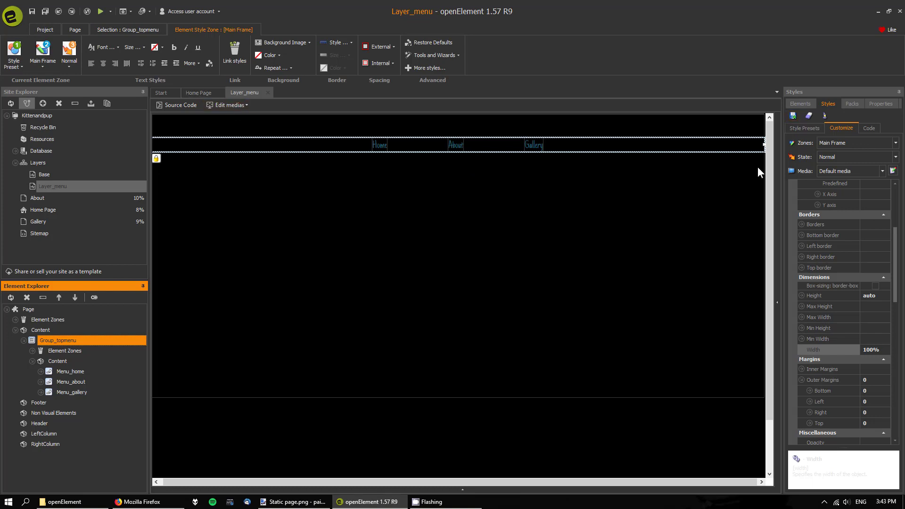
Step: Switch the Layer_menu layer to the Smartphones [portrait] media for style editing
{"action": "left_click", "coordinate": [869, 168]}
{"action": "left_click", "coordinate": [827, 204]}
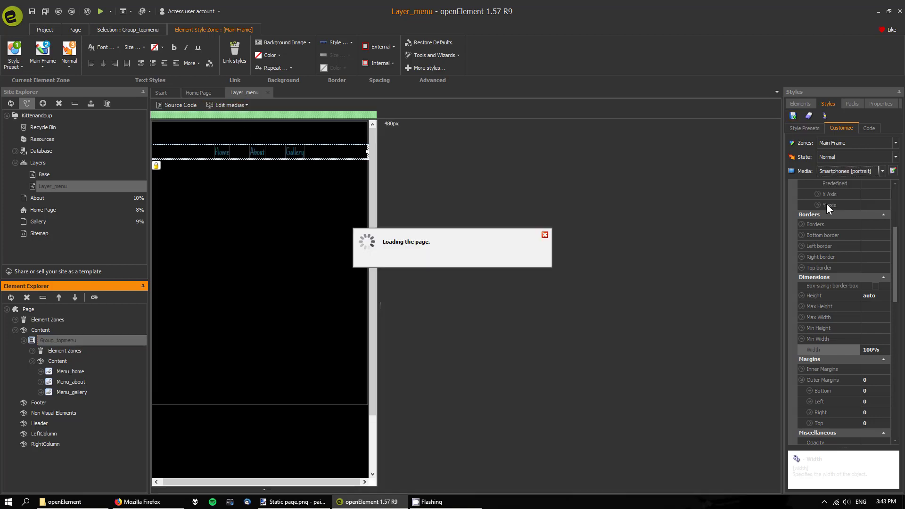
Step: Collapse Group_topmenu in the element tree and set its Display property to Yes for the smartphone portrait media
{"action": "left_click", "coordinate": [22, 341]}
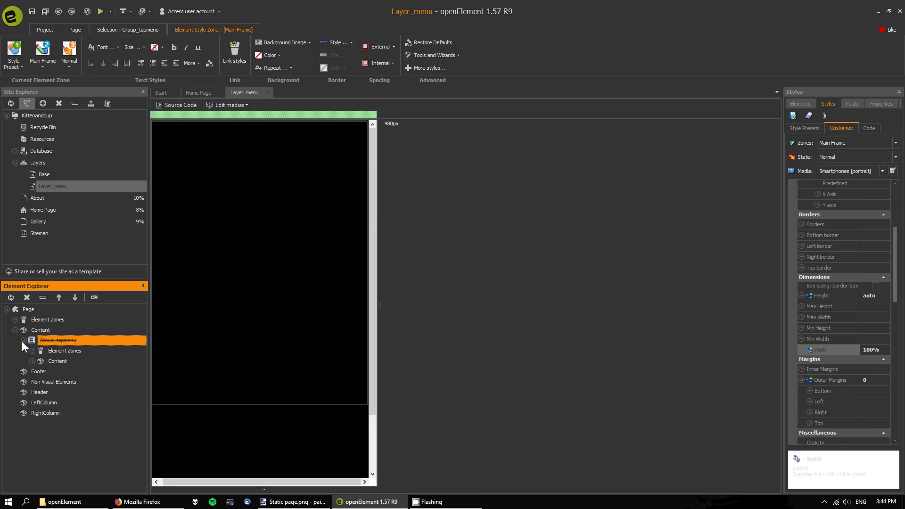
{"action": "left_click", "coordinate": [23, 340]}
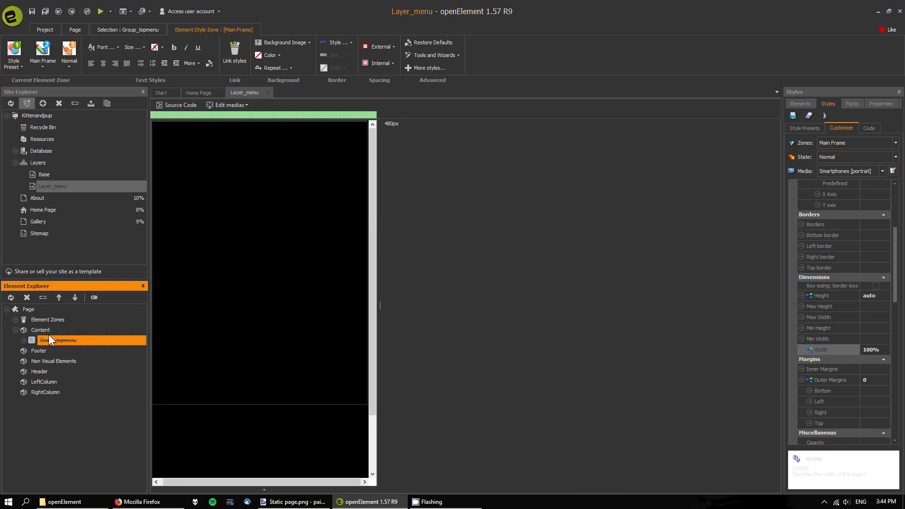
{"action": "left_click", "coordinate": [880, 104]}
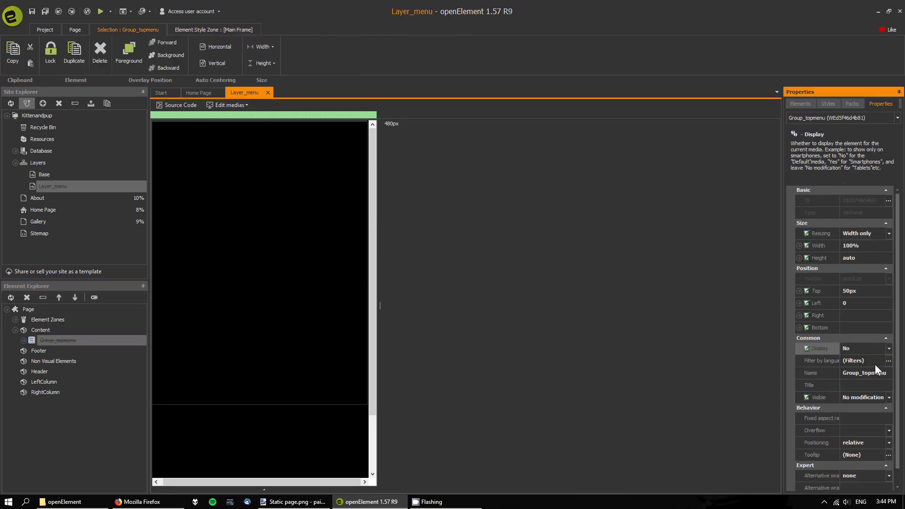
{"action": "left_click", "coordinate": [889, 348]}
{"action": "left_click", "coordinate": [847, 372]}
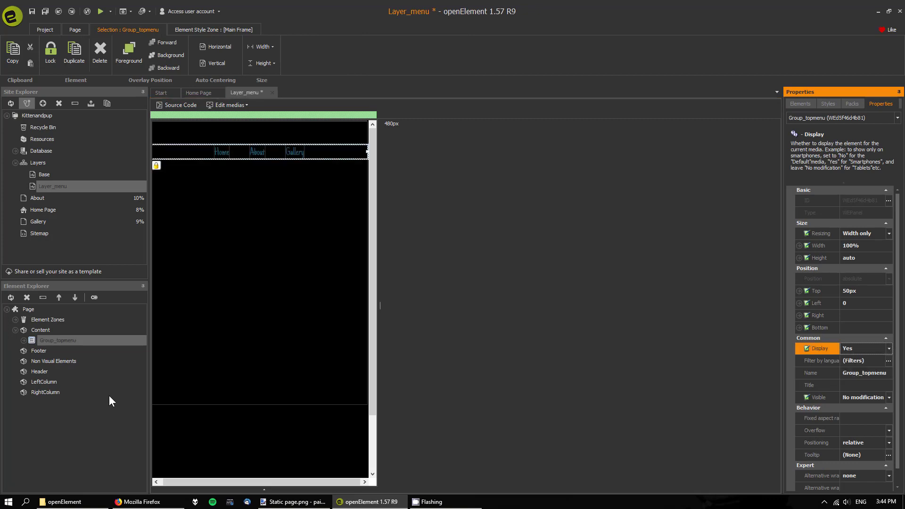
Step: Collapse the Content branch of Layer_menu and switch the style editing media back to Default media
{"action": "left_click", "coordinate": [33, 334]}
{"action": "left_click", "coordinate": [15, 330]}
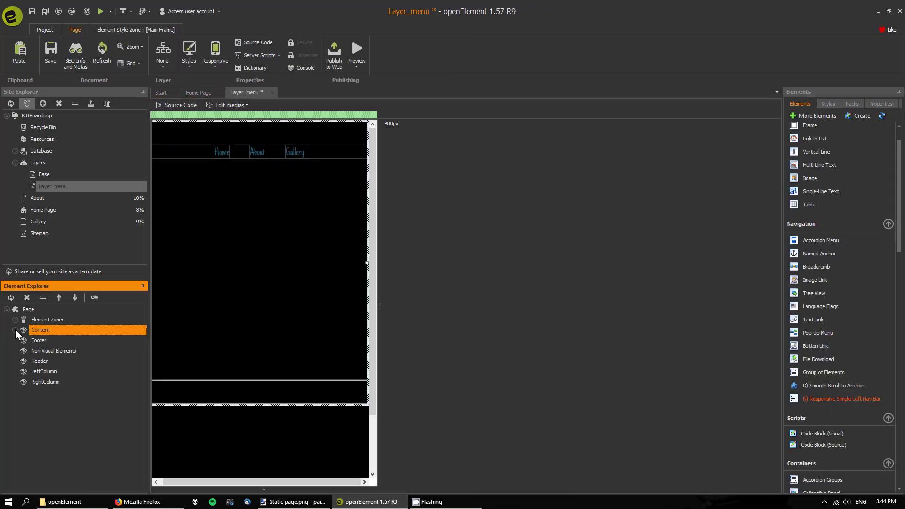
{"action": "left_click", "coordinate": [828, 103]}
{"action": "left_click", "coordinate": [874, 171]}
{"action": "left_click", "coordinate": [850, 181]}
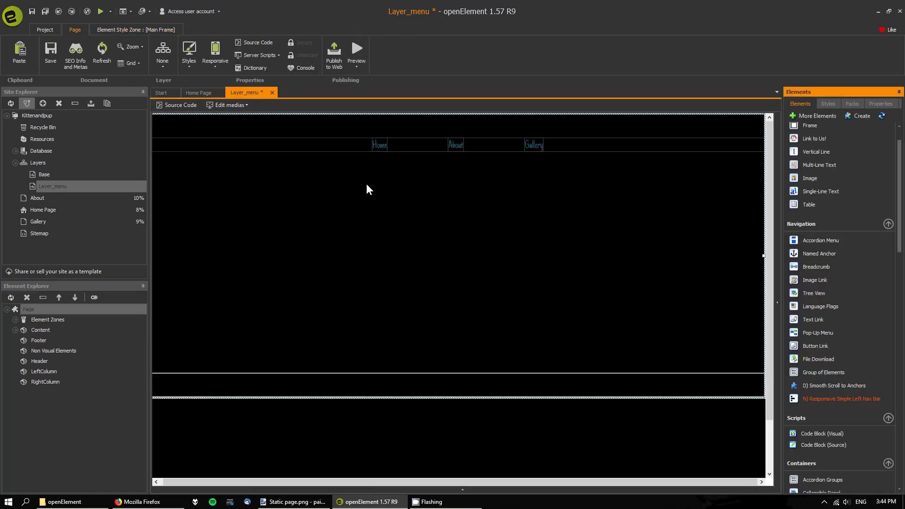
Step: Place a standard Frame element, 350px wide and 150px high, in the empty content area below the top menu group
{"action": "left_click", "coordinate": [336, 148]}
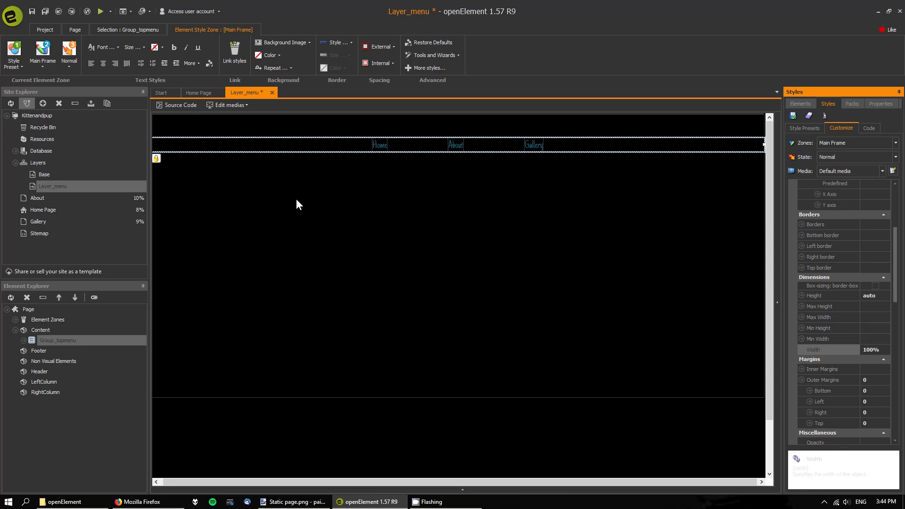
{"action": "left_click", "coordinate": [322, 211]}
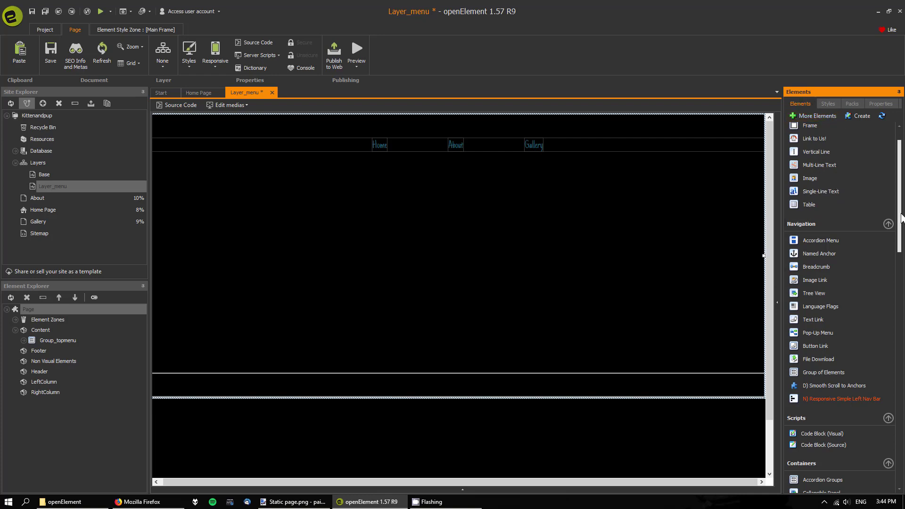
{"action": "scroll", "coordinate": [901, 219], "scroll_direction": "down", "scroll_amount": 1}
{"action": "scroll", "coordinate": [901, 207], "scroll_direction": "up", "scroll_amount": 2}
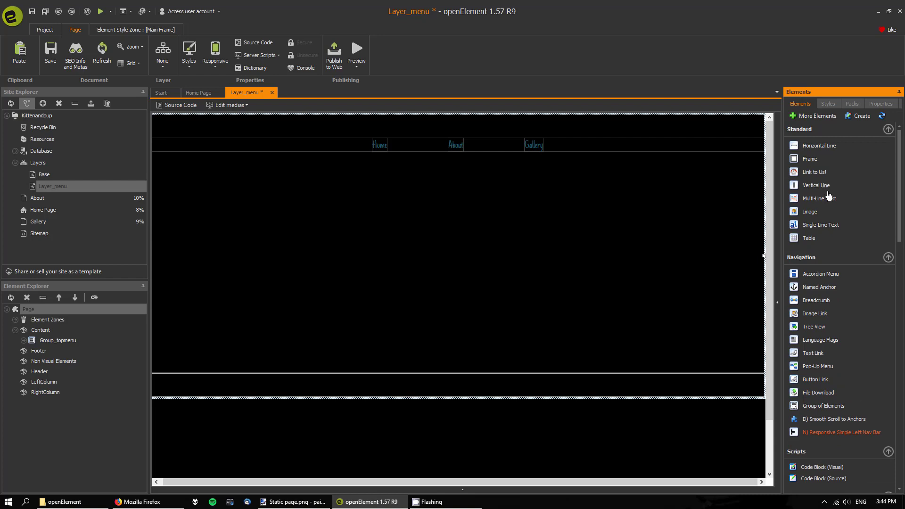
{"action": "left_click_drag", "start_coordinate": [809, 159], "coordinate": [477, 233]}
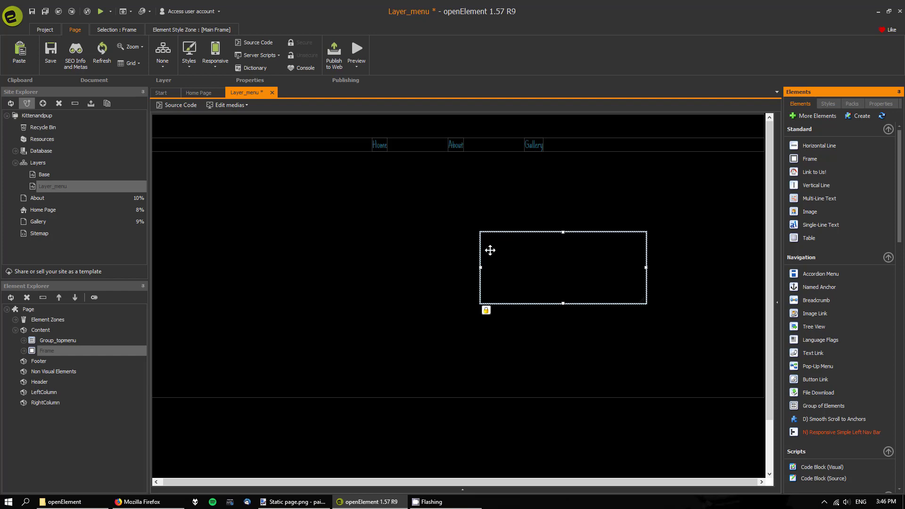
Step: Switch to Firefox, search the web for "iconsdb" and open the Icons DB website
{"action": "left_click", "coordinate": [155, 502]}
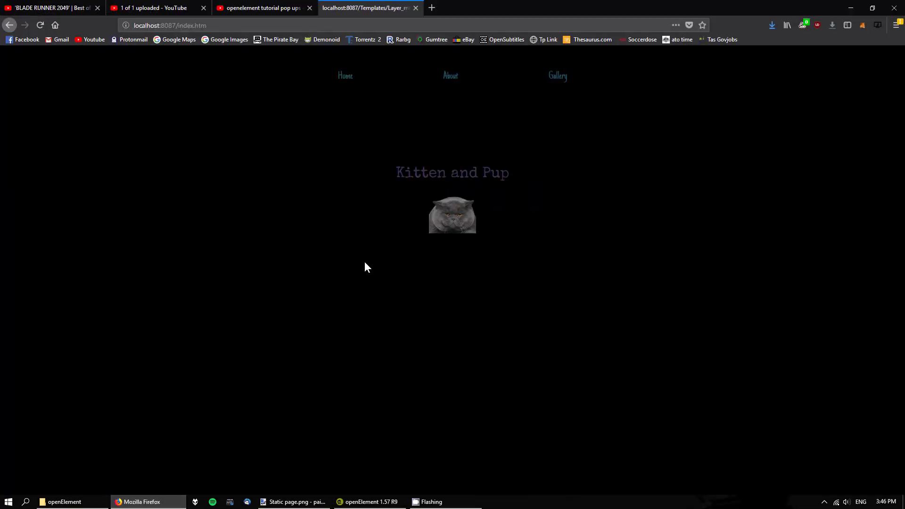
{"action": "left_click", "coordinate": [396, 27]}
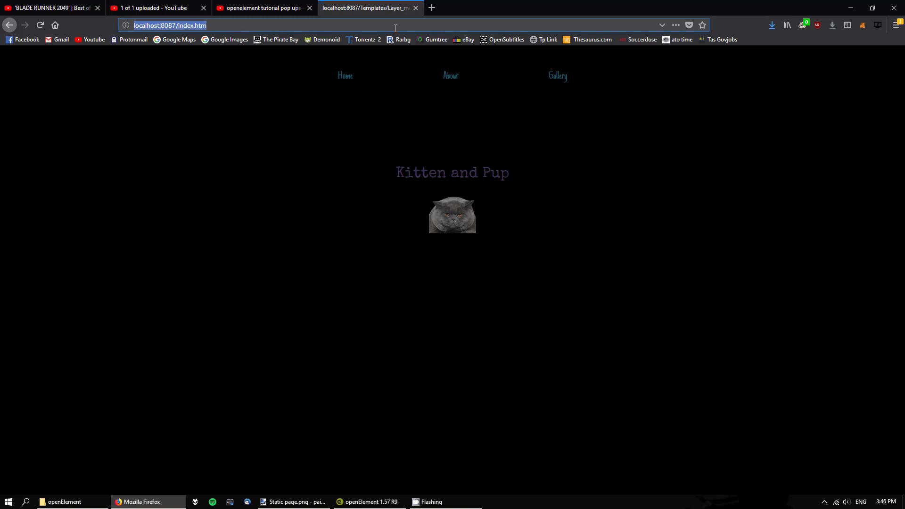
{"action": "type", "text": "iconsdb"}
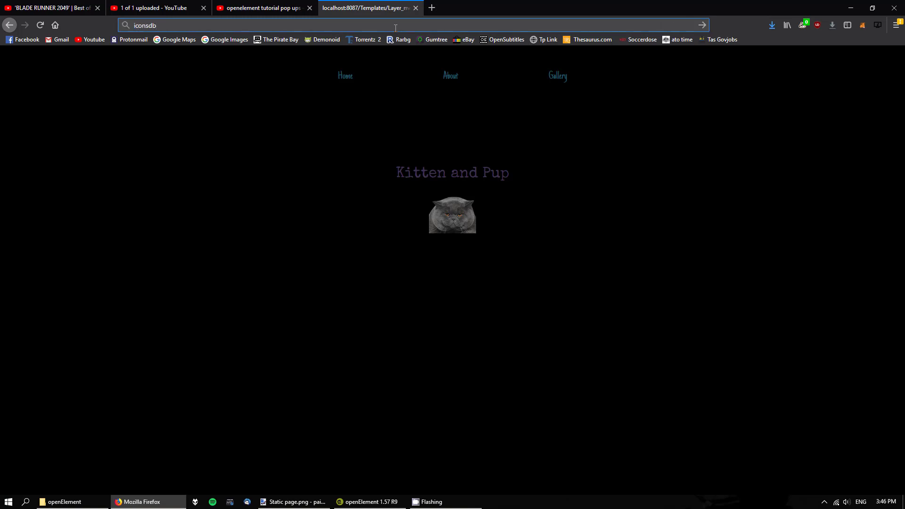
{"action": "key", "text": "Return"}
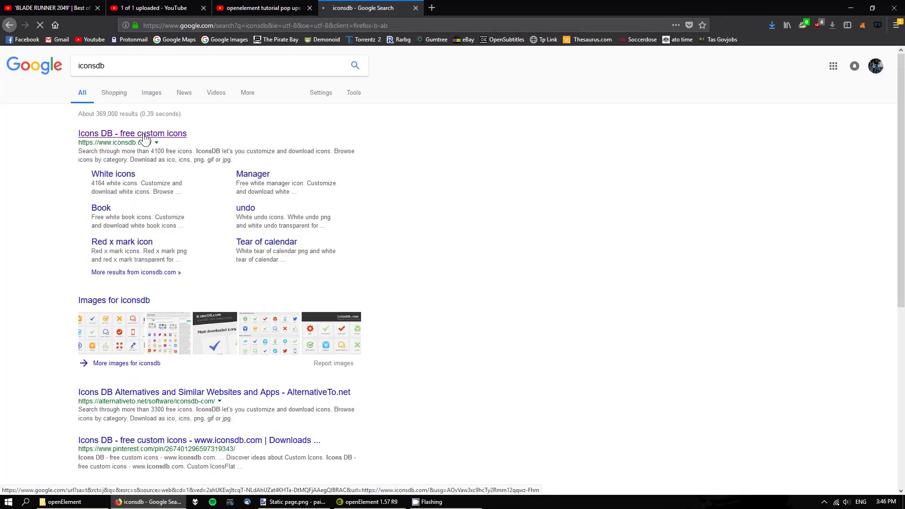
{"action": "left_click", "coordinate": [144, 136]}
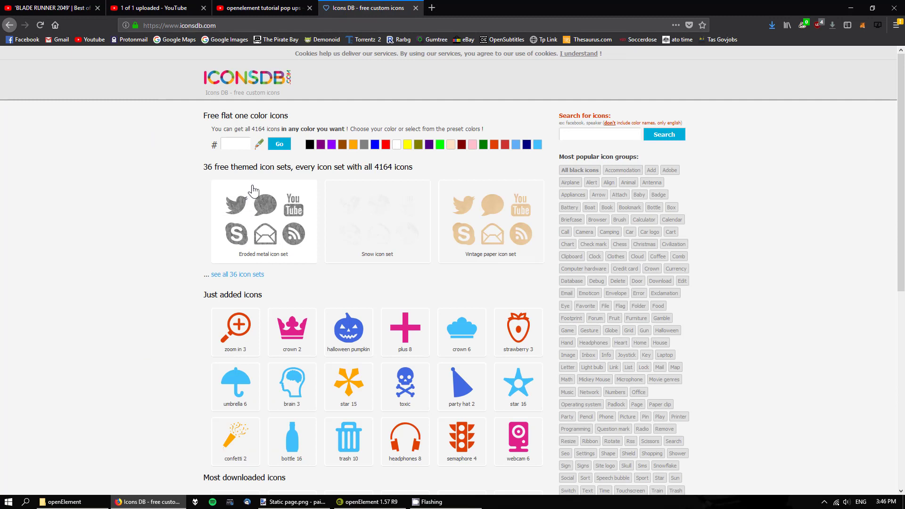
Step: Search Icons DB for "menu" icons and open the black menu 4 icon
{"action": "left_click", "coordinate": [589, 134]}
{"action": "type", "text": "menu"}
{"action": "key", "text": "Return"}
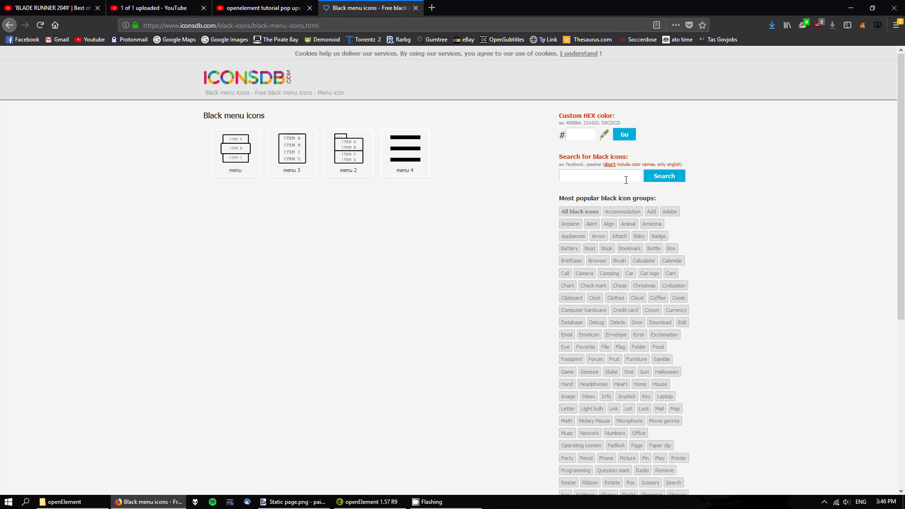
{"action": "left_click", "coordinate": [413, 157]}
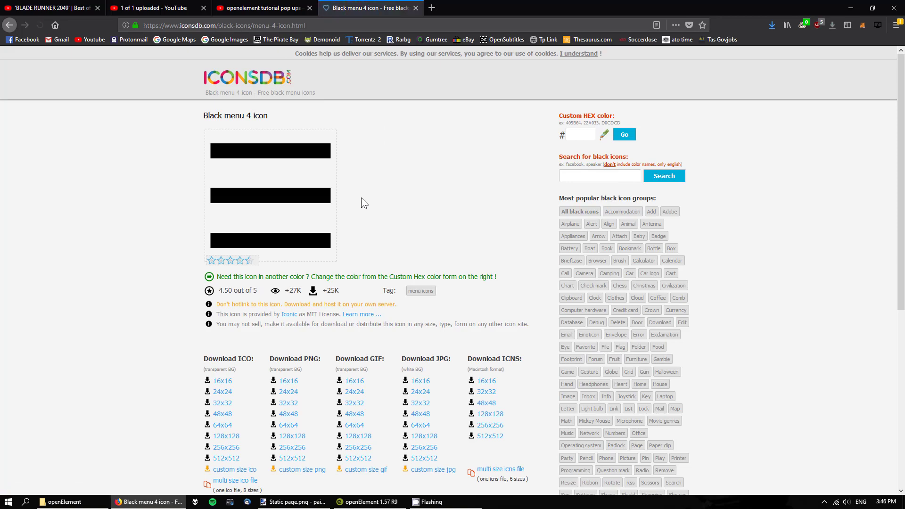
Step: Review the menu 4 icon's download formats and colour variants, opening the royal blue version
{"action": "scroll", "coordinate": [361, 197], "scroll_direction": "down", "scroll_amount": 4}
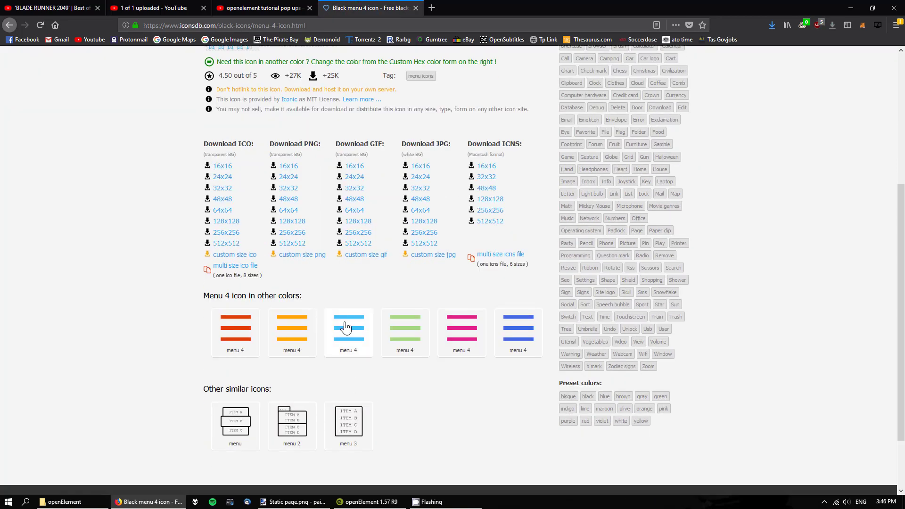
{"action": "scroll", "coordinate": [352, 326], "scroll_direction": "up", "scroll_amount": 2}
{"action": "scroll", "coordinate": [352, 327], "scroll_direction": "down", "scroll_amount": 2}
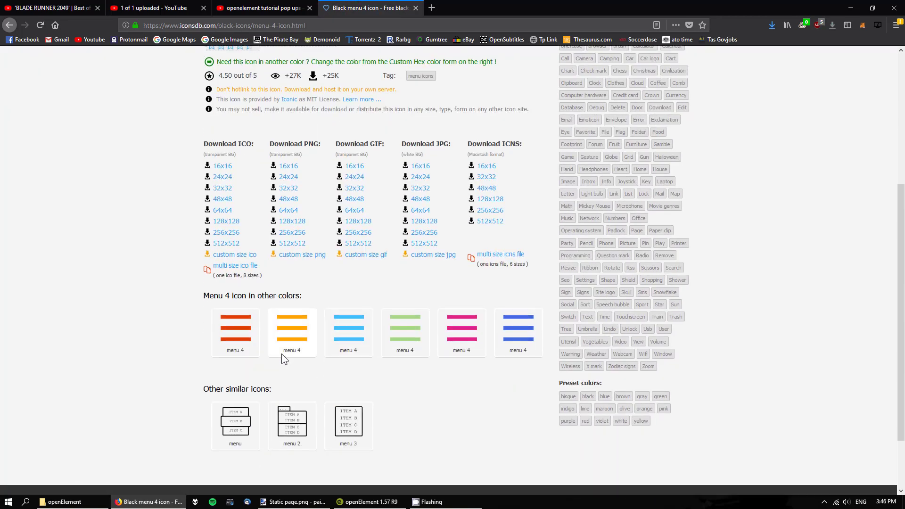
{"action": "left_click", "coordinate": [462, 332]}
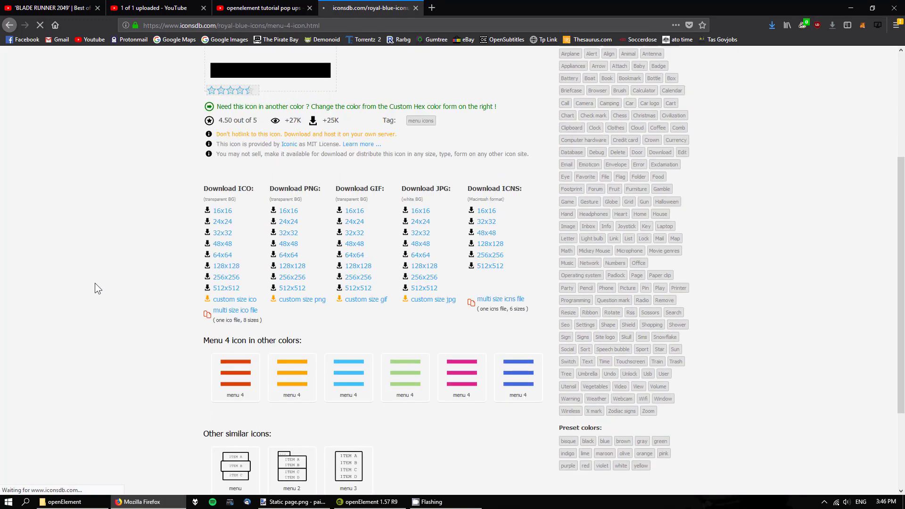
{"action": "scroll", "coordinate": [278, 349], "scroll_direction": "down", "scroll_amount": 2}
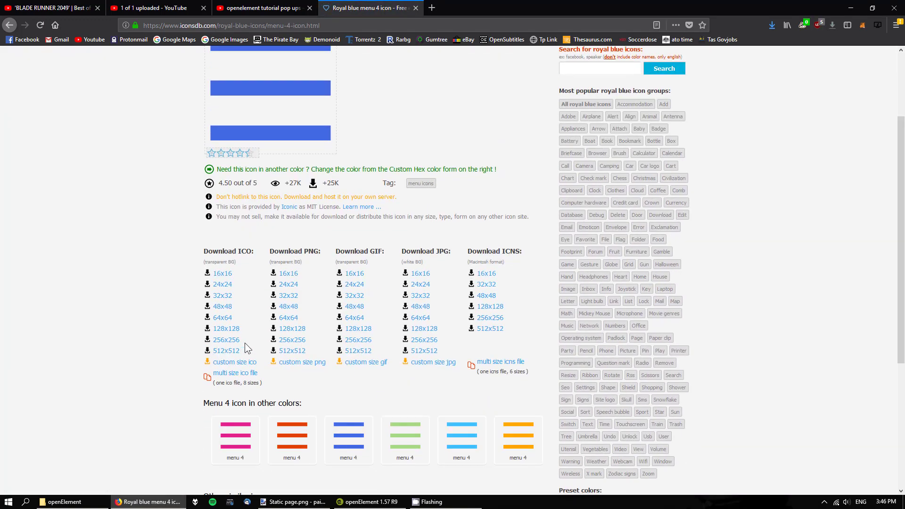
{"action": "scroll", "coordinate": [244, 344], "scroll_direction": "up", "scroll_amount": 2}
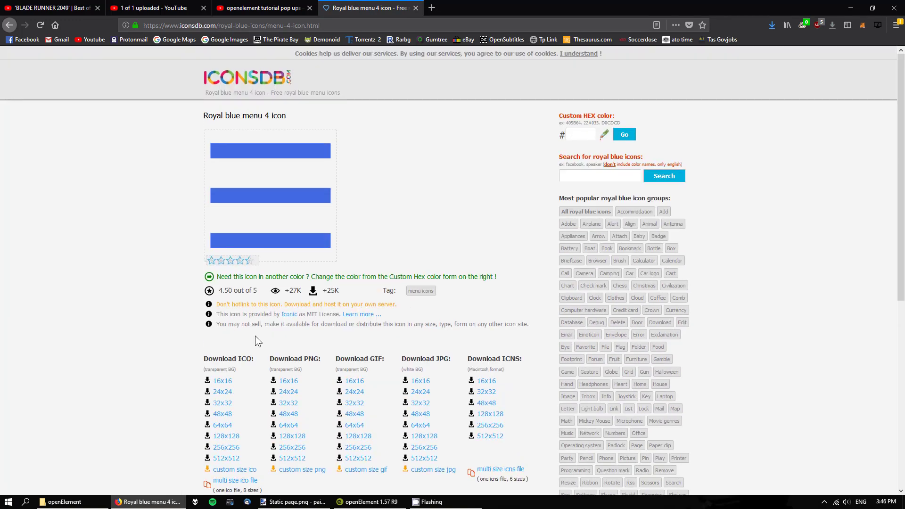
Step: Return to the Icons DB home page, browse its icons and open the full list of themed icon sets
{"action": "left_click", "coordinate": [266, 84]}
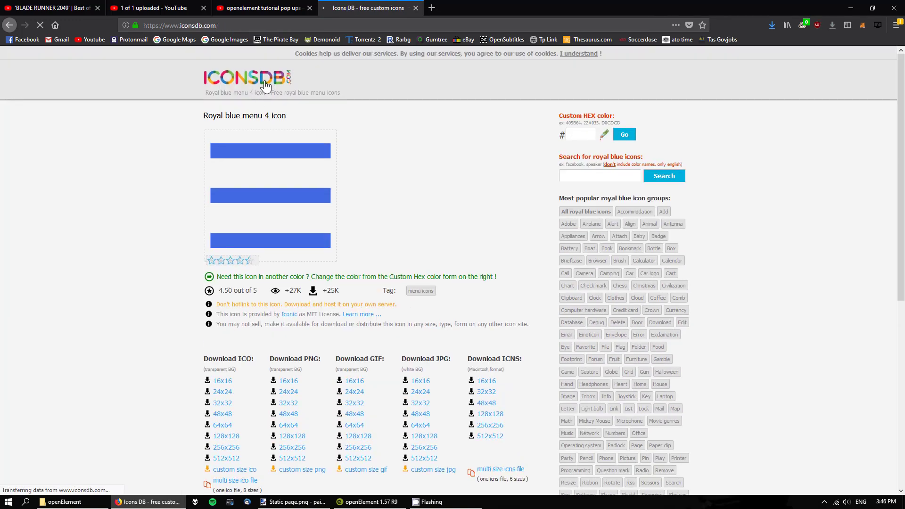
{"action": "scroll", "coordinate": [356, 295], "scroll_direction": "down", "scroll_amount": 2}
{"action": "scroll", "coordinate": [356, 295], "scroll_direction": "down", "scroll_amount": 5}
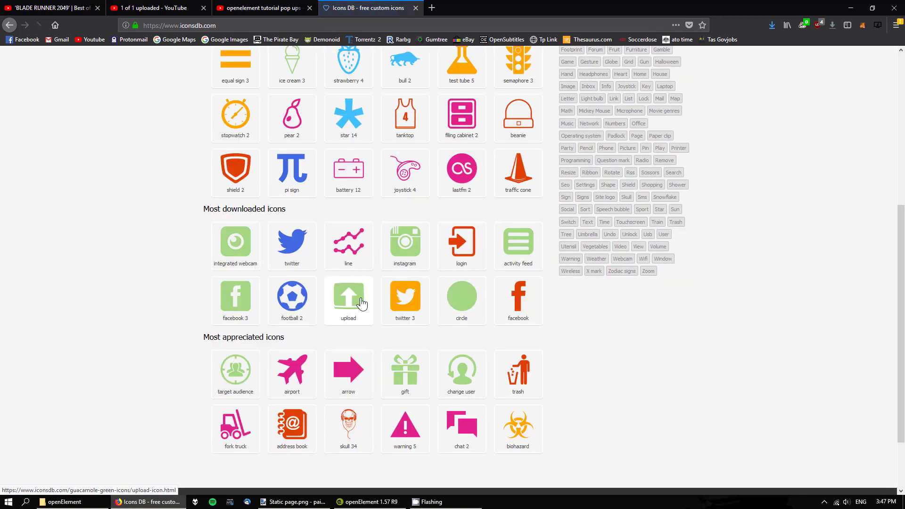
{"action": "scroll", "coordinate": [409, 380], "scroll_direction": "up", "scroll_amount": 7}
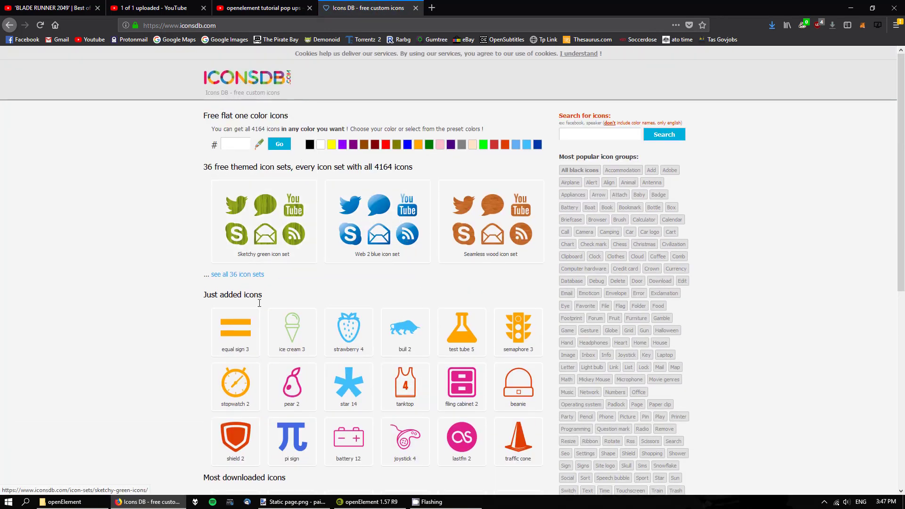
{"action": "scroll", "coordinate": [332, 312], "scroll_direction": "down", "scroll_amount": 5}
{"action": "scroll", "coordinate": [301, 325], "scroll_direction": "up", "scroll_amount": 3}
{"action": "scroll", "coordinate": [280, 314], "scroll_direction": "up", "scroll_amount": 2}
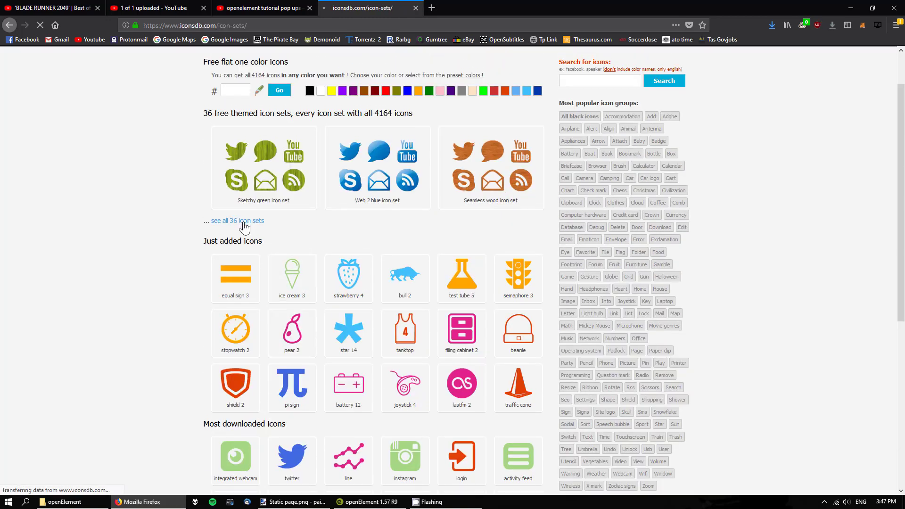
Step: Browse the themed icon sets and open the Denim jeans icon set
{"action": "scroll", "coordinate": [589, 203], "scroll_direction": "down", "scroll_amount": 4}
{"action": "scroll", "coordinate": [497, 283], "scroll_direction": "down", "scroll_amount": 7}
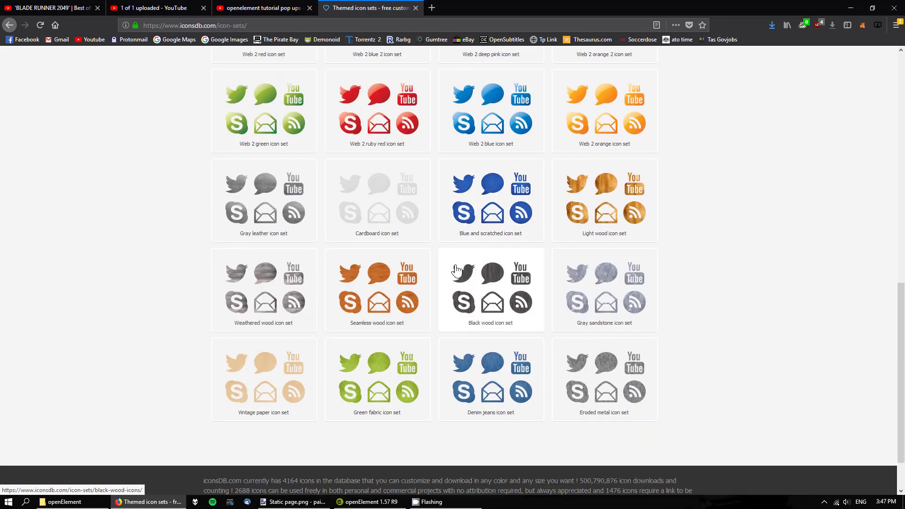
{"action": "scroll", "coordinate": [490, 301], "scroll_direction": "down", "scroll_amount": 2}
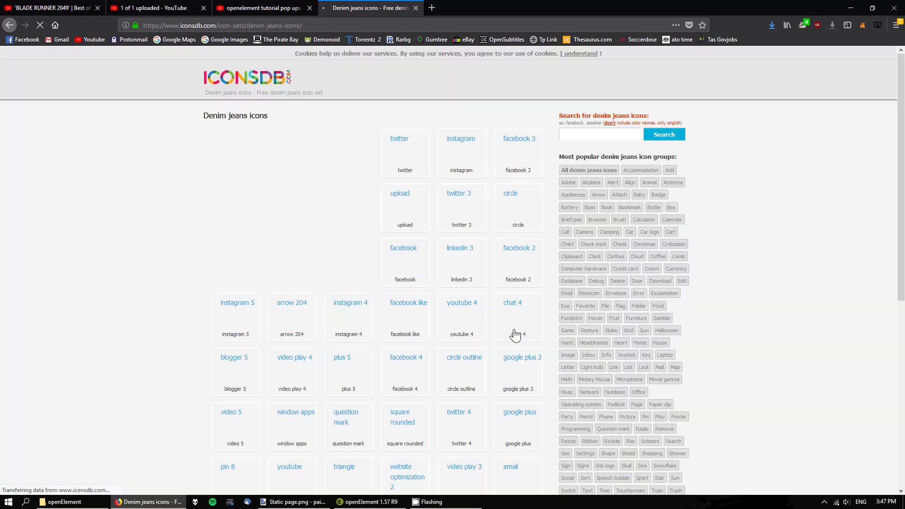
Step: Go to page 3 of the Denim jeans icons and open the list view icon
{"action": "scroll", "coordinate": [351, 338], "scroll_direction": "down", "scroll_amount": 6}
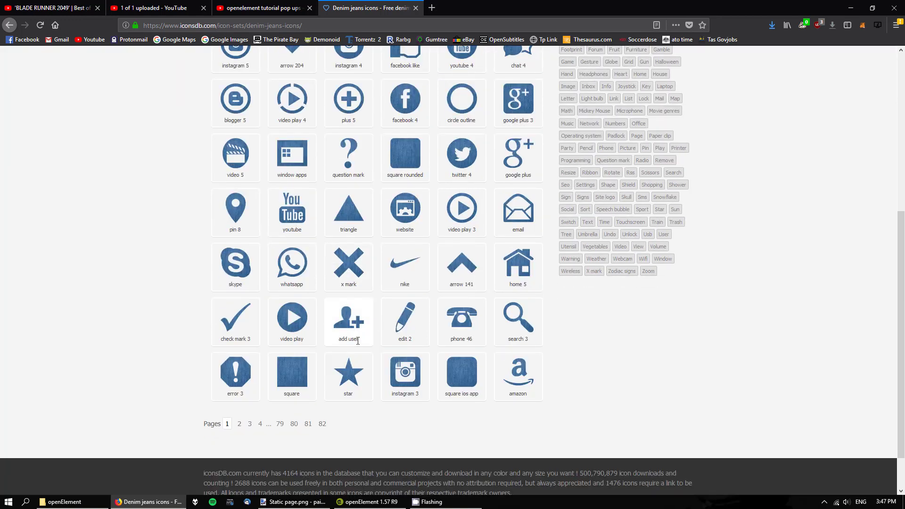
{"action": "left_click", "coordinate": [249, 426]}
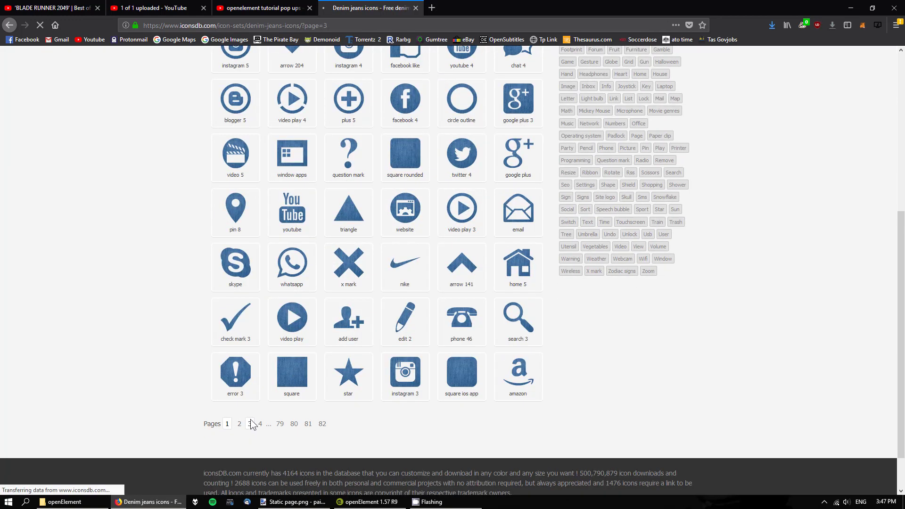
{"action": "mouse_move", "coordinate": [426, 503]}
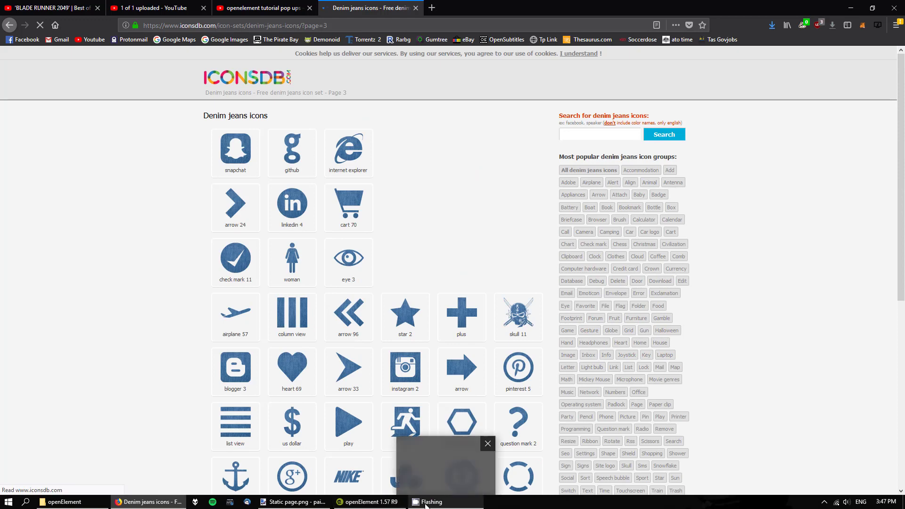
{"action": "scroll", "coordinate": [304, 281], "scroll_direction": "down", "scroll_amount": 2}
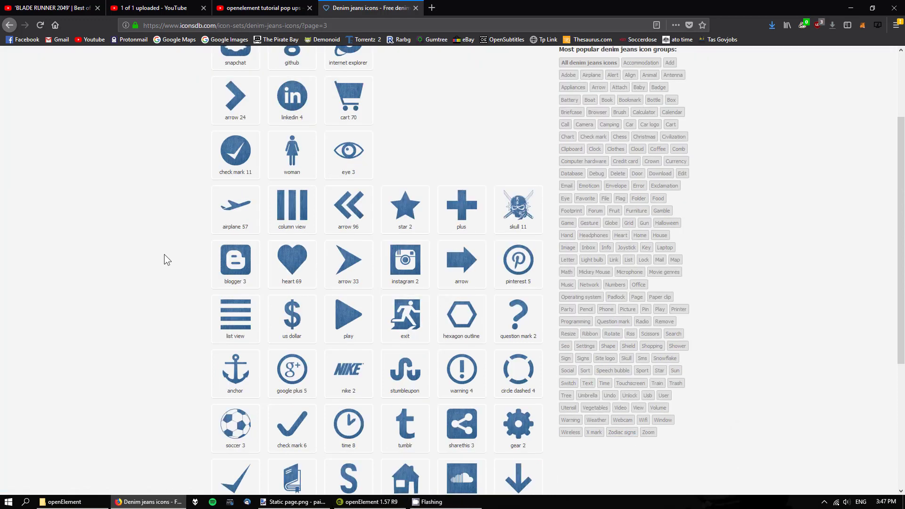
{"action": "left_click", "coordinate": [230, 322]}
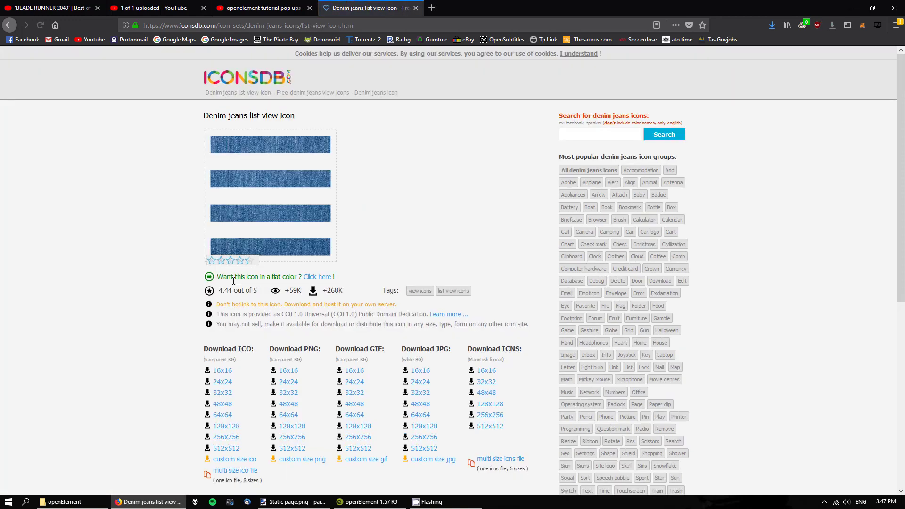
Step: Review the list view icon's download sizes and flat colour versions, and switch back to openElement
{"action": "scroll", "coordinate": [385, 276], "scroll_direction": "down", "scroll_amount": 4}
{"action": "scroll", "coordinate": [402, 301], "scroll_direction": "up", "scroll_amount": 2}
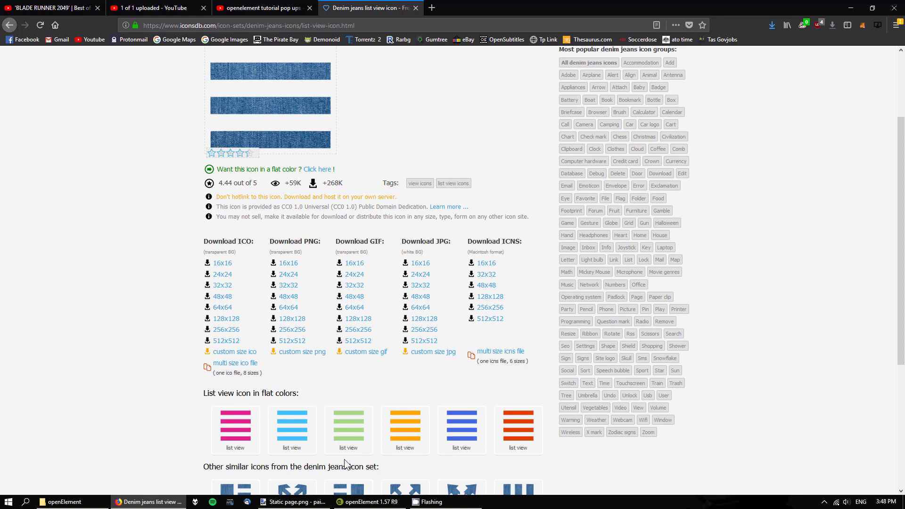
{"action": "left_click", "coordinate": [368, 501]}
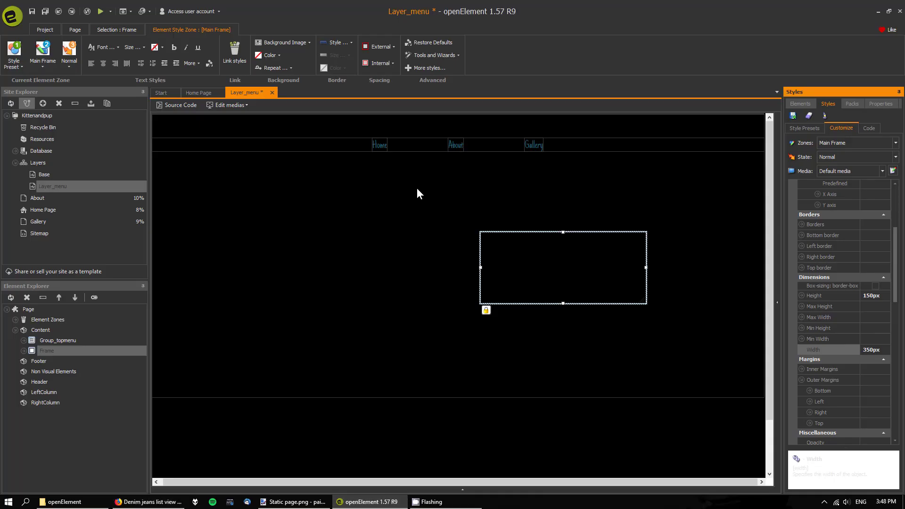
Step: Set the frame's background image to list-view-128.png from the file library
{"action": "scroll", "coordinate": [843, 282], "scroll_direction": "up", "scroll_amount": 3}
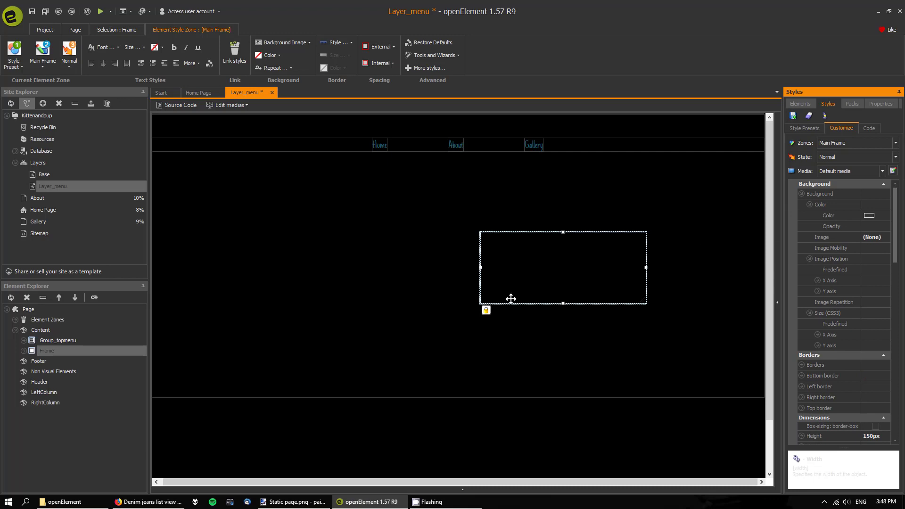
{"action": "left_click", "coordinate": [884, 236]}
{"action": "left_click", "coordinate": [885, 237]}
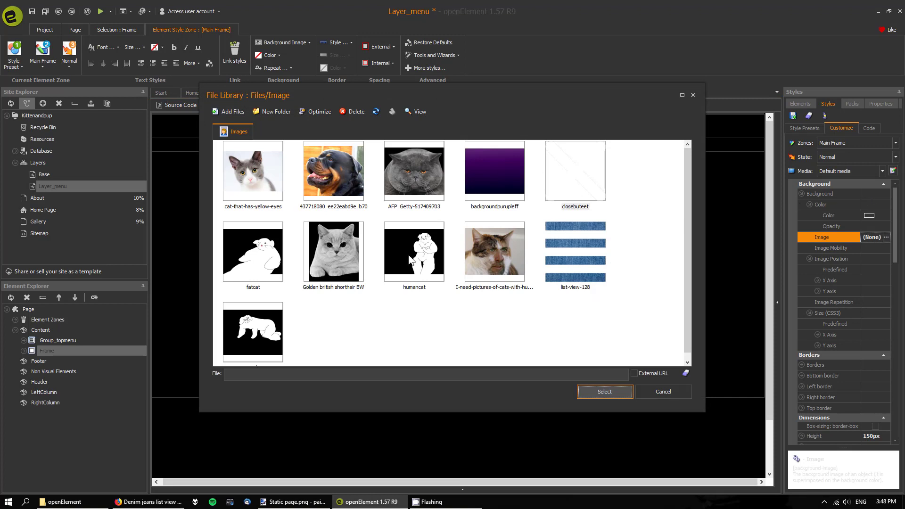
{"action": "left_click", "coordinate": [589, 244]}
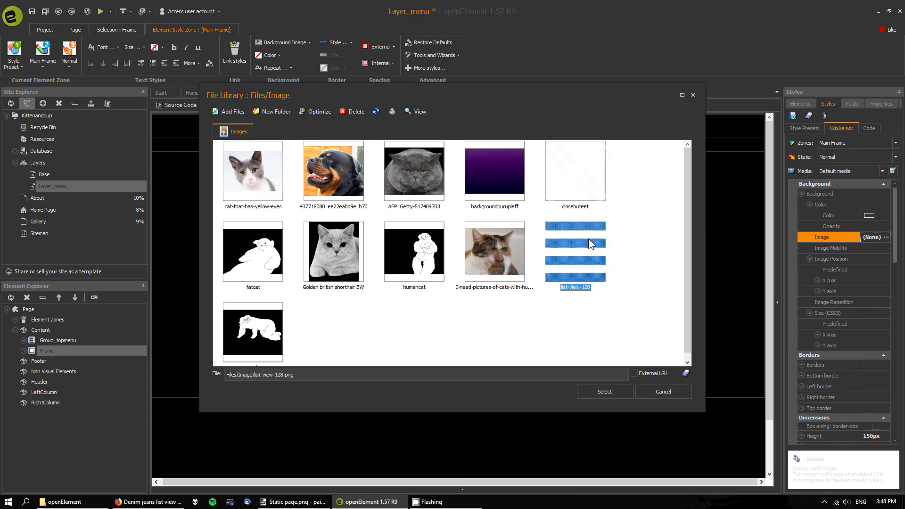
{"action": "left_click", "coordinate": [605, 391]}
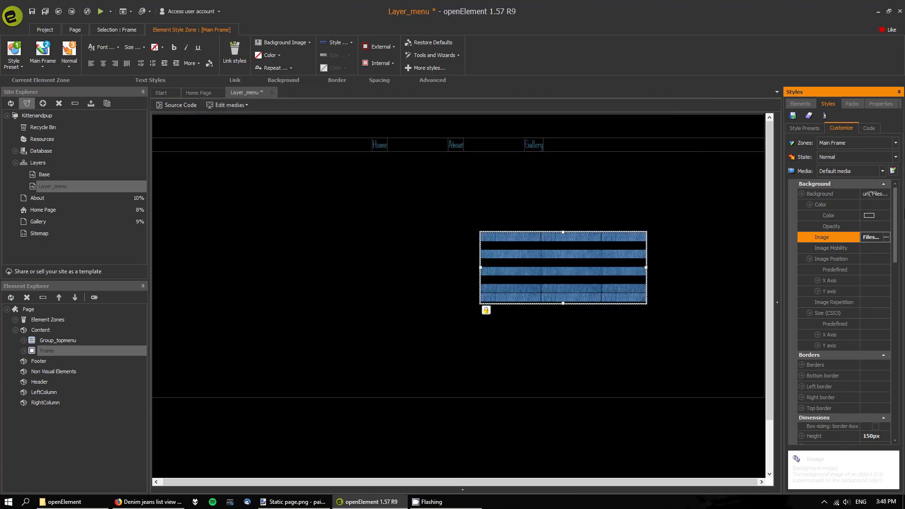
Step: Centre the frame's background image, set its size to contain and its image repetition to Fixed
{"action": "left_click_drag", "start_coordinate": [899, 240], "coordinate": [896, 215]}
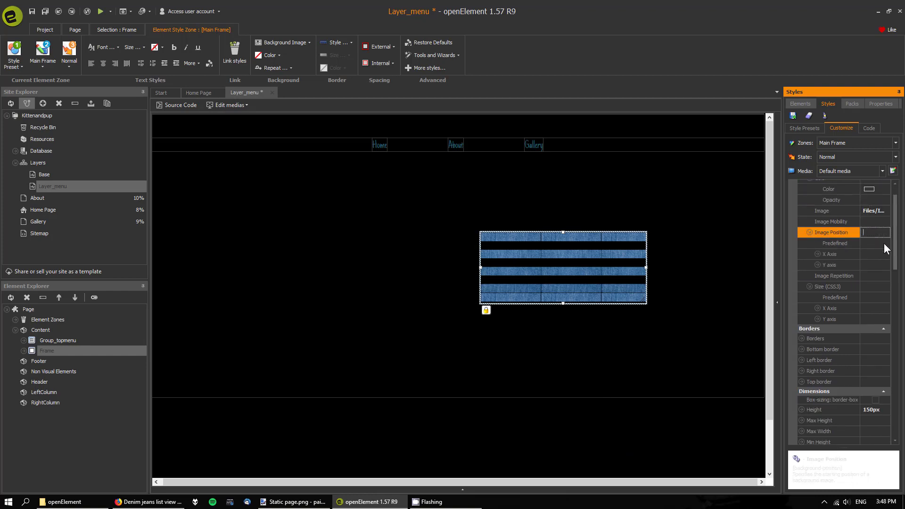
{"action": "left_click", "coordinate": [883, 243]}
{"action": "left_click", "coordinate": [876, 288]}
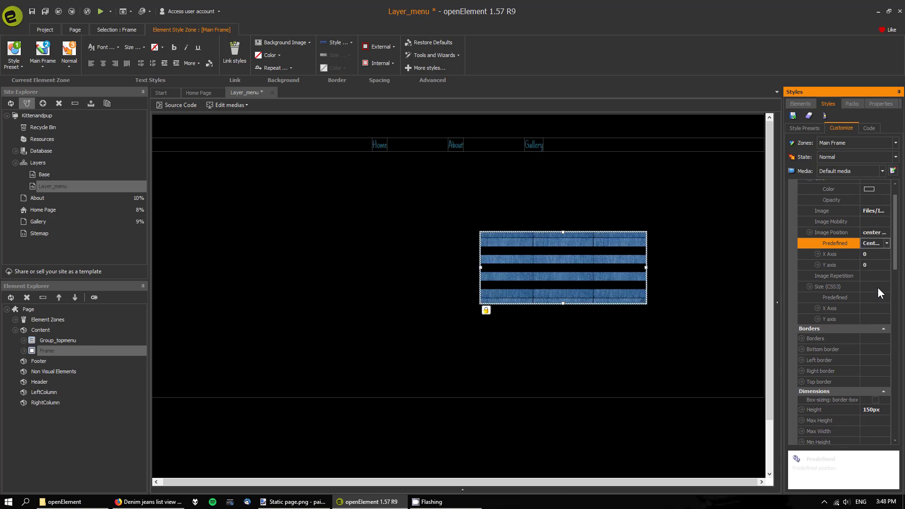
{"action": "left_click", "coordinate": [881, 297]}
{"action": "left_click", "coordinate": [870, 320]}
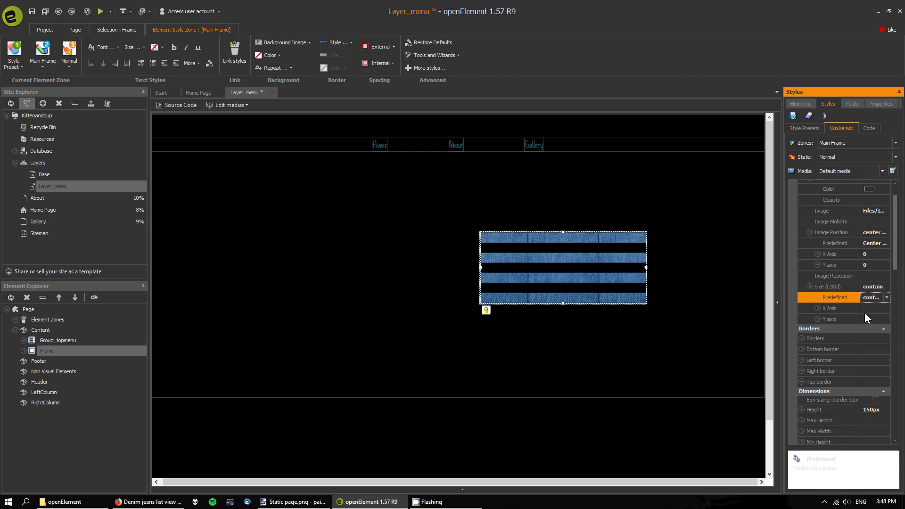
{"action": "left_click", "coordinate": [878, 277]}
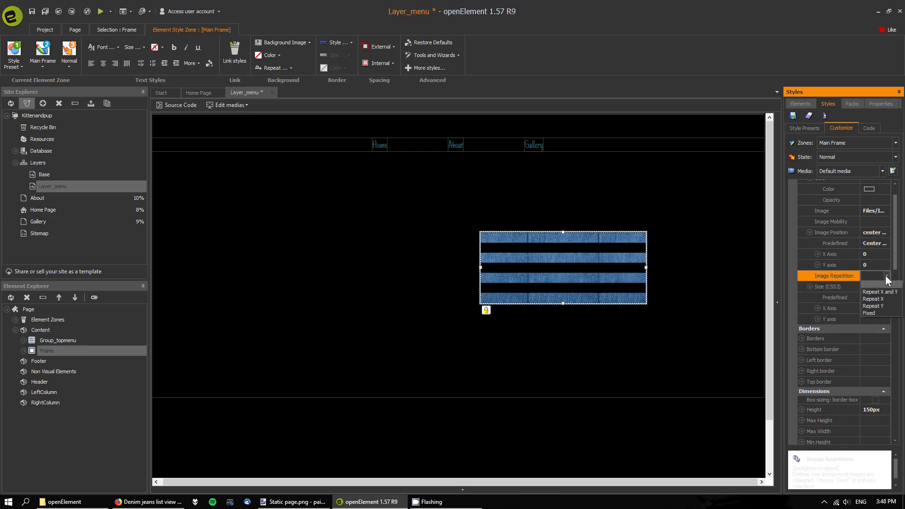
{"action": "left_click", "coordinate": [869, 314]}
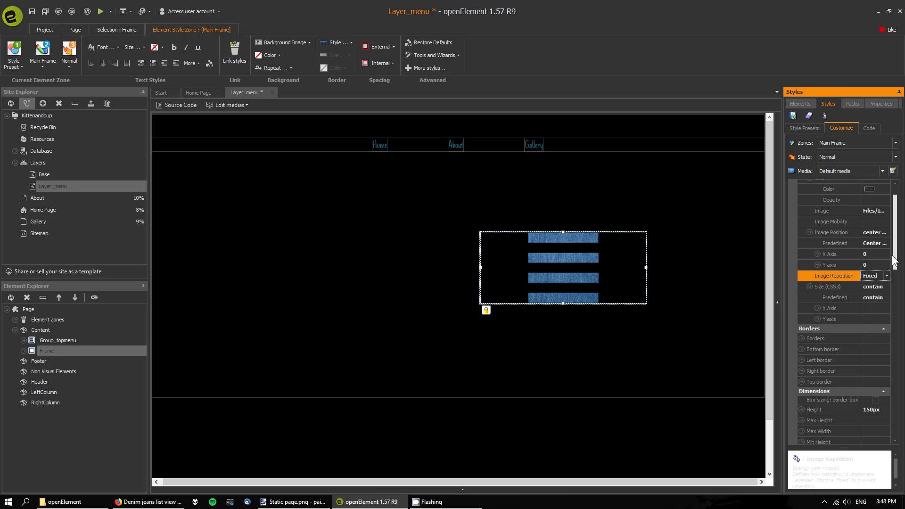
Step: Set the icon frame's height and width to 32 px each
{"action": "left_click_drag", "start_coordinate": [897, 260], "coordinate": [900, 309]}
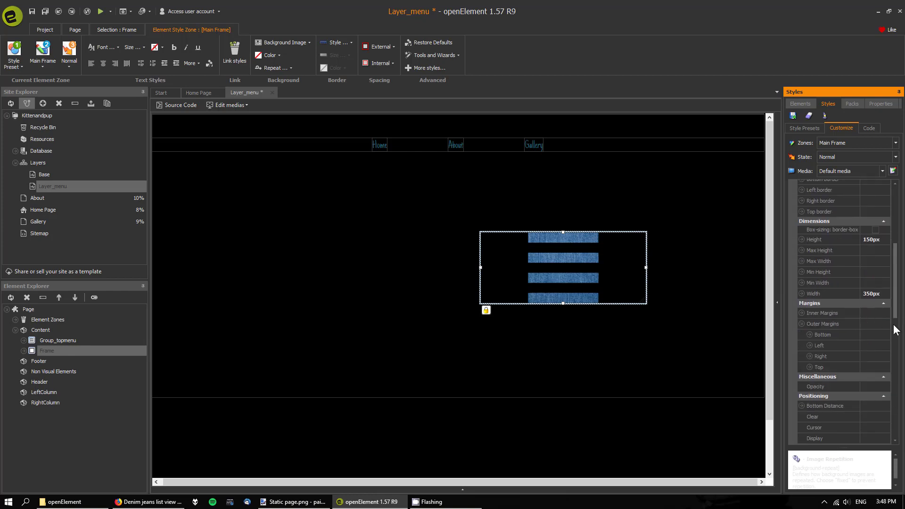
{"action": "left_click", "coordinate": [877, 240]}
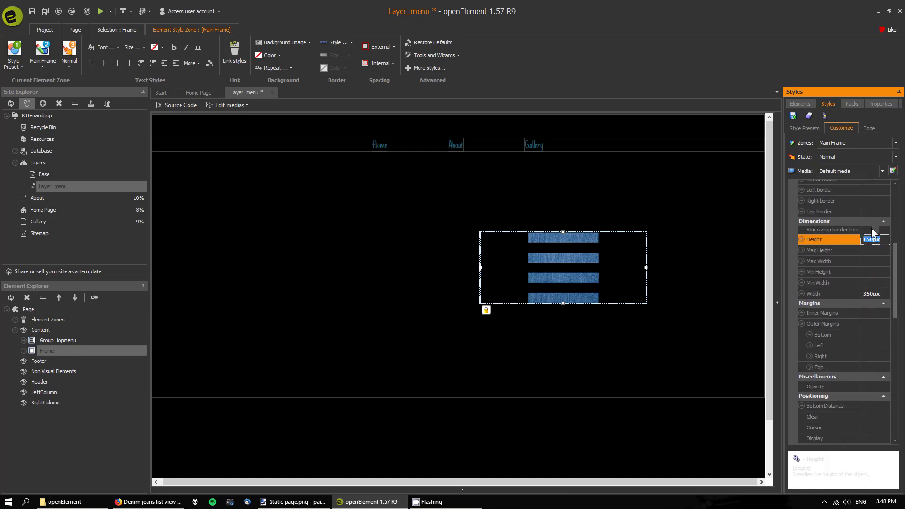
{"action": "type", "text": "32"}
{"action": "key", "text": "Return"}
{"action": "left_click", "coordinate": [827, 289]}
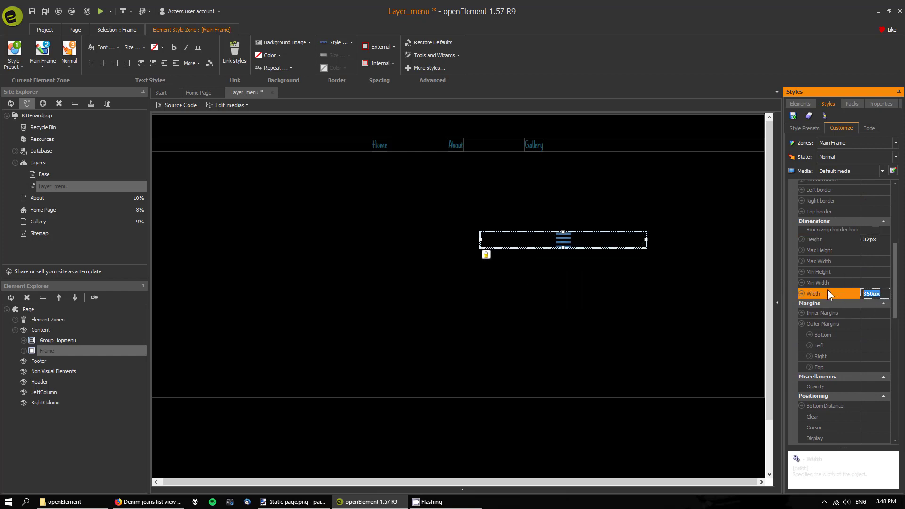
{"action": "type", "text": "32"}
{"action": "key", "text": "Return"}
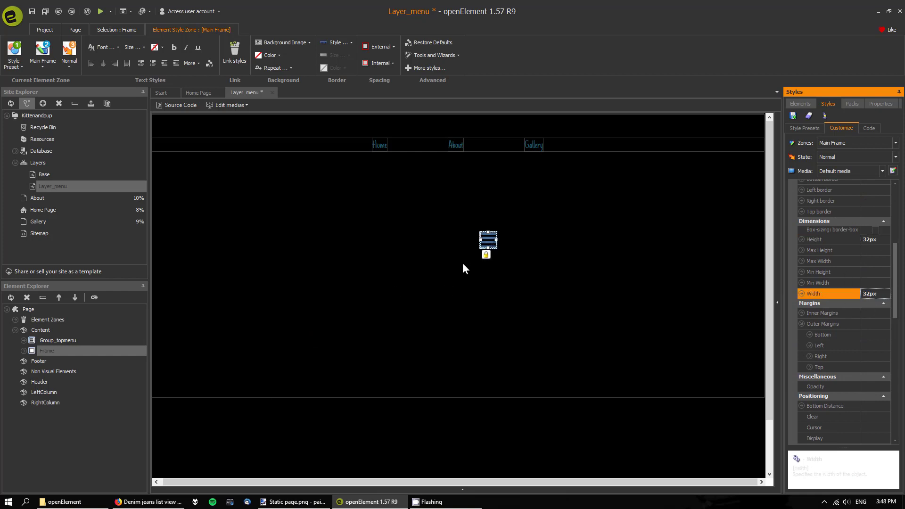
Step: Move the icon frame up towards the menu links and clear its left distance
{"action": "left_click_drag", "start_coordinate": [484, 240], "coordinate": [615, 194]}
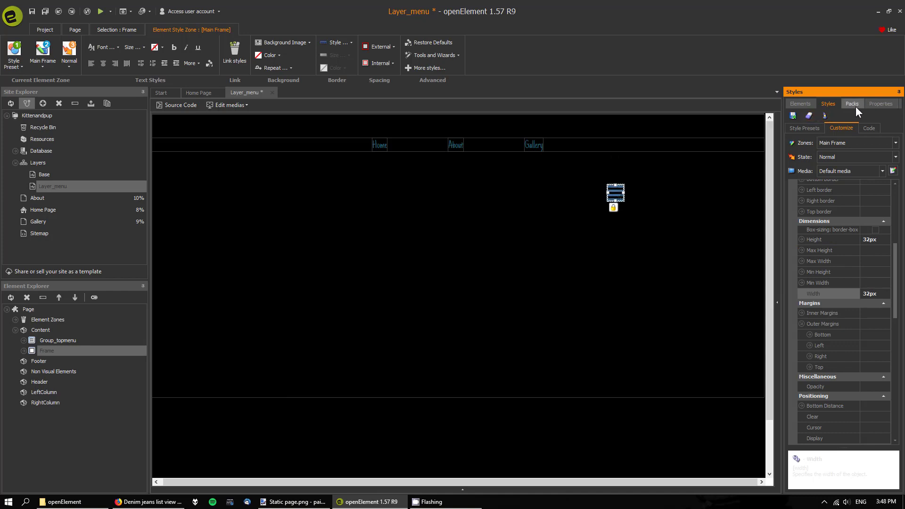
{"action": "scroll", "coordinate": [900, 283], "scroll_direction": "down", "scroll_amount": 5}
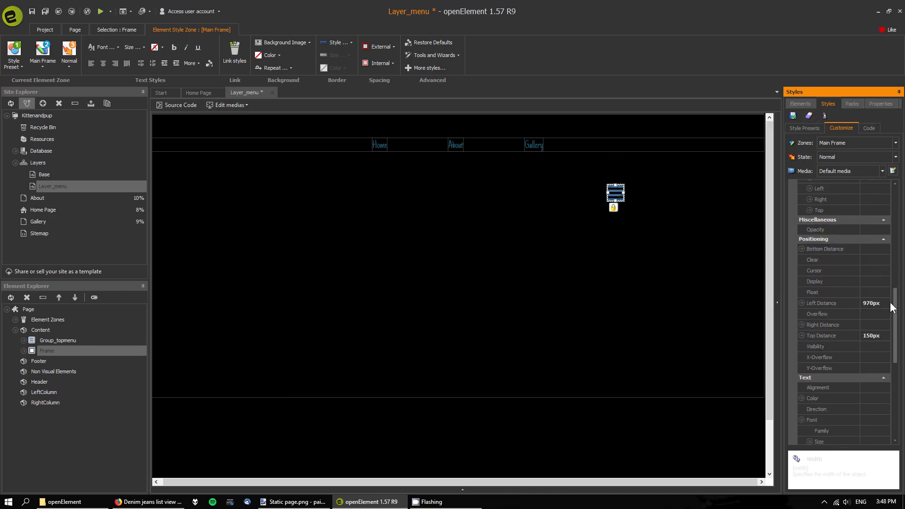
{"action": "left_click", "coordinate": [873, 304]}
{"action": "key", "text": "BackSpace"}
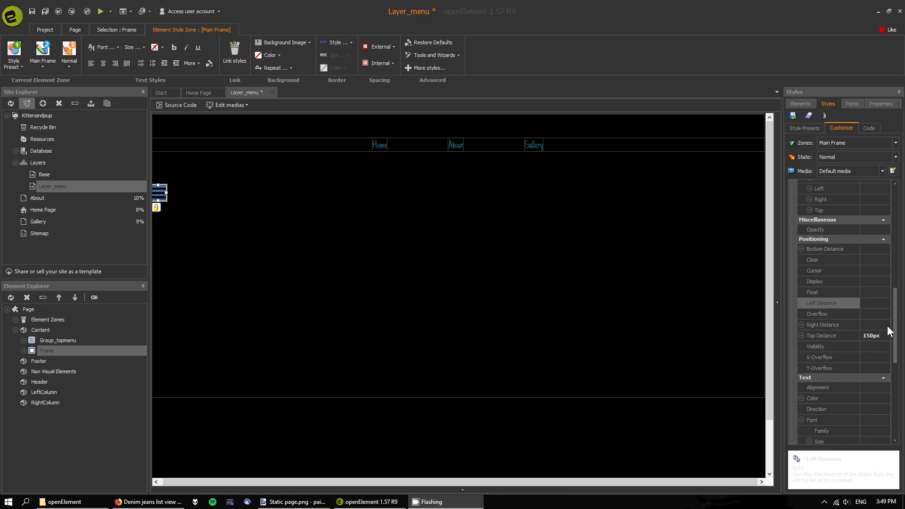
Step: Set the icon frame's top distance to 30 px and its right distance to 50 px
{"action": "left_click", "coordinate": [833, 336]}
{"action": "type", "text": "0"}
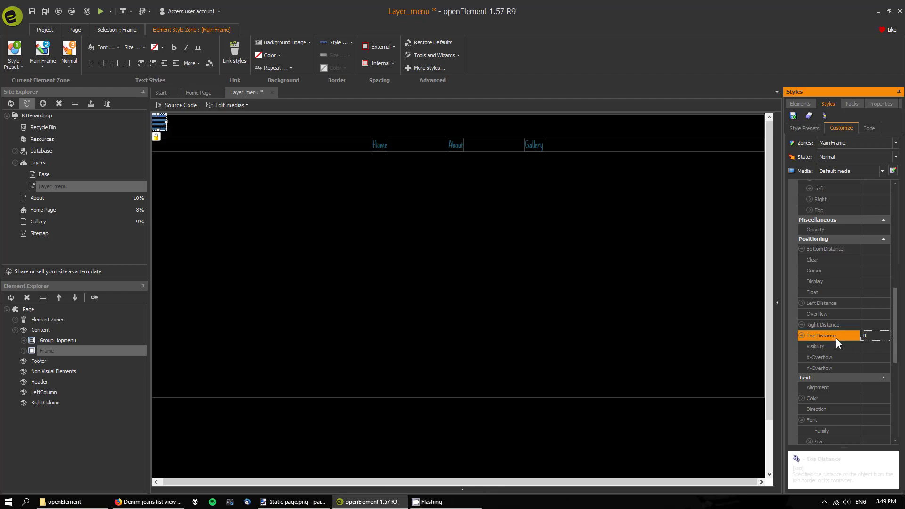
{"action": "left_click", "coordinate": [876, 324]}
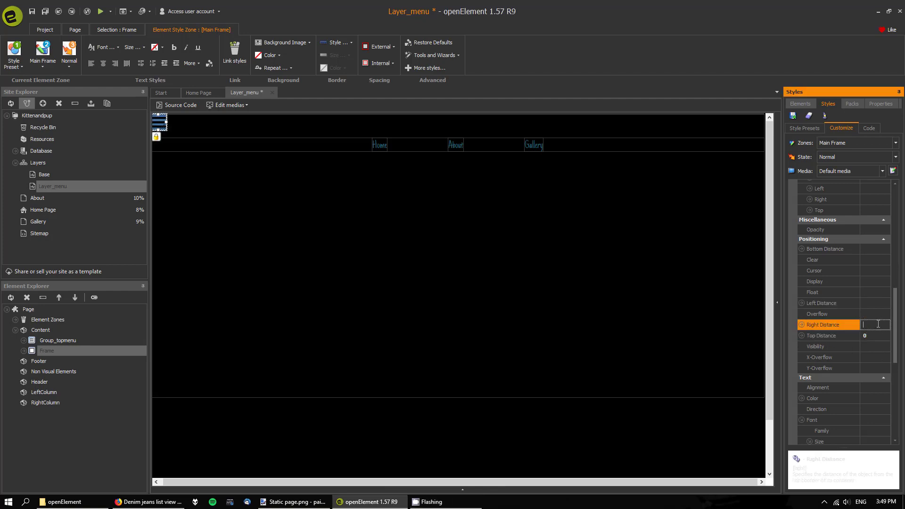
{"action": "left_click", "coordinate": [872, 334]}
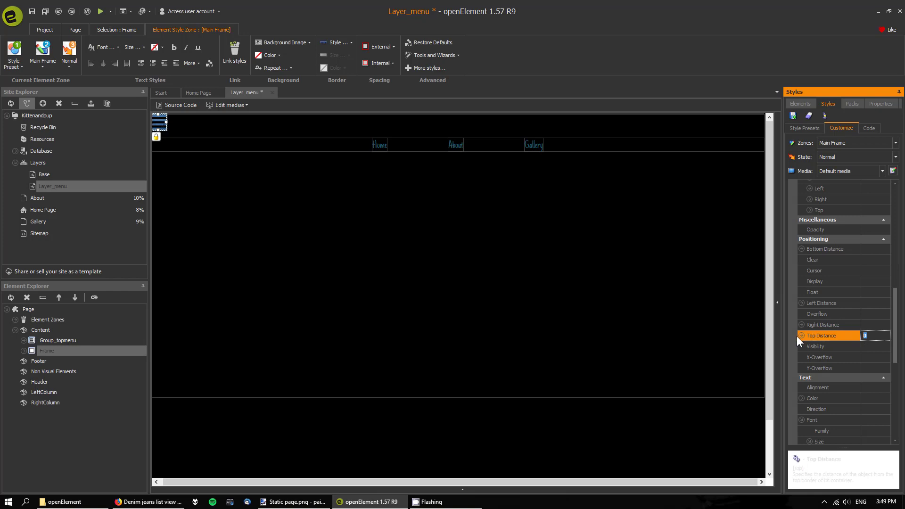
{"action": "type", "text": "30"}
{"action": "key", "text": "Return"}
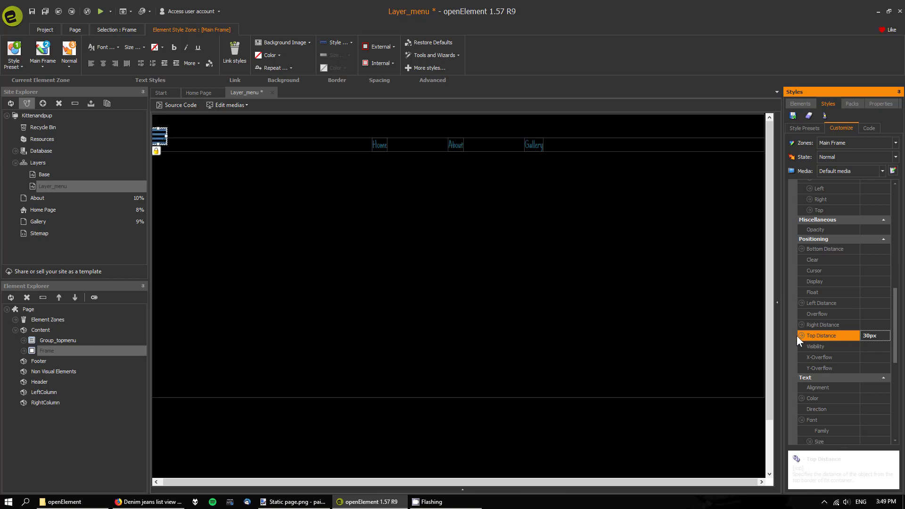
{"action": "left_click", "coordinate": [877, 323]}
{"action": "type", "text": "50"}
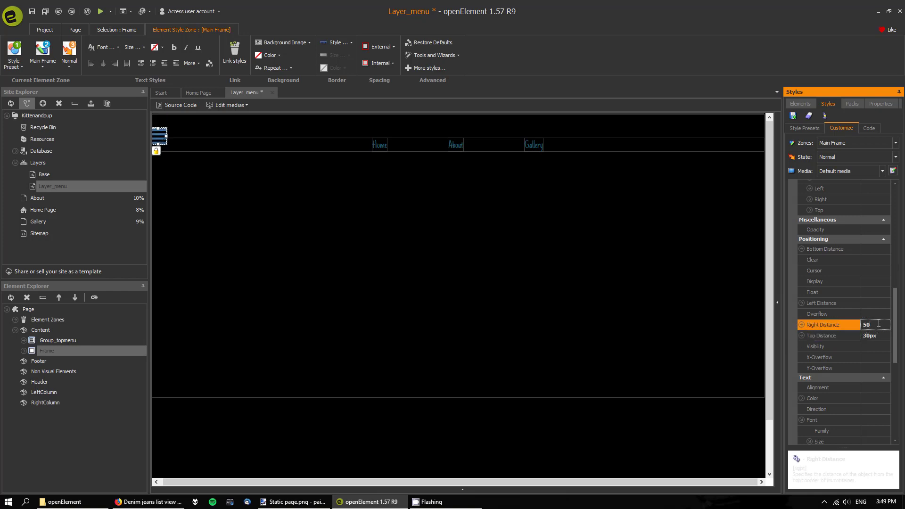
{"action": "key", "text": "Return"}
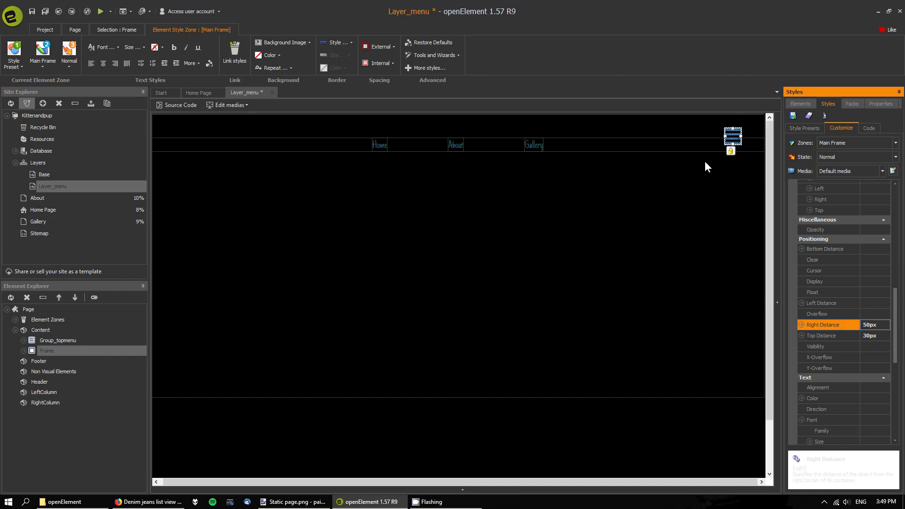
{"action": "left_click", "coordinate": [677, 219]}
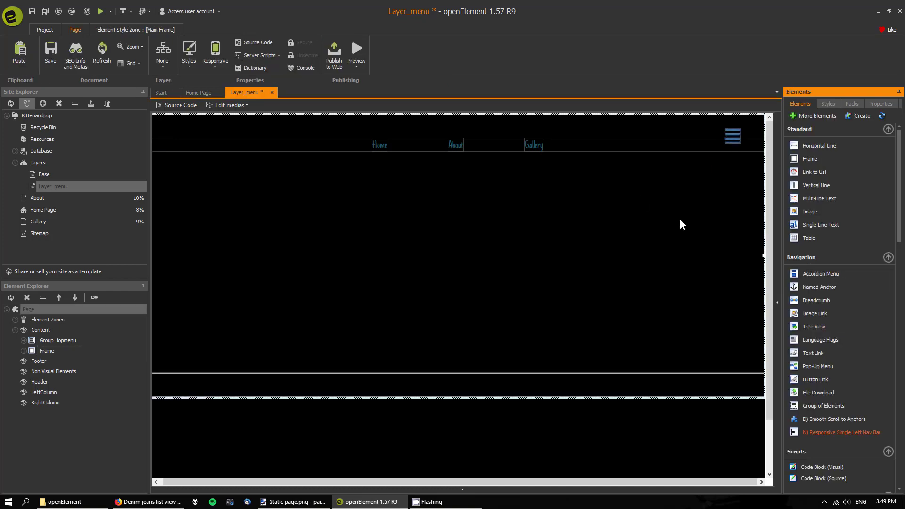
Step: Rename the icon frame as Open_sphonemenu
{"action": "left_click", "coordinate": [733, 136]}
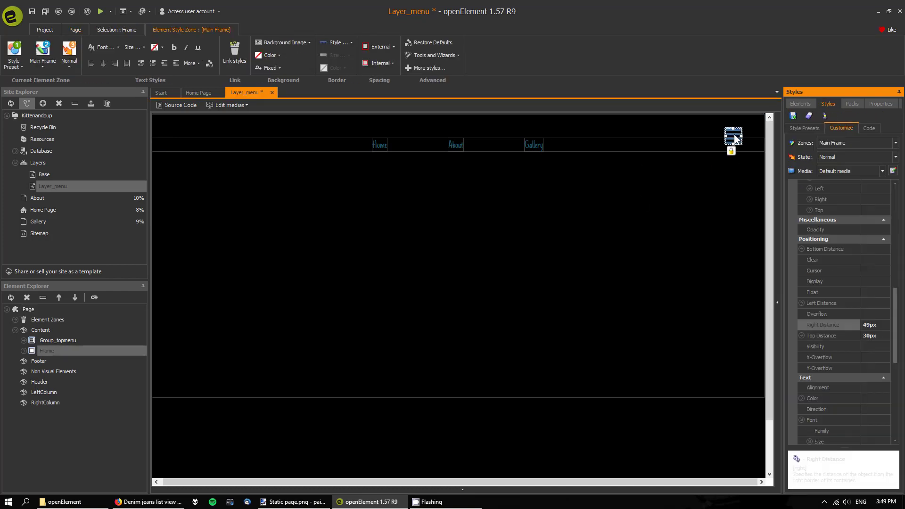
{"action": "left_click", "coordinate": [35, 350]}
{"action": "left_click", "coordinate": [42, 297]}
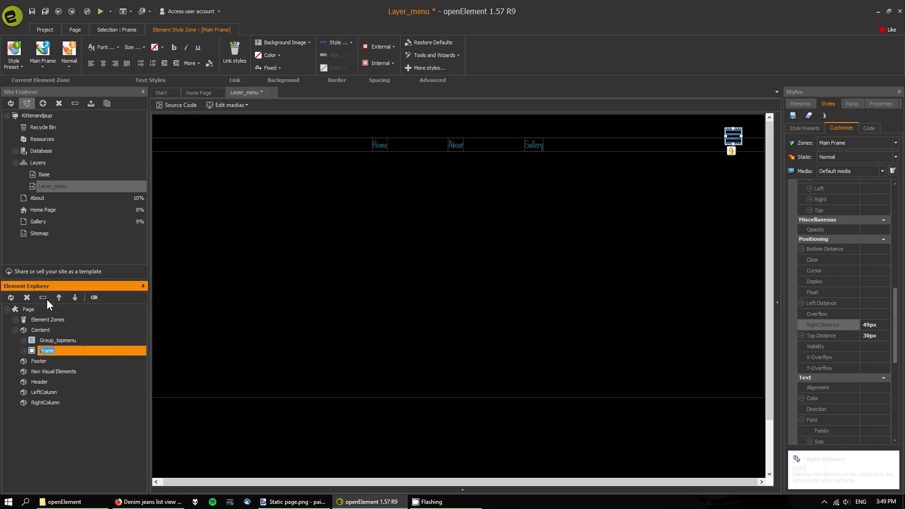
{"action": "type", "text": "Open"}
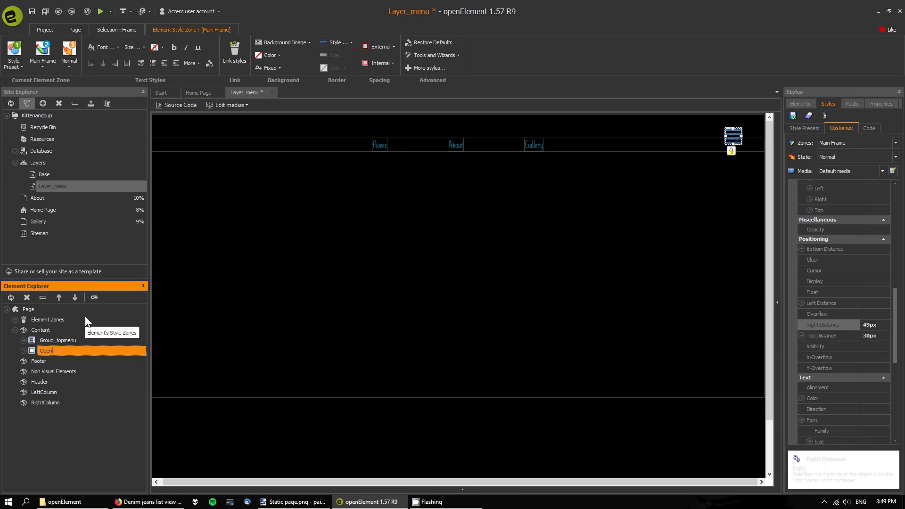
{"action": "type", "text": "_pop"}
{"action": "key", "text": "BackSpace"}
{"action": "key", "text": "BackSpace"}
{"action": "key", "text": "BackSpace"}
{"action": "type", "text": "sphonemenu"}
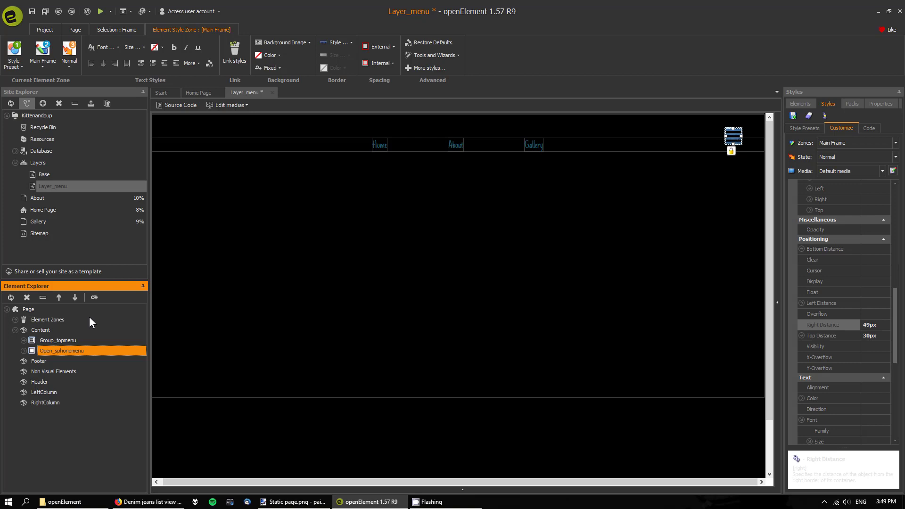
{"action": "left_click", "coordinate": [319, 348]}
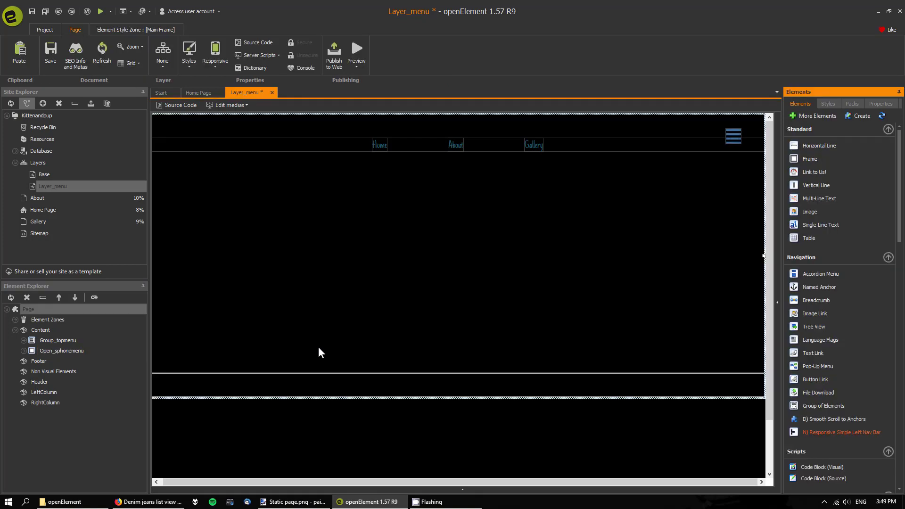
Step: Add a Simple Modal Pop-Up to the empty page area below the menu icon, cancelling its element selection
{"action": "left_click", "coordinate": [733, 134]}
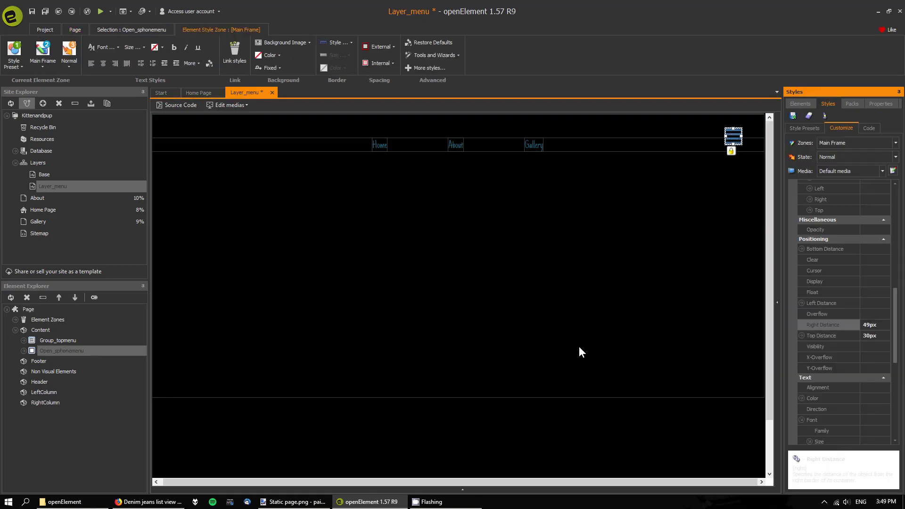
{"action": "left_click", "coordinate": [800, 104]}
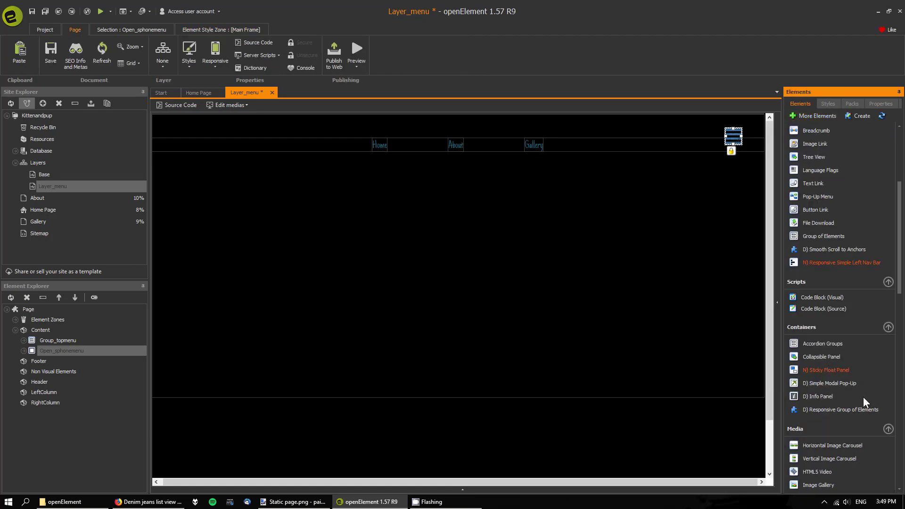
{"action": "mouse_move", "coordinate": [847, 384]}
{"action": "left_mouse_down"}
{"action": "mouse_move", "coordinate": [575, 299]}
{"action": "mouse_move", "coordinate": [765, 333]}
{"action": "mouse_move", "coordinate": [866, 365]}
{"action": "mouse_move", "coordinate": [838, 377]}
{"action": "left_mouse_up"}
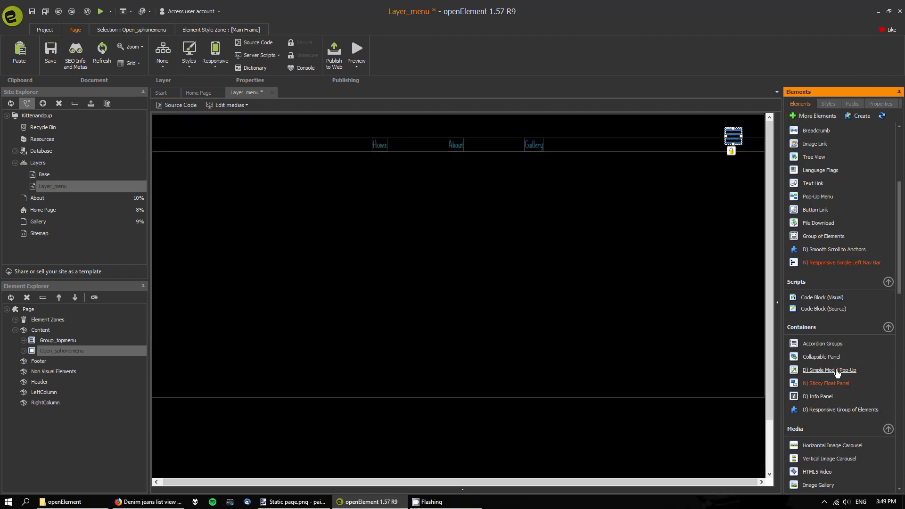
{"action": "left_click_drag", "start_coordinate": [838, 373], "coordinate": [507, 236]}
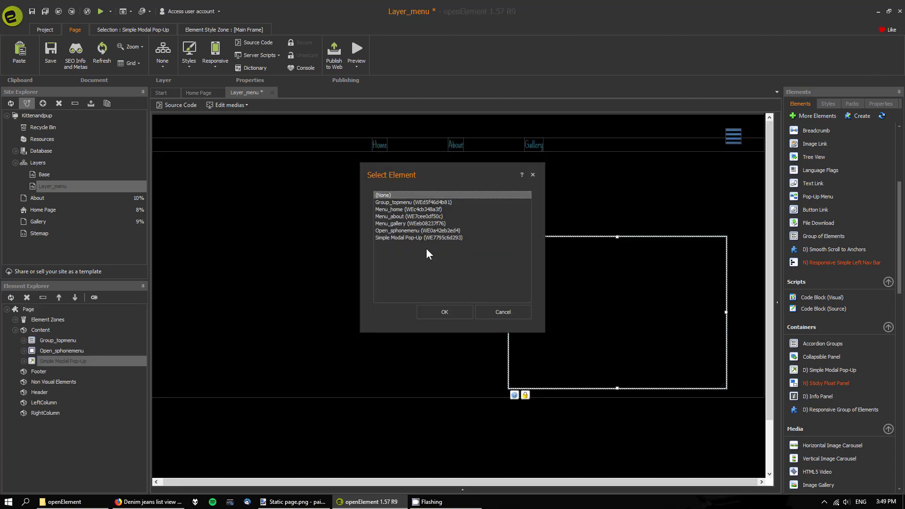
{"action": "left_click", "coordinate": [415, 238]}
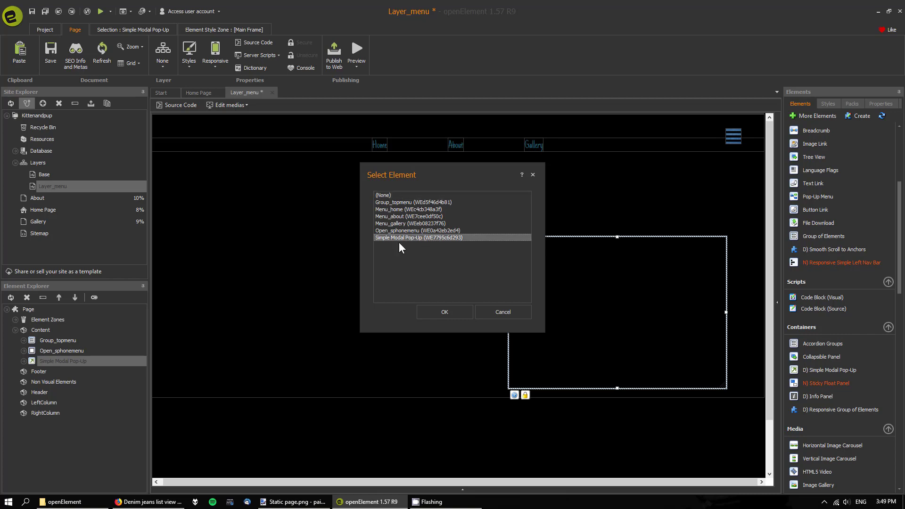
{"action": "left_click", "coordinate": [397, 195]}
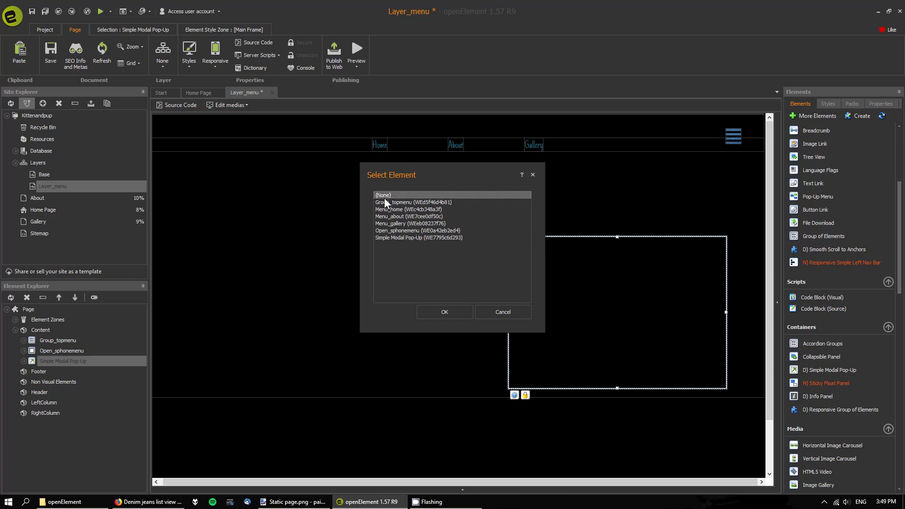
{"action": "left_click", "coordinate": [503, 312]}
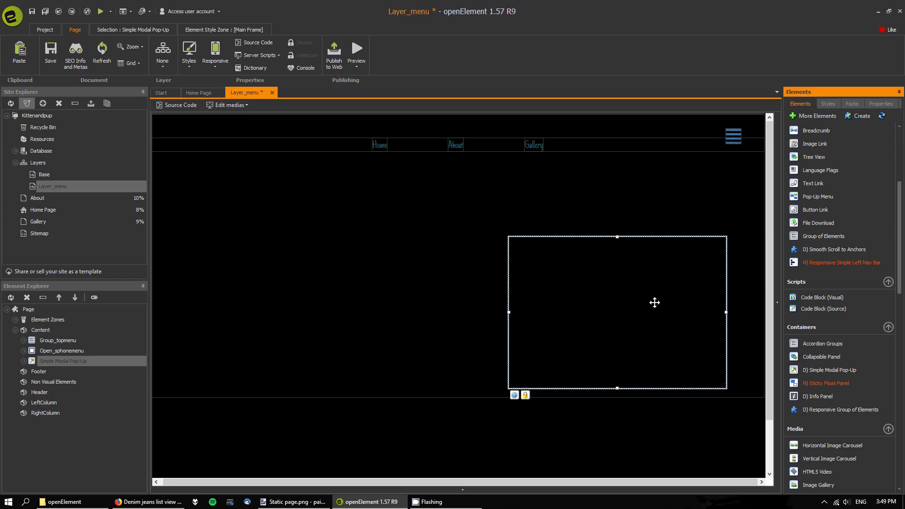
Step: Move the modal pop-up to the middle of the page and add a Group of Elements inside it
{"action": "left_click_drag", "start_coordinate": [655, 301], "coordinate": [506, 257]}
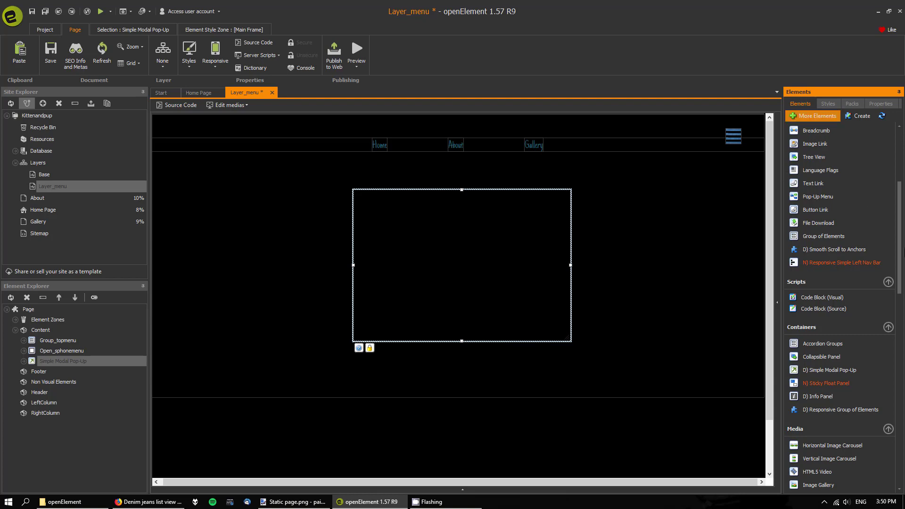
{"action": "scroll", "coordinate": [902, 189], "scroll_direction": "up", "scroll_amount": 5}
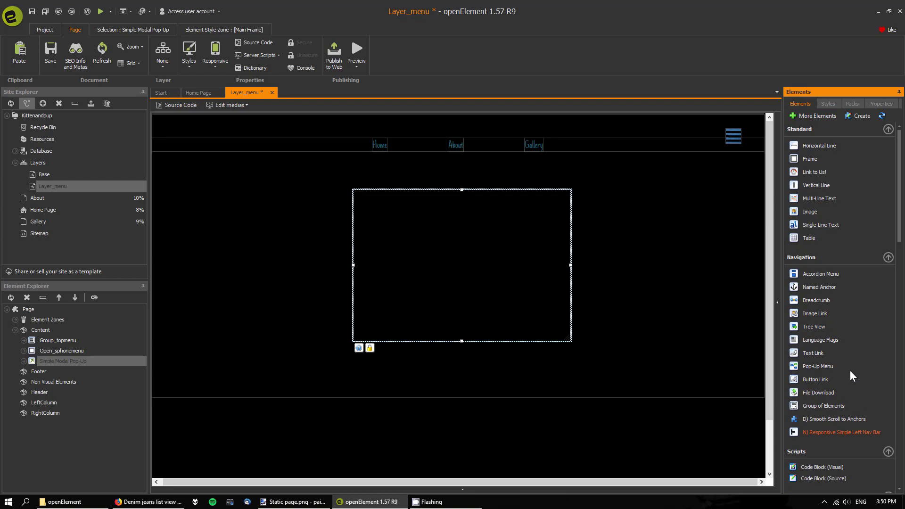
{"action": "left_click_drag", "start_coordinate": [823, 408], "coordinate": [462, 258]}
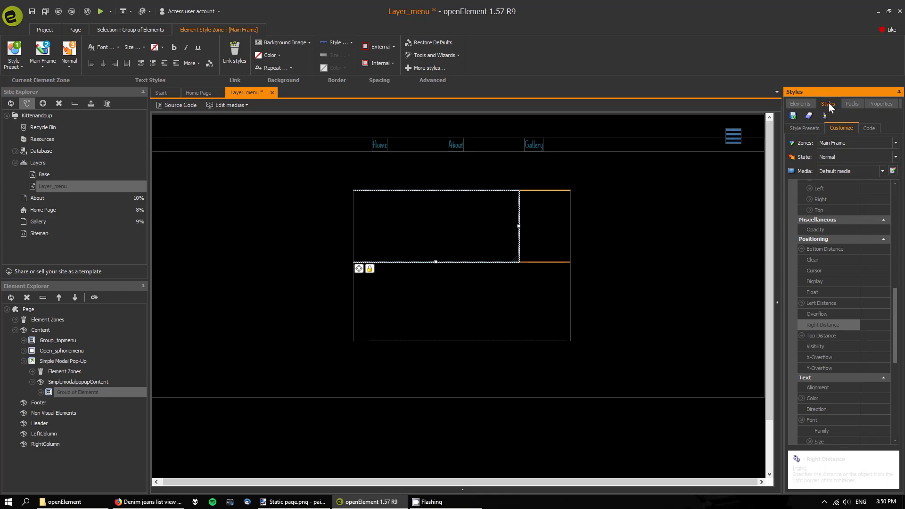
Step: Add a Frame inside the pop-up's group, about 290 px from its left edge and 21 px from its top
{"action": "left_click", "coordinate": [804, 103]}
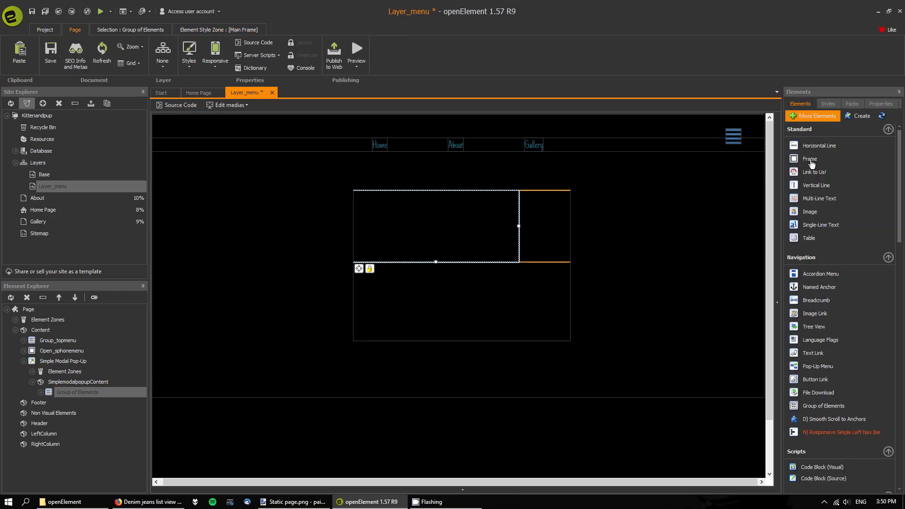
{"action": "scroll", "coordinate": [898, 211], "scroll_direction": "down", "scroll_amount": 3}
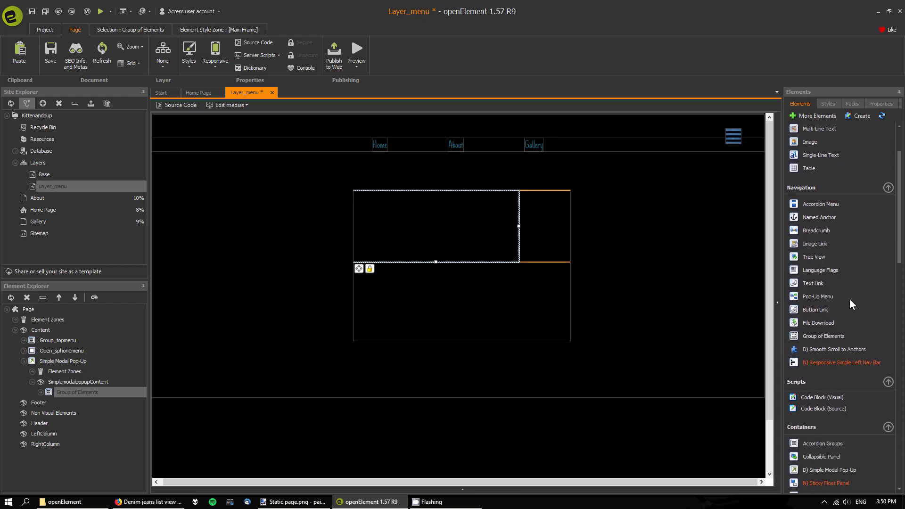
{"action": "scroll", "coordinate": [843, 304], "scroll_direction": "up", "scroll_amount": 3}
{"action": "left_click_drag", "start_coordinate": [809, 159], "coordinate": [490, 215]}
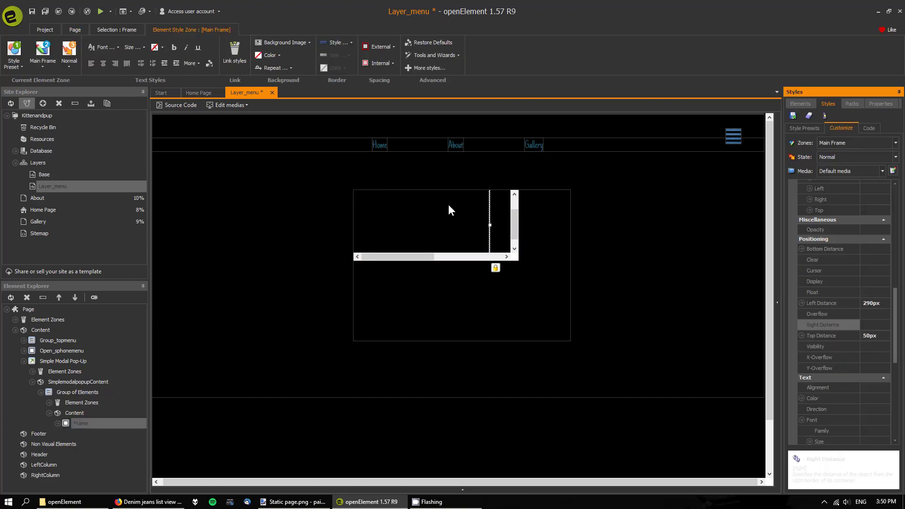
{"action": "left_click", "coordinate": [445, 222]}
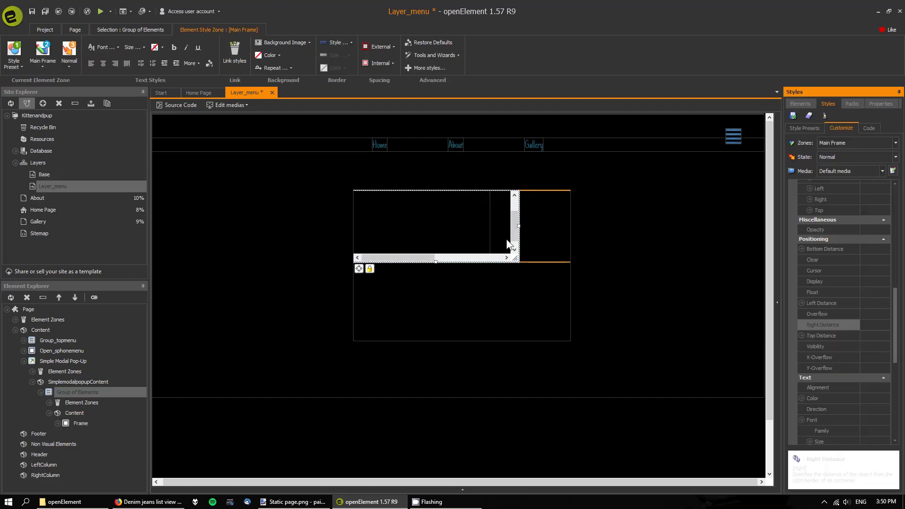
{"action": "left_click", "coordinate": [488, 236]}
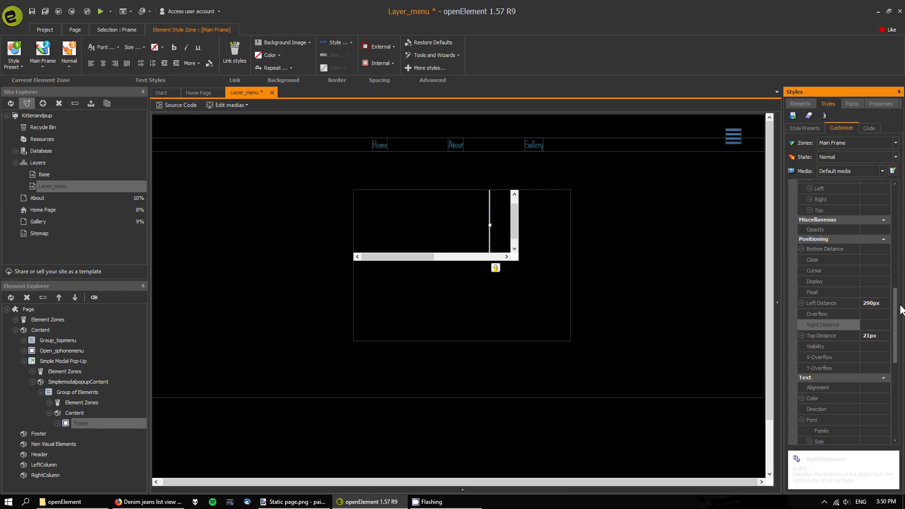
Step: Set the closebuteet image as the background of the frame inside the pop-up
{"action": "scroll", "coordinate": [875, 242], "scroll_direction": "up", "scroll_amount": 10}
{"action": "left_click", "coordinate": [876, 239]}
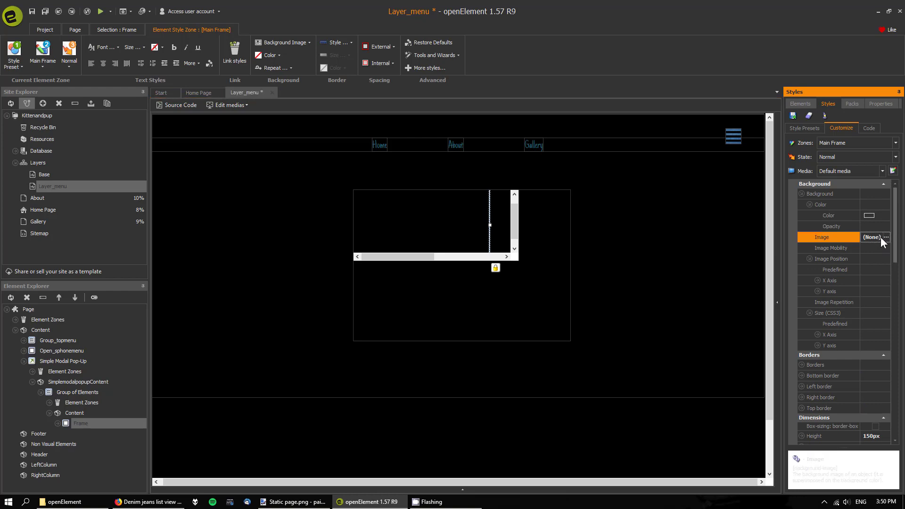
{"action": "left_click", "coordinate": [884, 237]}
{"action": "left_click", "coordinate": [575, 174]}
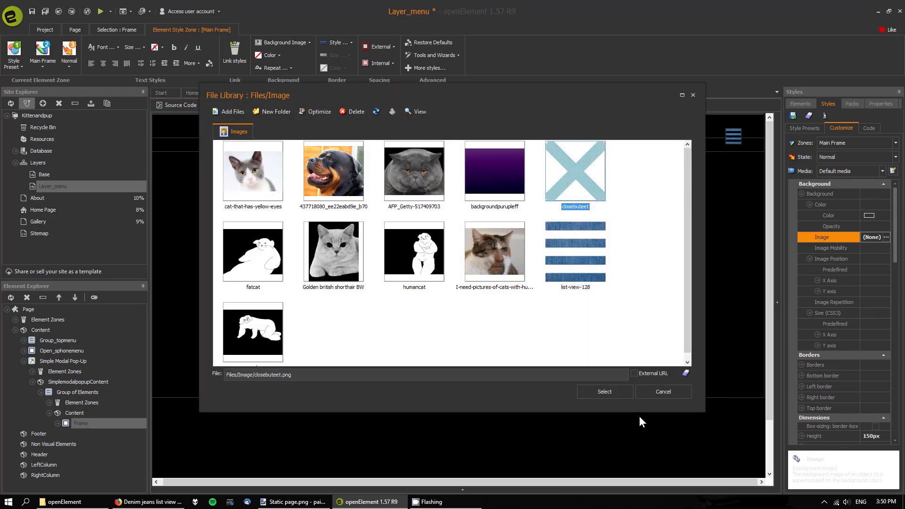
{"action": "left_click", "coordinate": [605, 391]}
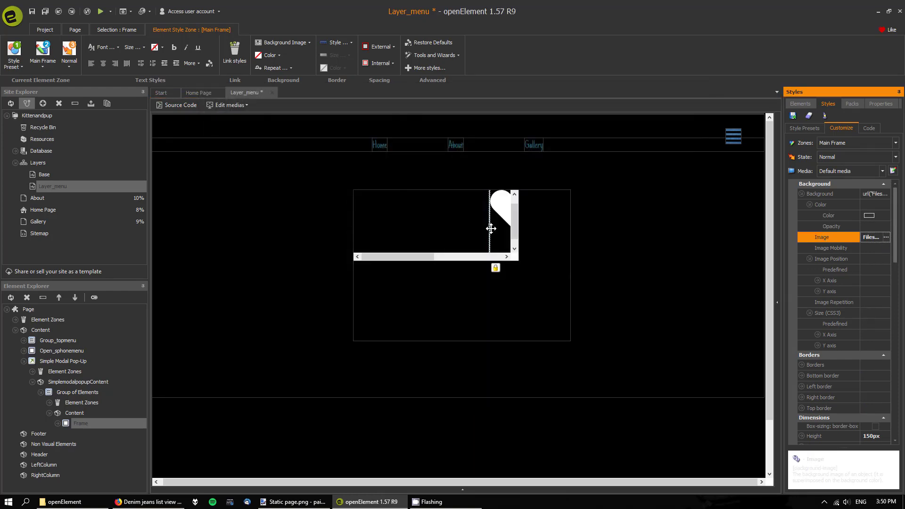
Step: Set the frame's background image to Center Center position, contain size and Fixed repetition
{"action": "left_click", "coordinate": [886, 260]}
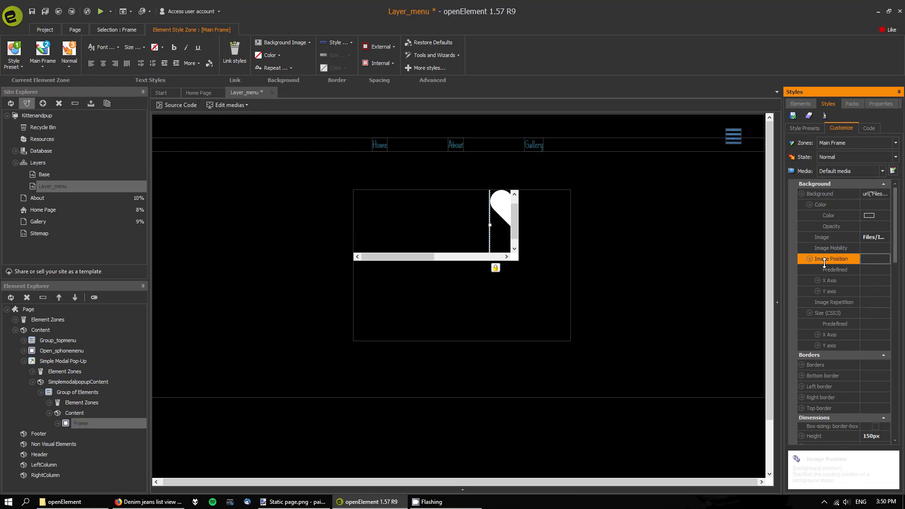
{"action": "left_click", "coordinate": [872, 270]}
{"action": "left_click", "coordinate": [886, 270]}
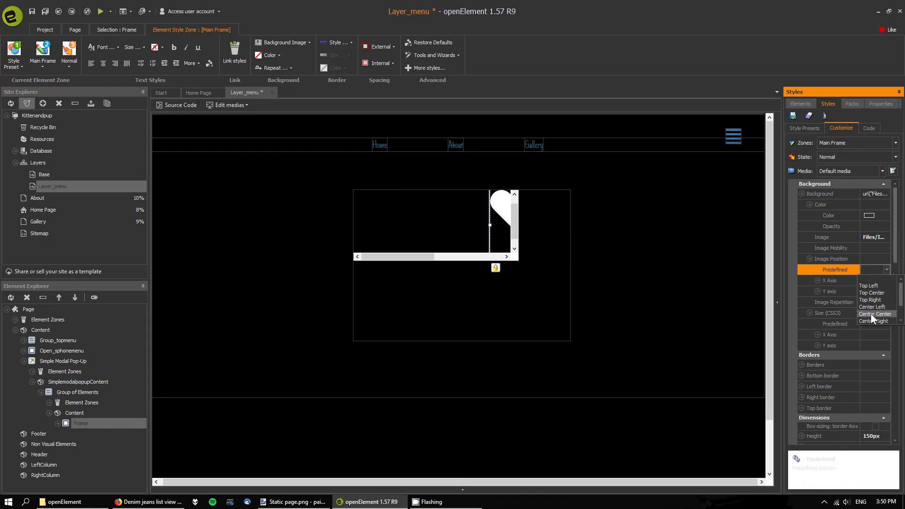
{"action": "left_click", "coordinate": [870, 313]}
{"action": "left_click", "coordinate": [869, 323]}
{"action": "left_click", "coordinate": [887, 324]}
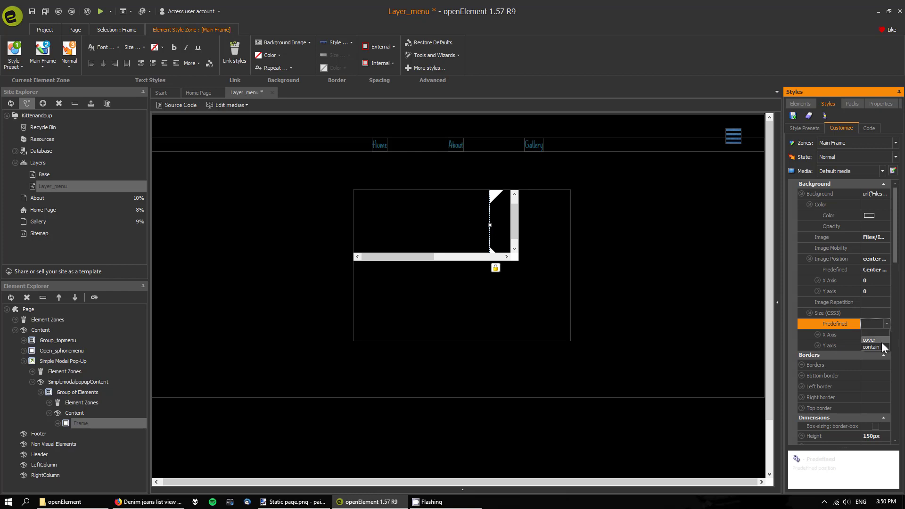
{"action": "left_click", "coordinate": [871, 347]}
{"action": "left_click", "coordinate": [871, 303]}
{"action": "left_click", "coordinate": [884, 304]}
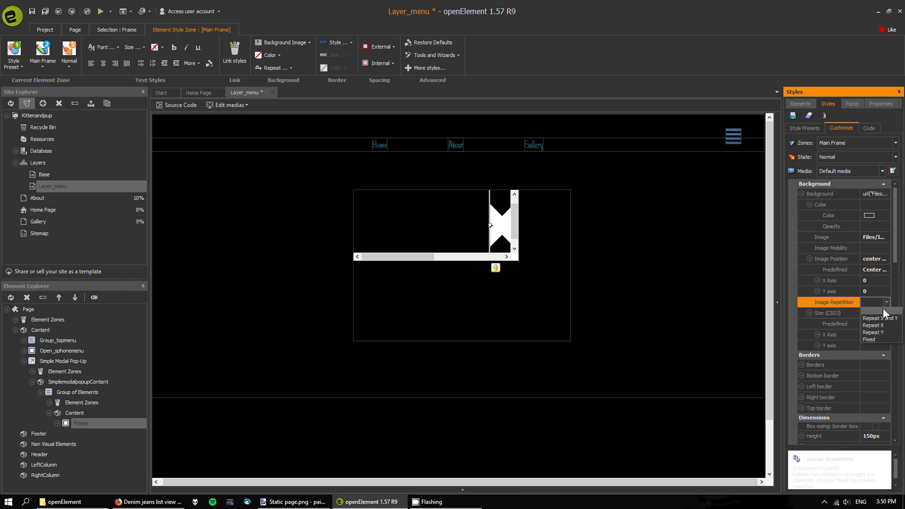
{"action": "left_click", "coordinate": [871, 339]}
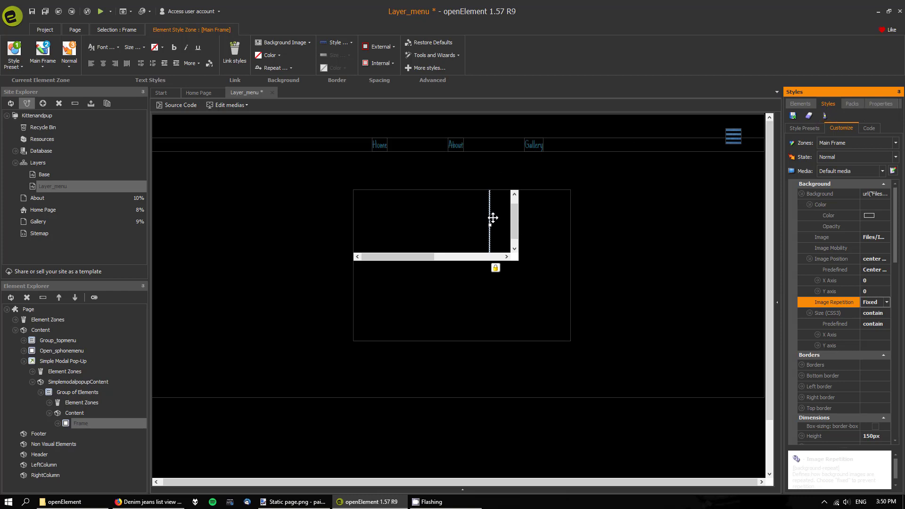
Step: Set the close icon frame's height and width to 32 px each
{"action": "left_click_drag", "start_coordinate": [897, 263], "coordinate": [898, 277]}
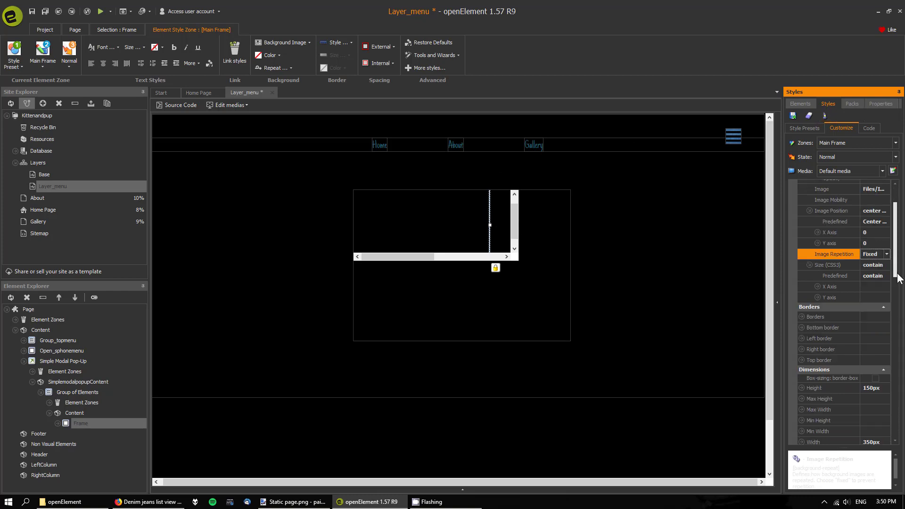
{"action": "scroll", "coordinate": [897, 278], "scroll_direction": "down", "scroll_amount": 3}
{"action": "left_click", "coordinate": [848, 325]}
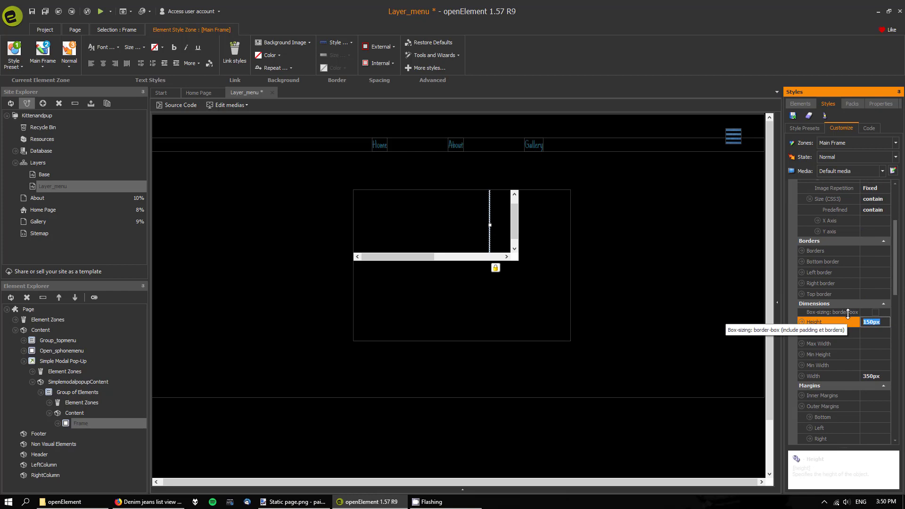
{"action": "type", "text": "21"}
{"action": "type", "text": "32"}
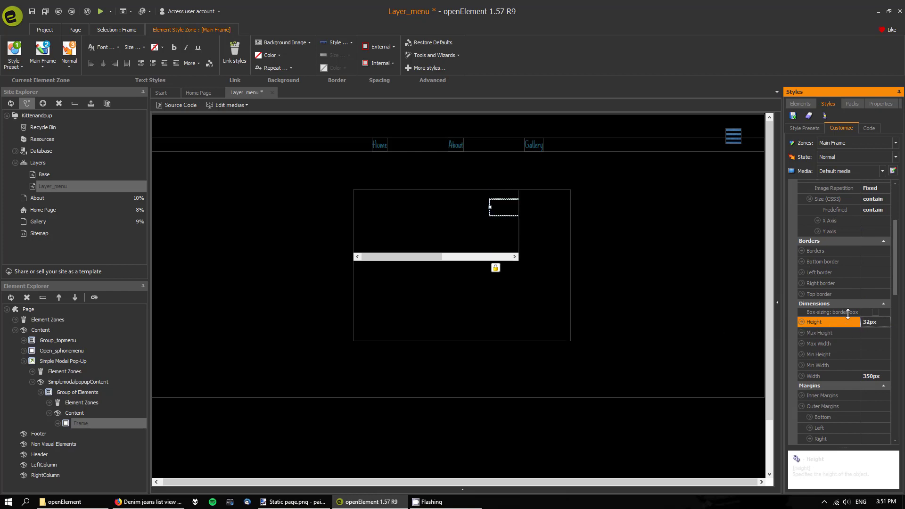
{"action": "left_click", "coordinate": [833, 379]}
{"action": "type", "text": "32"}
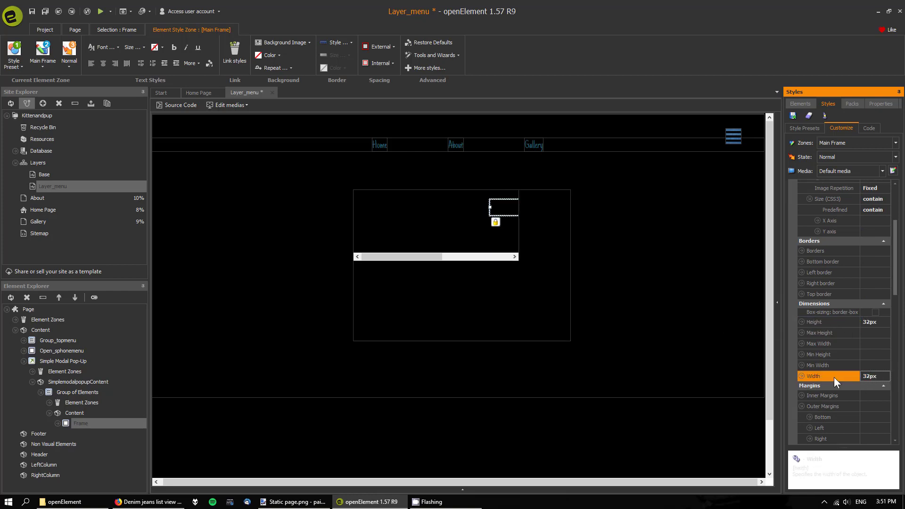
{"action": "key", "text": "Return"}
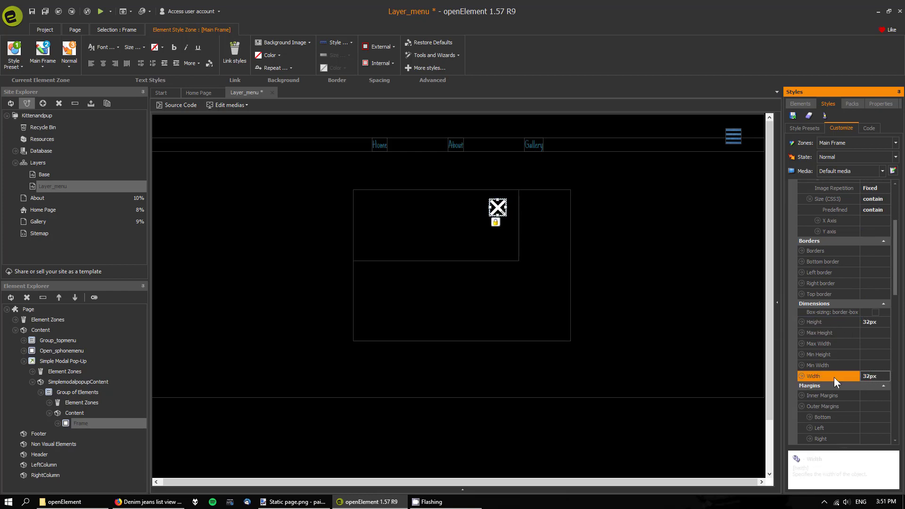
Step: Set the width of the Group of Elements inside the pop-up to 100%
{"action": "left_click", "coordinate": [457, 239]}
{"action": "left_click", "coordinate": [507, 292]}
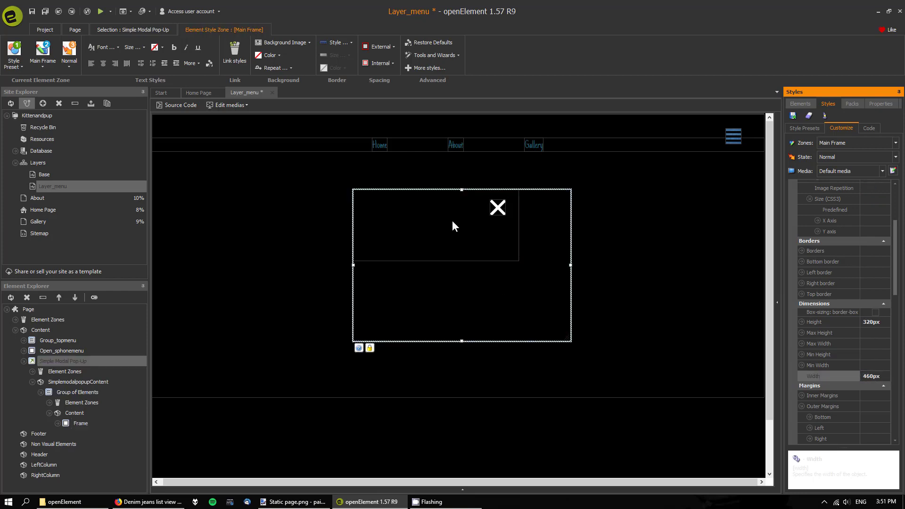
{"action": "left_click", "coordinate": [476, 248]}
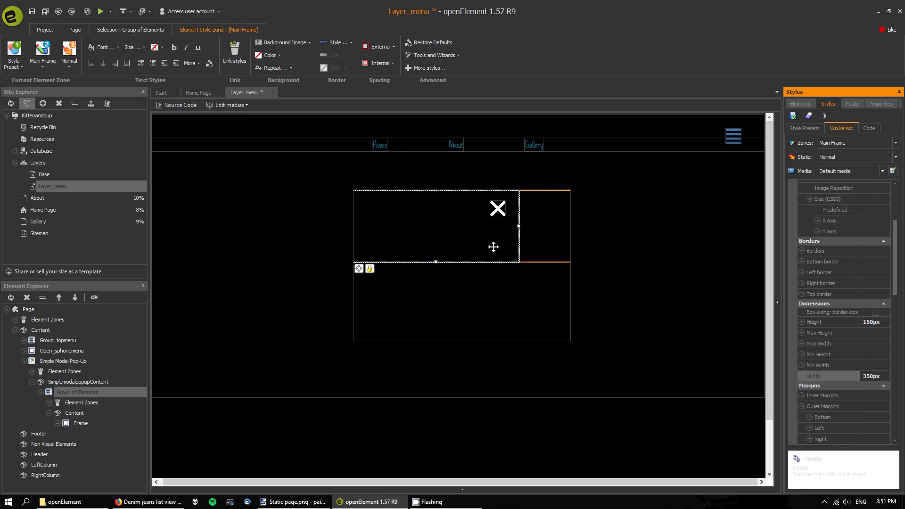
{"action": "left_click", "coordinate": [801, 103]}
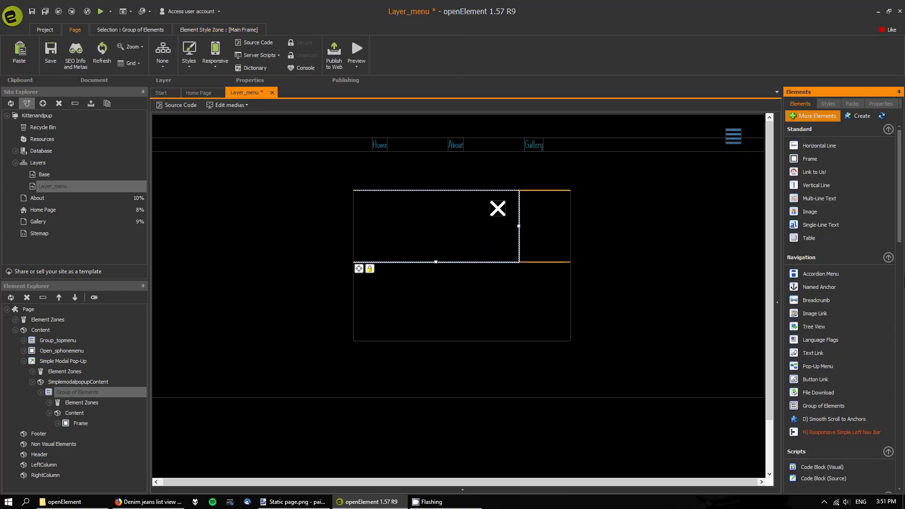
{"action": "scroll", "coordinate": [895, 226], "scroll_direction": "down", "scroll_amount": 3}
{"action": "scroll", "coordinate": [839, 302], "scroll_direction": "up", "scroll_amount": 3}
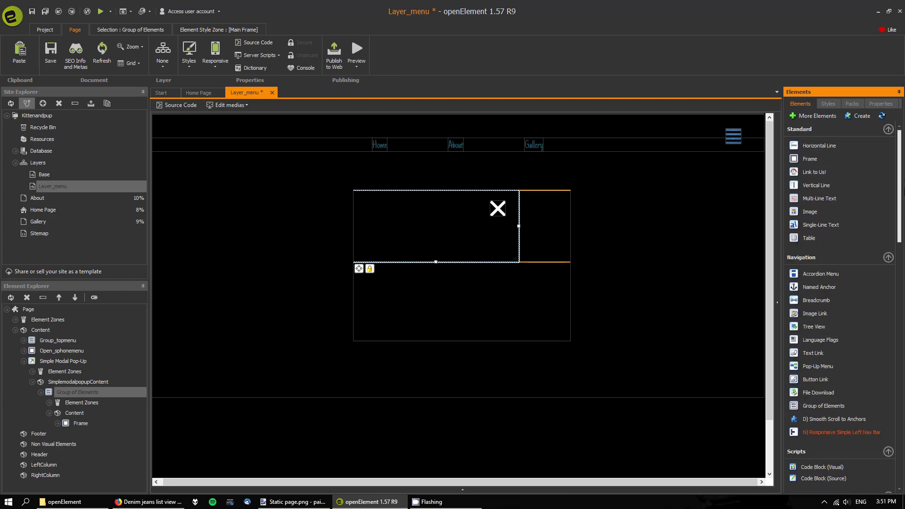
{"action": "left_click", "coordinate": [826, 100]}
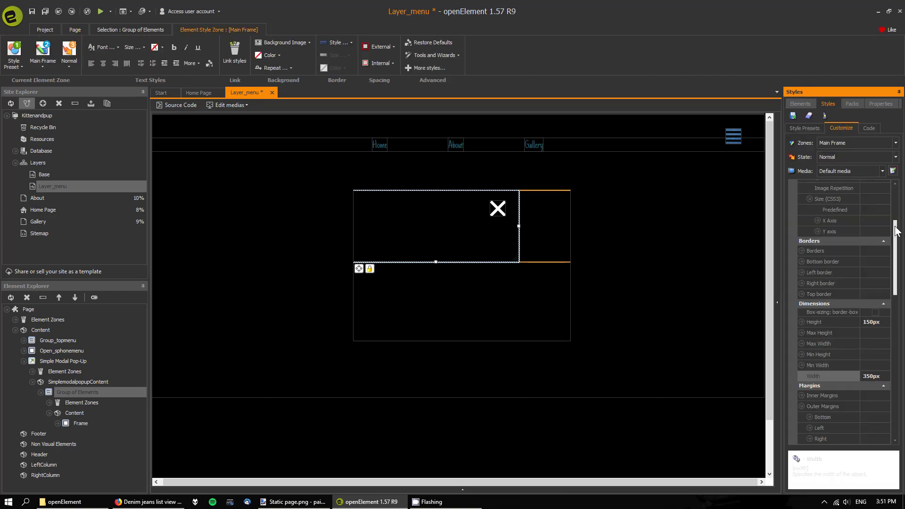
{"action": "left_click", "coordinate": [880, 376]}
{"action": "type", "text": "100%"}
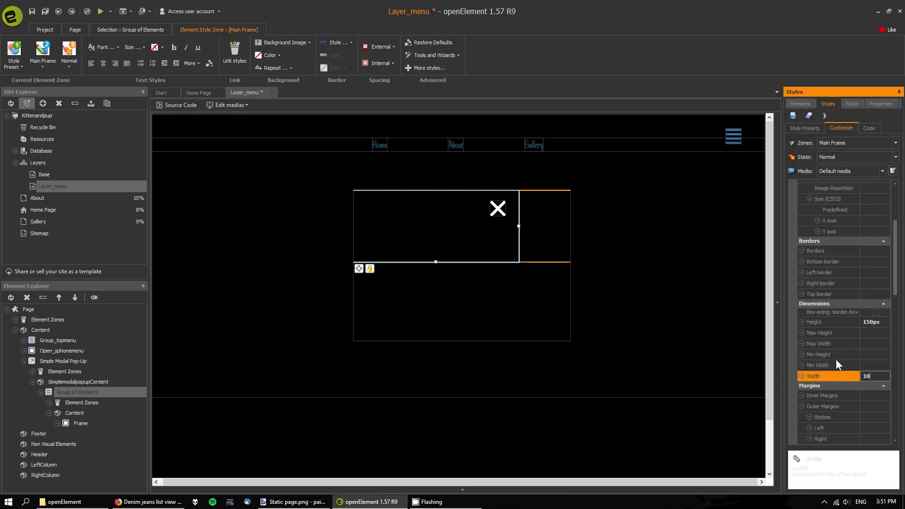
{"action": "key", "text": "Return"}
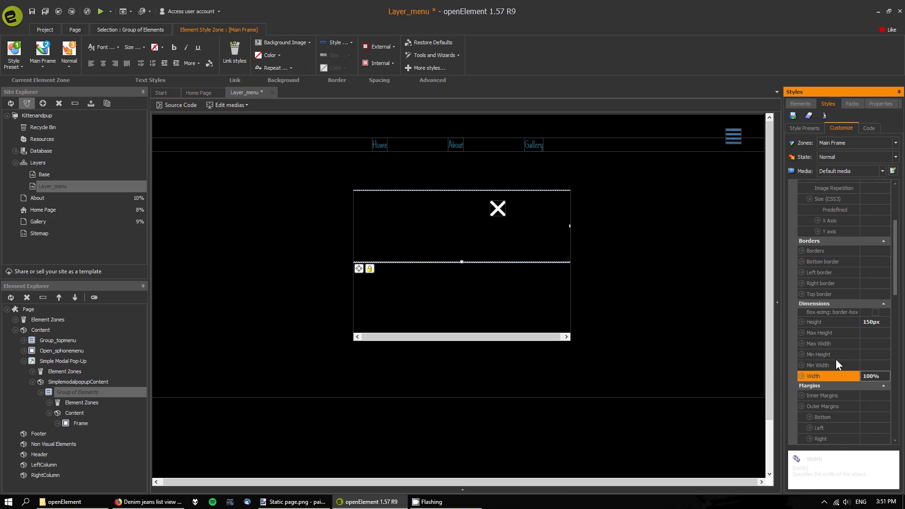
Step: Set the height of the pop-up's Group of Elements to auto
{"action": "left_click", "coordinate": [885, 322]}
{"action": "left_click_drag", "start_coordinate": [886, 322], "coordinate": [770, 320]}
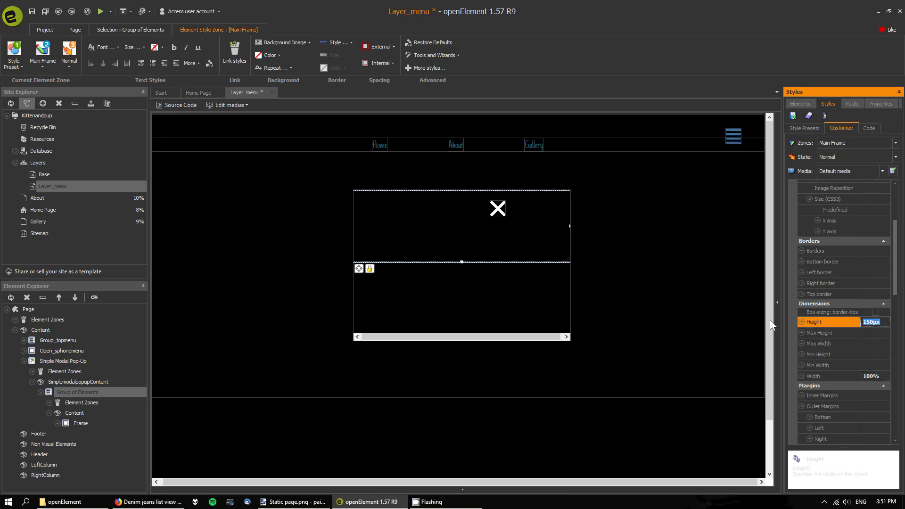
{"action": "type", "text": "auto"}
{"action": "key", "text": "Return"}
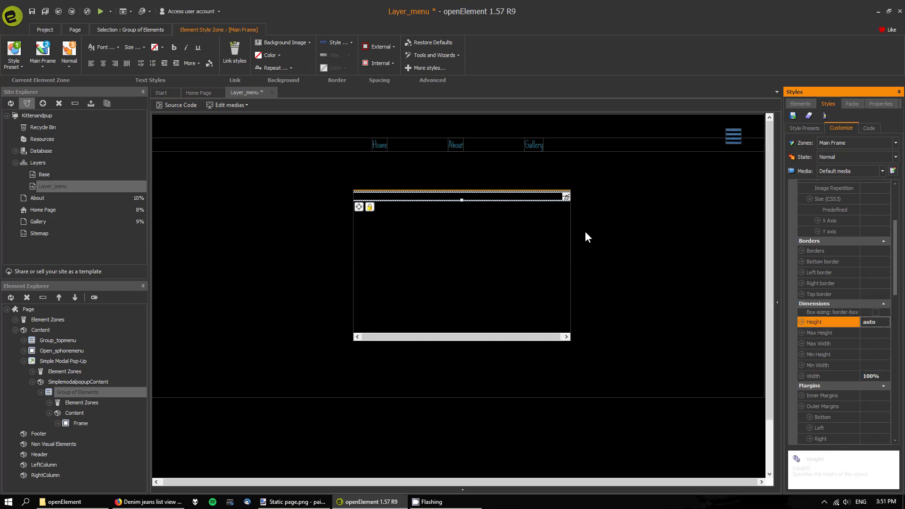
Step: Add a Text Link to the group inside the modal pop-up and duplicate it
{"action": "left_click", "coordinate": [802, 106]}
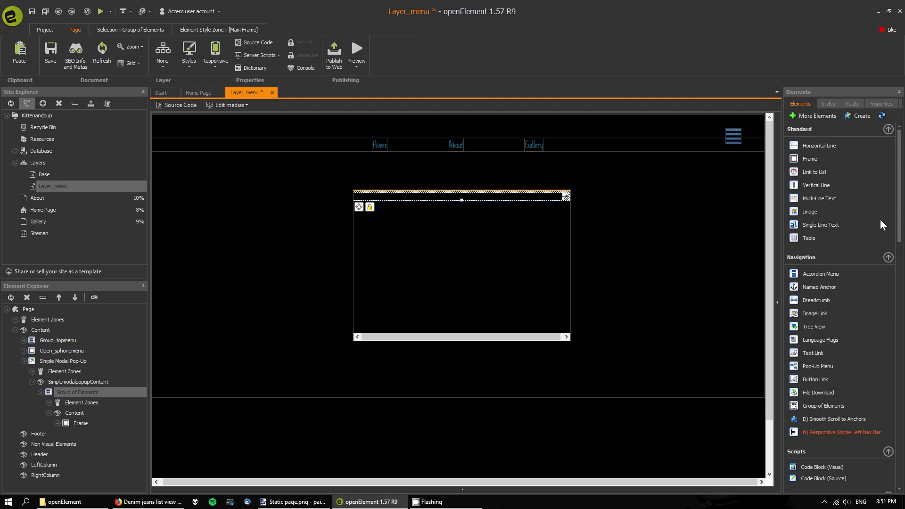
{"action": "left_click_drag", "start_coordinate": [898, 220], "coordinate": [901, 193]}
{"action": "mouse_move", "coordinate": [814, 342]}
{"action": "left_mouse_down"}
{"action": "mouse_move", "coordinate": [543, 263]}
{"action": "mouse_move", "coordinate": [479, 197]}
{"action": "left_mouse_up"}
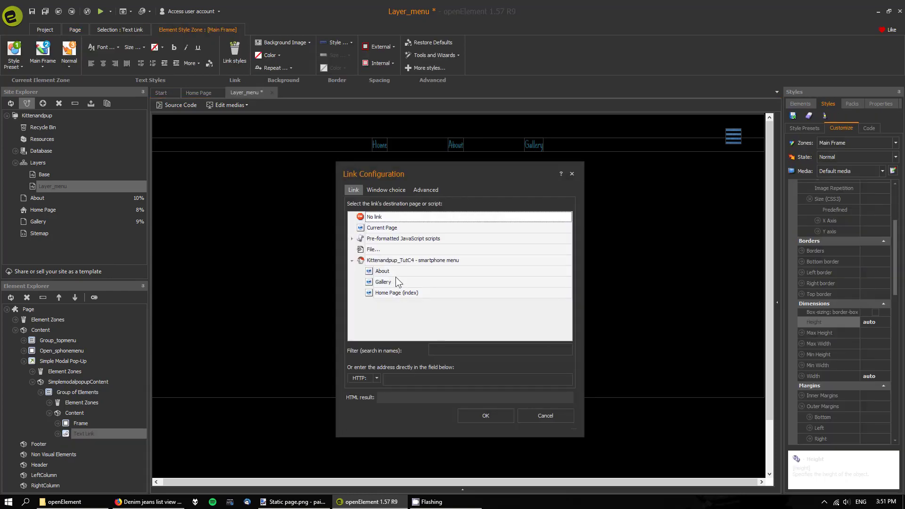
{"action": "left_click", "coordinate": [493, 419]}
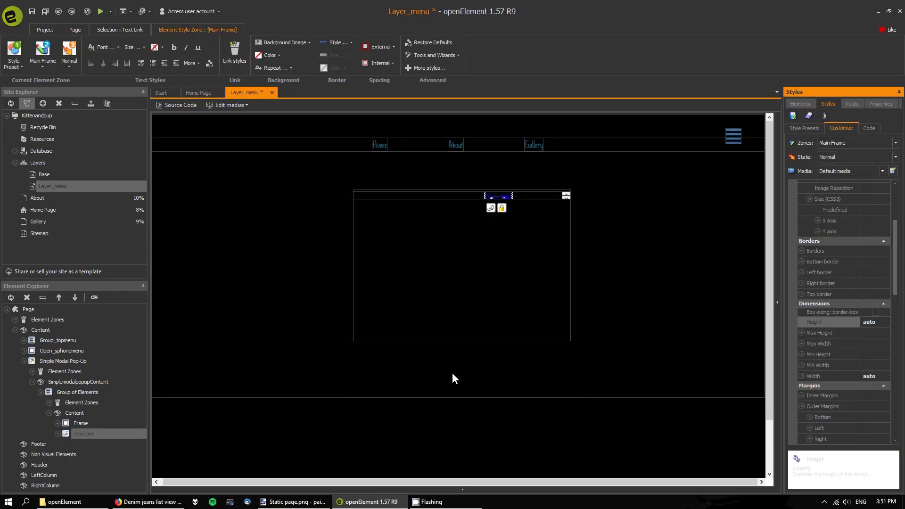
{"action": "right_click", "coordinate": [508, 193]}
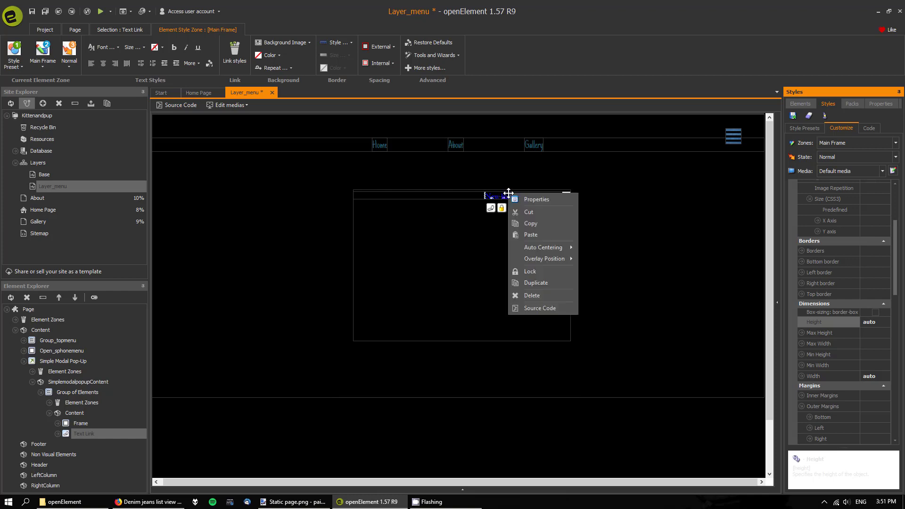
{"action": "left_click", "coordinate": [535, 283]}
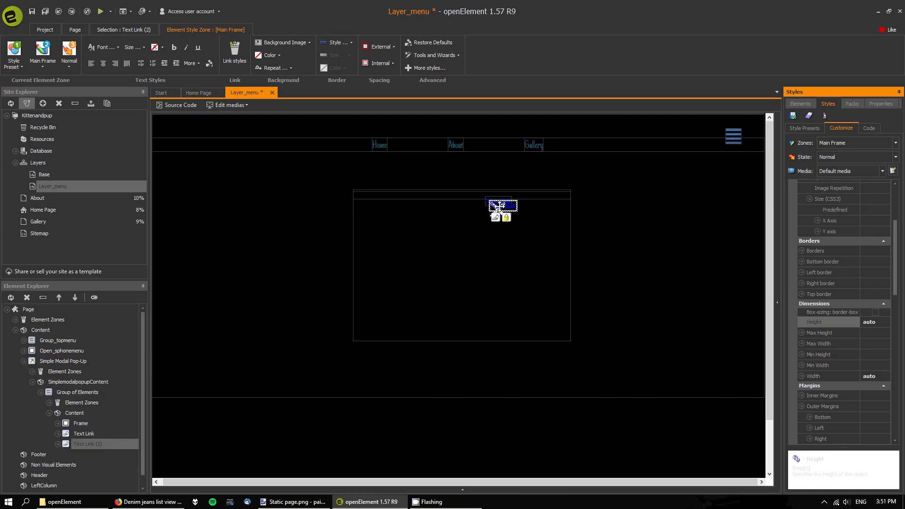
Step: Duplicate the second pop-up text link and set the positioning inside the pop-up's Group of Elements to relative
{"action": "right_click", "coordinate": [501, 206]}
{"action": "left_click", "coordinate": [533, 284]}
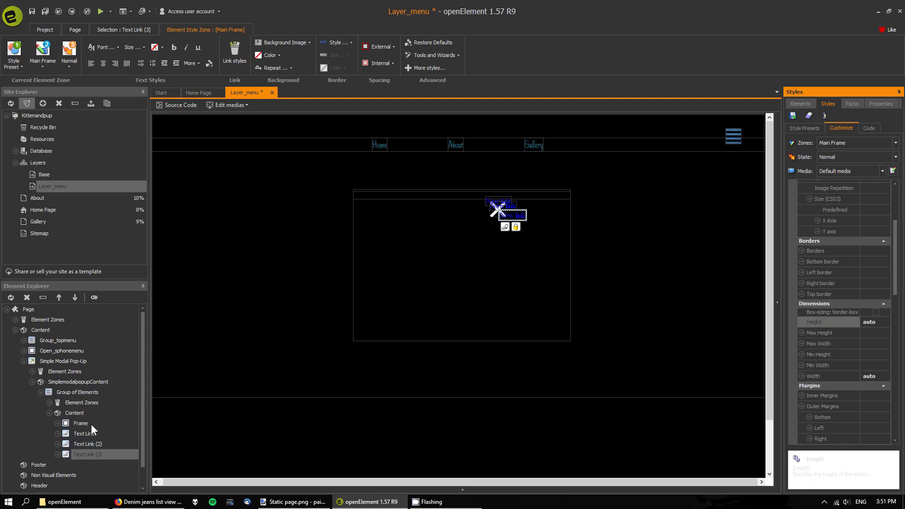
{"action": "left_click", "coordinate": [78, 394]}
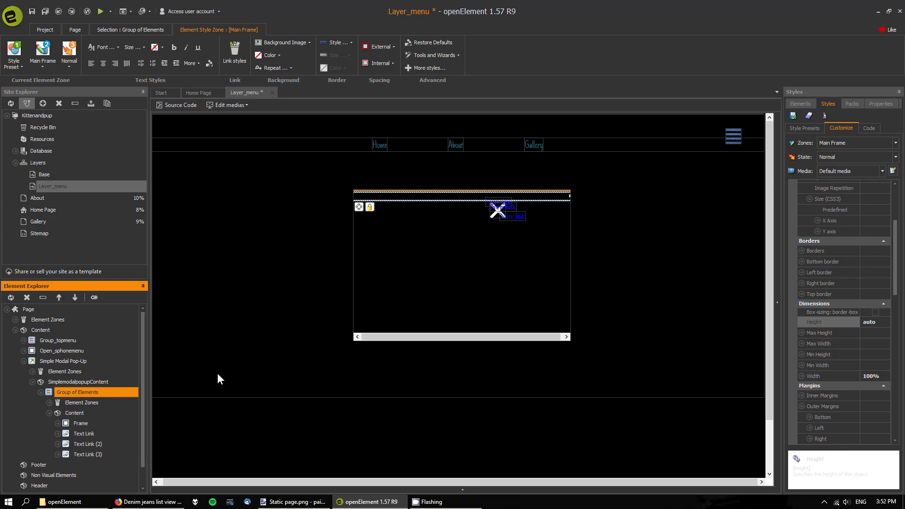
{"action": "left_click", "coordinate": [884, 104]}
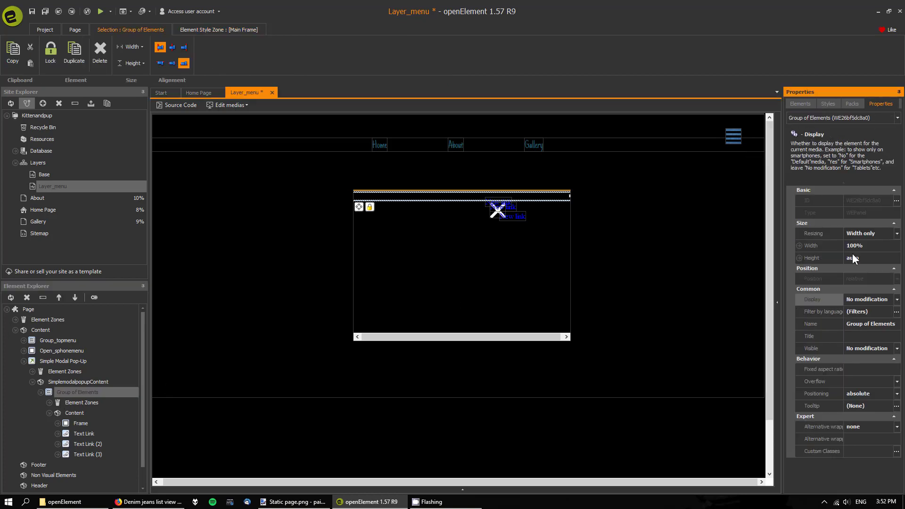
{"action": "left_click", "coordinate": [897, 393]}
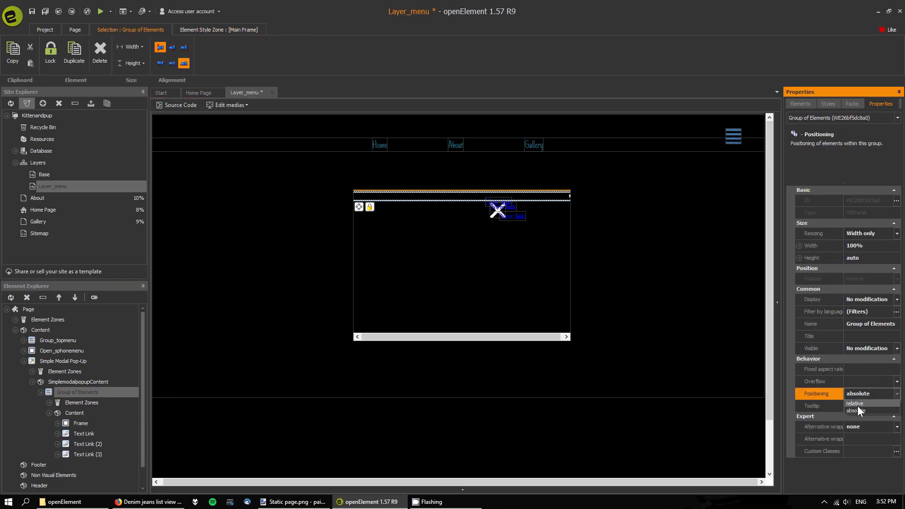
{"action": "left_click", "coordinate": [855, 404]}
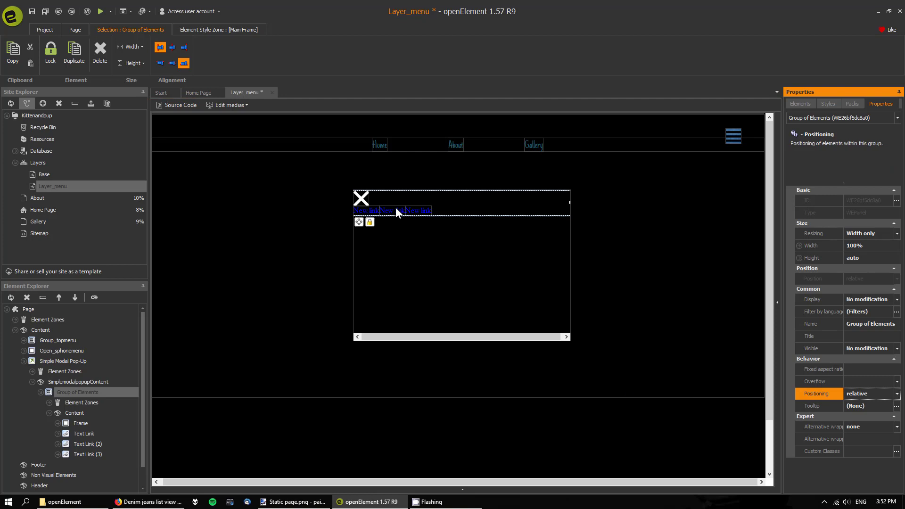
Step: Stack the three pop-up text links vertically and change the first link's text to Home
{"action": "mouse_move", "coordinate": [398, 210]}
{"action": "left_mouse_down"}
{"action": "mouse_move", "coordinate": [366, 214]}
{"action": "mouse_move", "coordinate": [400, 210]}
{"action": "mouse_move", "coordinate": [366, 222]}
{"action": "left_mouse_up"}
{"action": "left_click", "coordinate": [369, 208]}
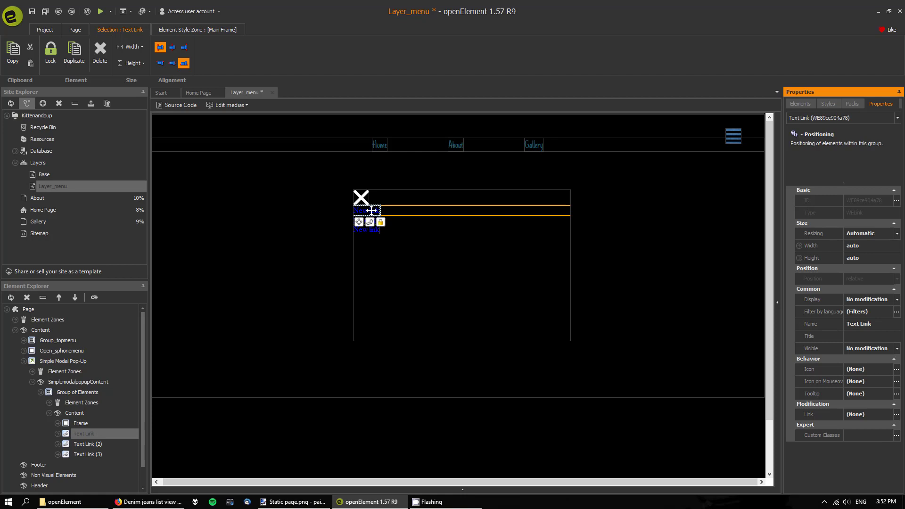
{"action": "left_click", "coordinate": [367, 211]}
{"action": "type", "text": "Home"}
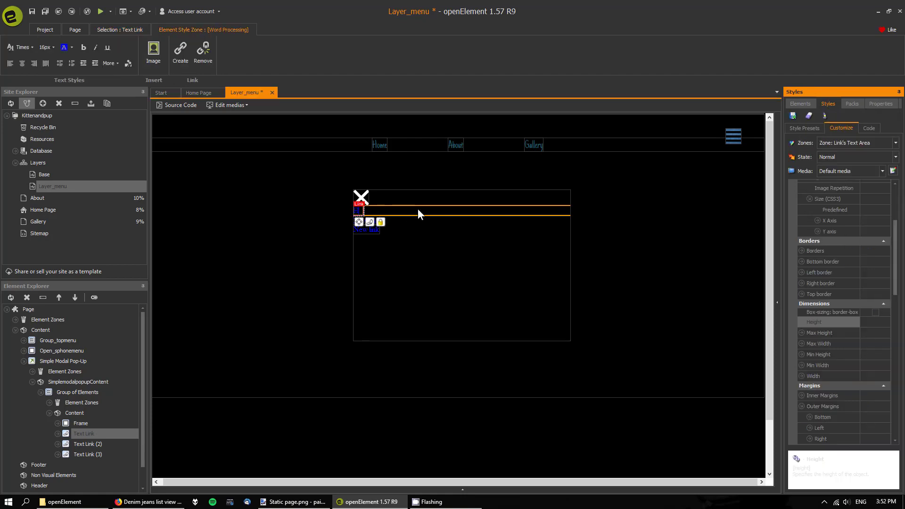
Step: Change the text of the second pop-up link to About and the third to Gallery
{"action": "left_click", "coordinate": [375, 230]}
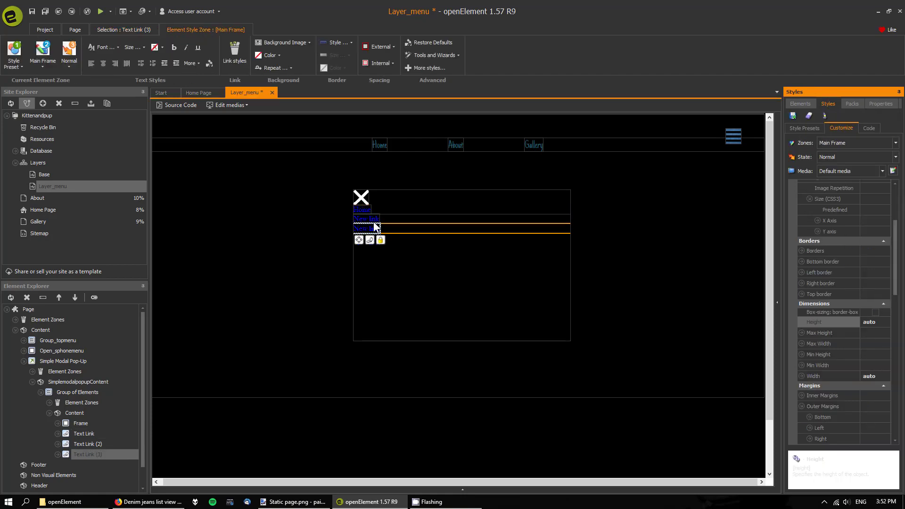
{"action": "left_click", "coordinate": [374, 218]}
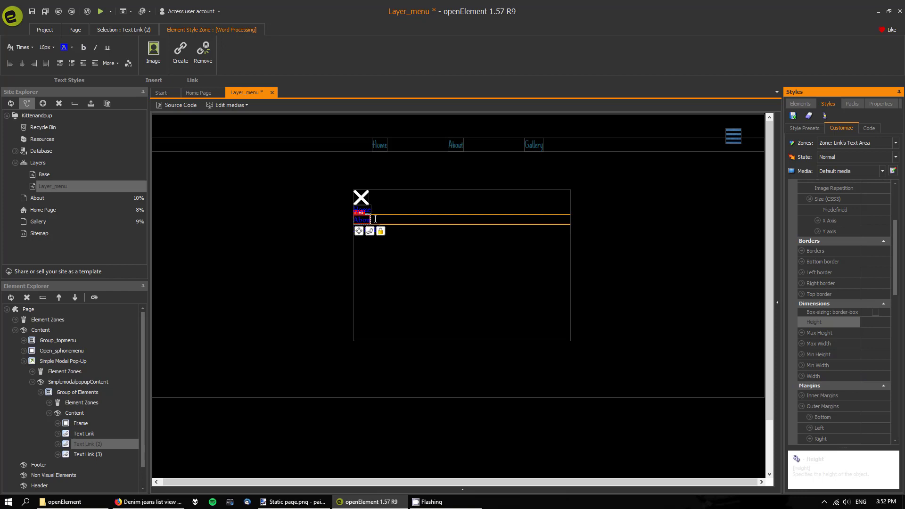
{"action": "left_click", "coordinate": [396, 215]}
{"action": "double_click", "coordinate": [373, 229]}
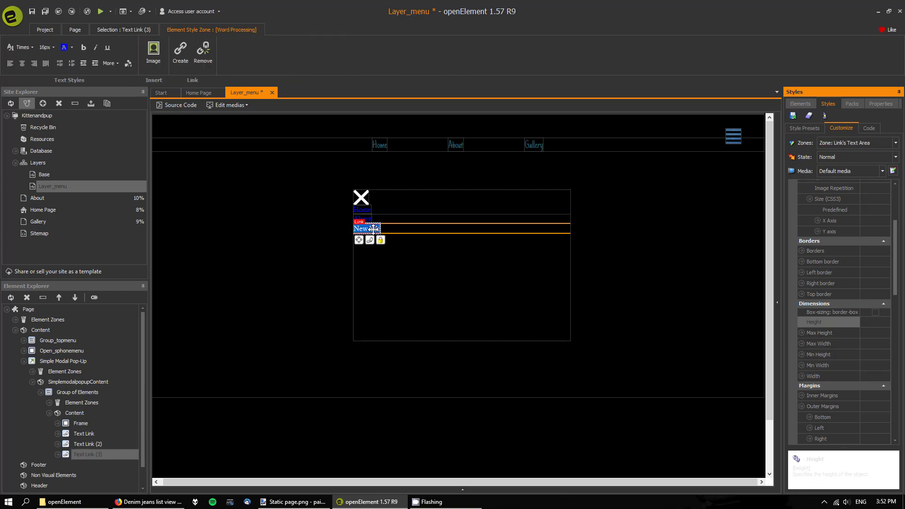
{"action": "type", "text": "Gallery"}
{"action": "left_click", "coordinate": [368, 210]}
{"action": "left_click", "coordinate": [367, 210]}
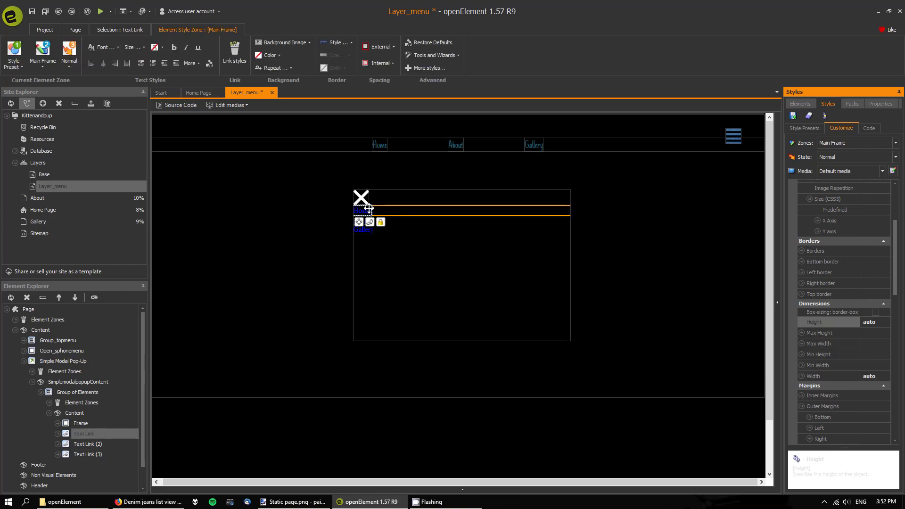
Step: Align the close icon frame to the right inside the pop-up group
{"action": "left_click", "coordinate": [366, 204]}
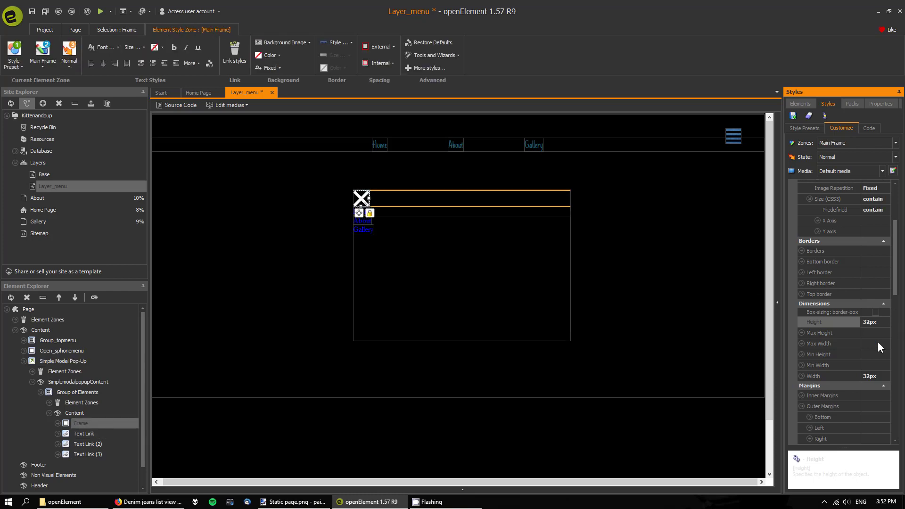
{"action": "scroll", "coordinate": [844, 361], "scroll_direction": "down", "scroll_amount": 5}
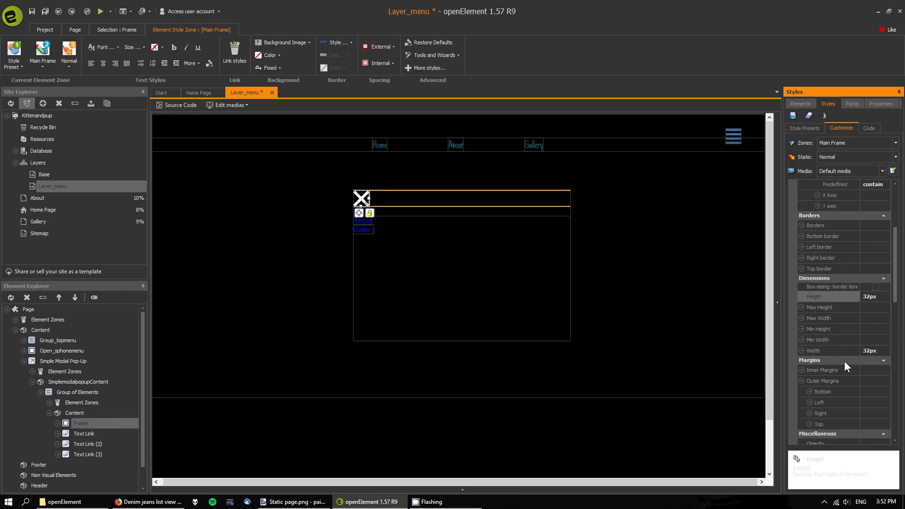
{"action": "right_click", "coordinate": [361, 196]}
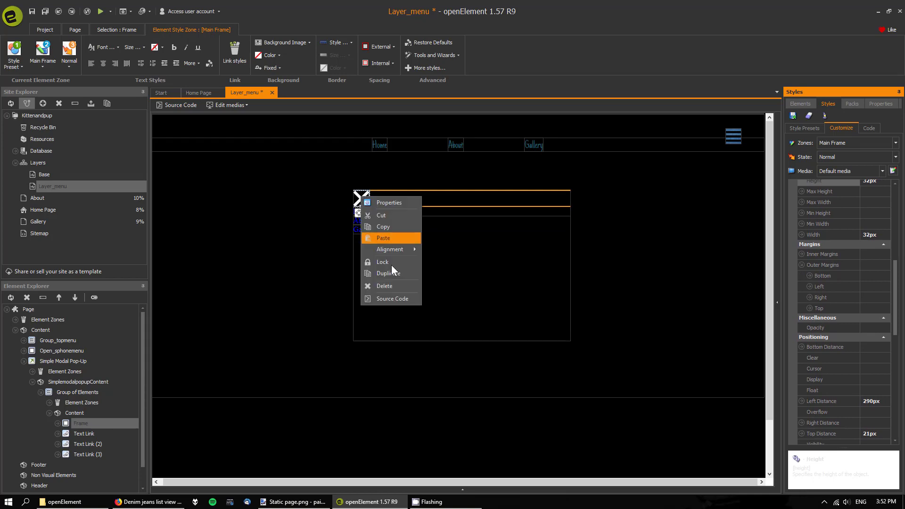
{"action": "left_click", "coordinate": [442, 275]}
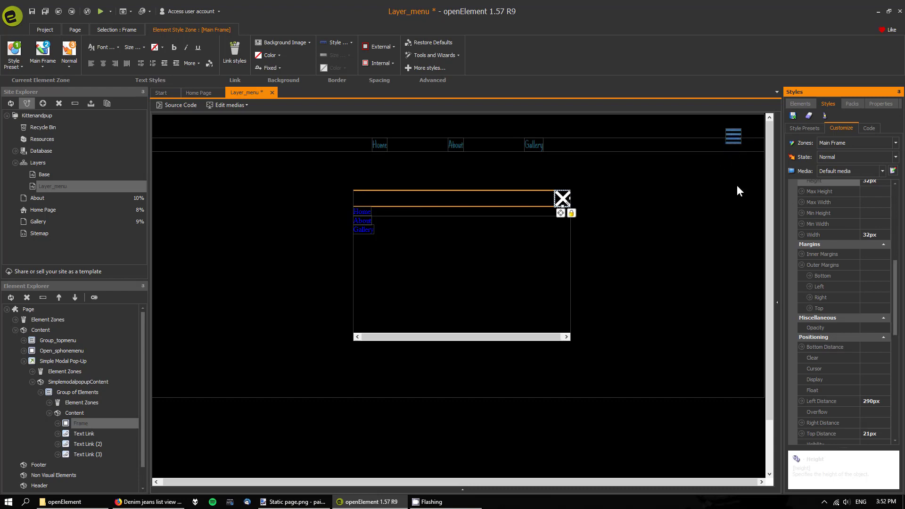
Step: Clear the close icon frame's Left Distance and Top Distance values
{"action": "mouse_move", "coordinate": [895, 300]}
{"action": "left_mouse_down"}
{"action": "mouse_move", "coordinate": [896, 332]}
{"action": "mouse_move", "coordinate": [900, 294]}
{"action": "left_mouse_up"}
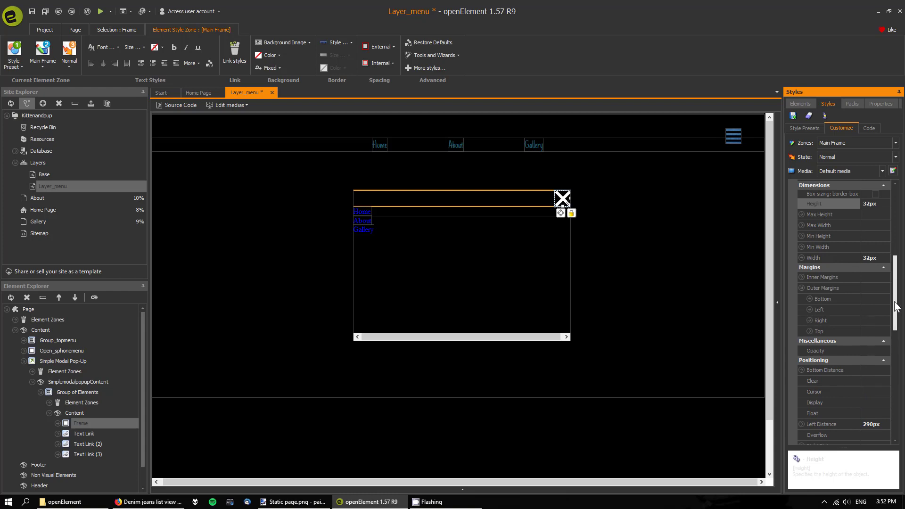
{"action": "scroll", "coordinate": [881, 340], "scroll_direction": "down", "scroll_amount": 3}
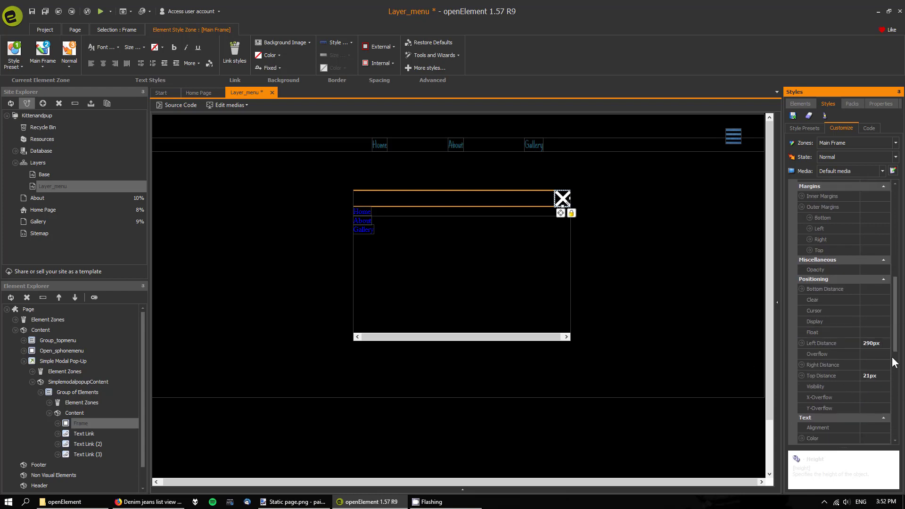
{"action": "left_click", "coordinate": [877, 340]}
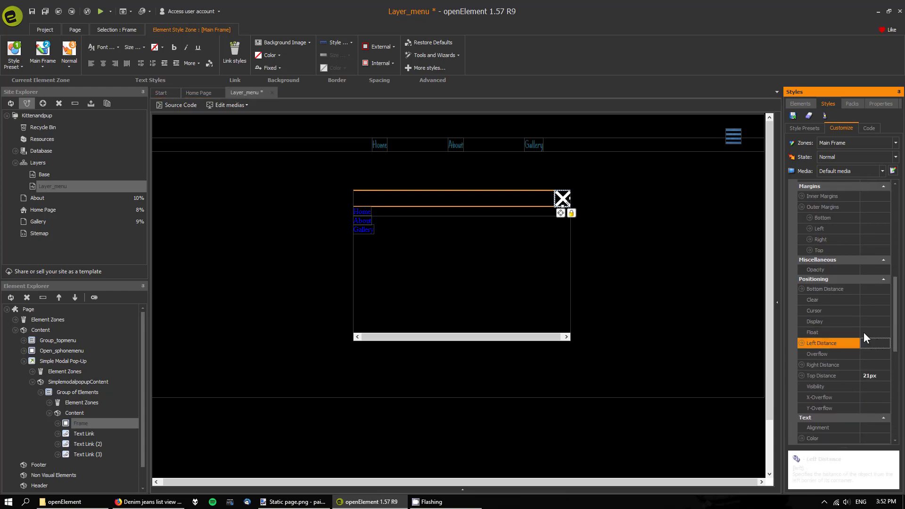
{"action": "left_click", "coordinate": [878, 376]}
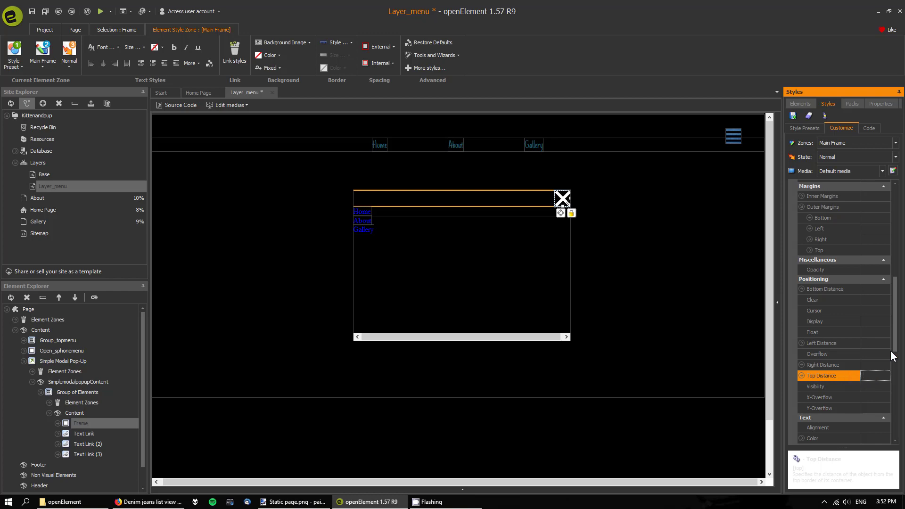
Step: Set the close icon frame's outer margins to 50px on the right and 30px on top
{"action": "scroll", "coordinate": [873, 318], "scroll_direction": "up", "scroll_amount": 5}
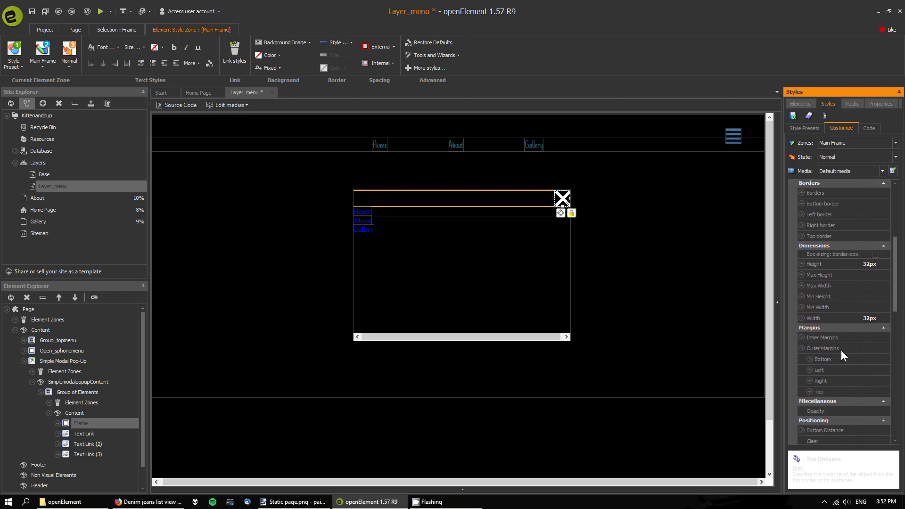
{"action": "left_click", "coordinate": [862, 349]}
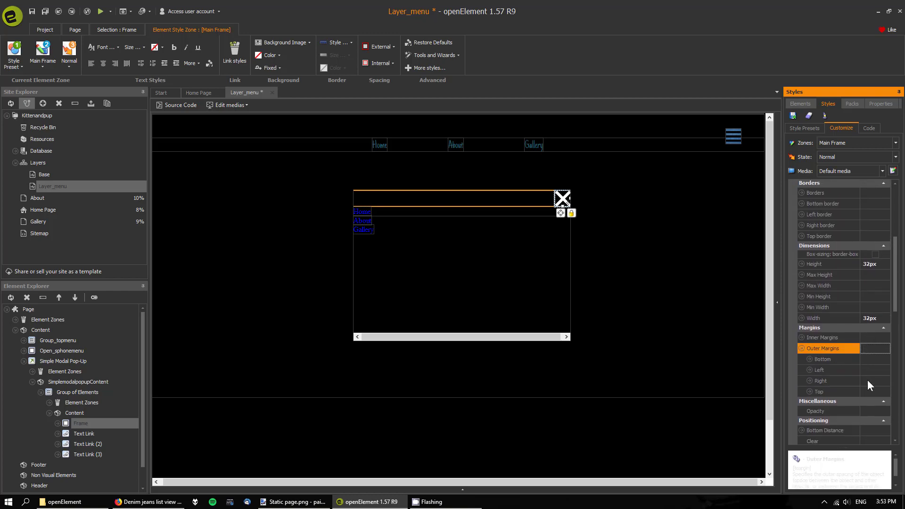
{"action": "left_click", "coordinate": [867, 382]}
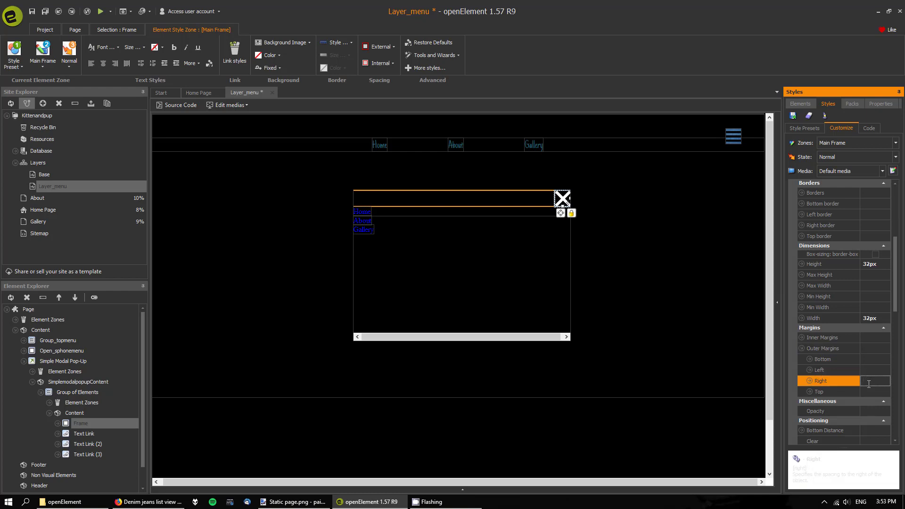
{"action": "type", "text": "50px"}
{"action": "key", "text": "Return"}
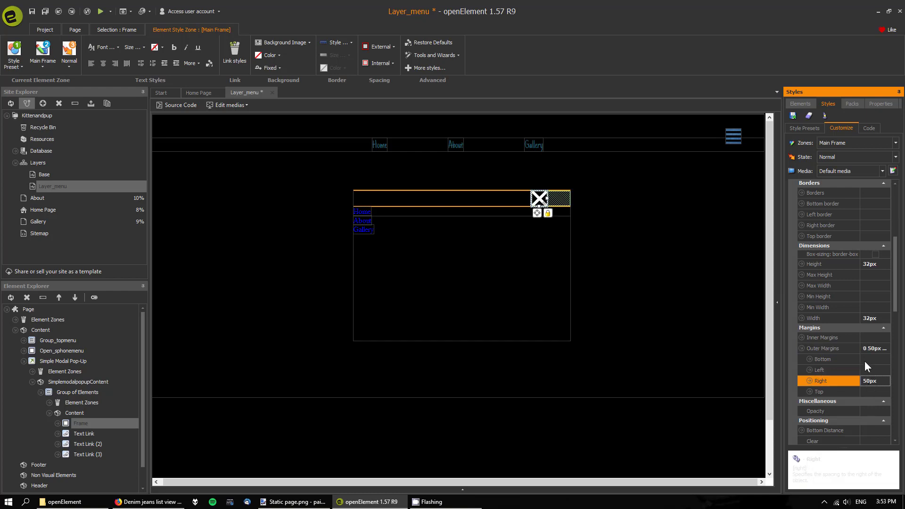
{"action": "left_click", "coordinate": [867, 391]}
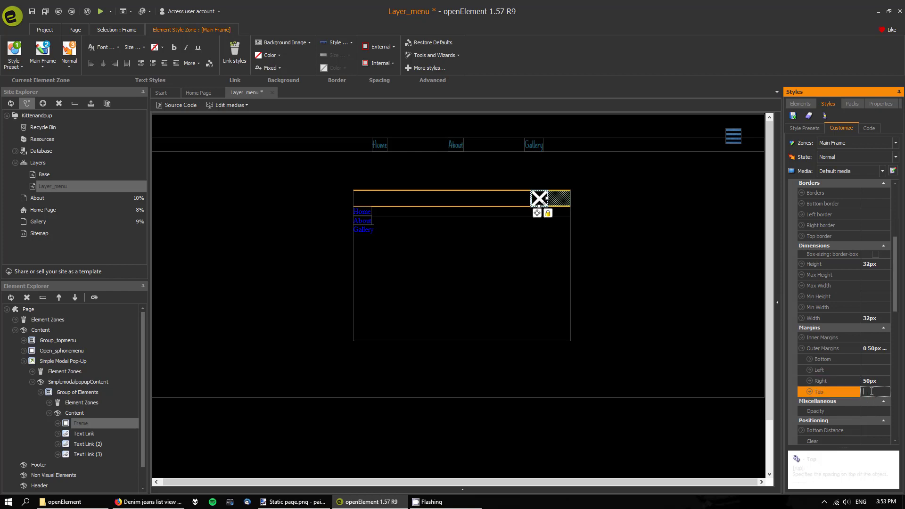
{"action": "type", "text": "30px"}
{"action": "key", "text": "Return"}
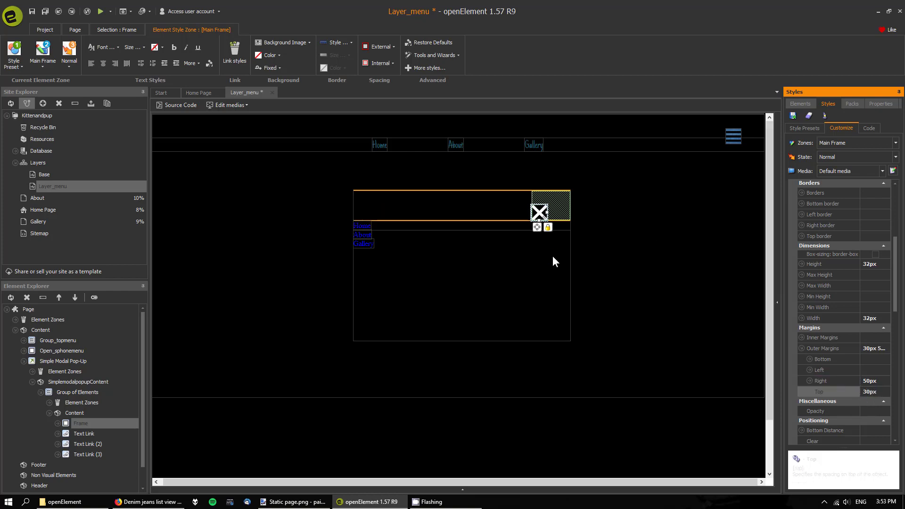
{"action": "left_click", "coordinate": [552, 255]}
Step: Center-align the Home, About and Gallery text links together inside the pop-up group
{"action": "left_click", "coordinate": [363, 226]}
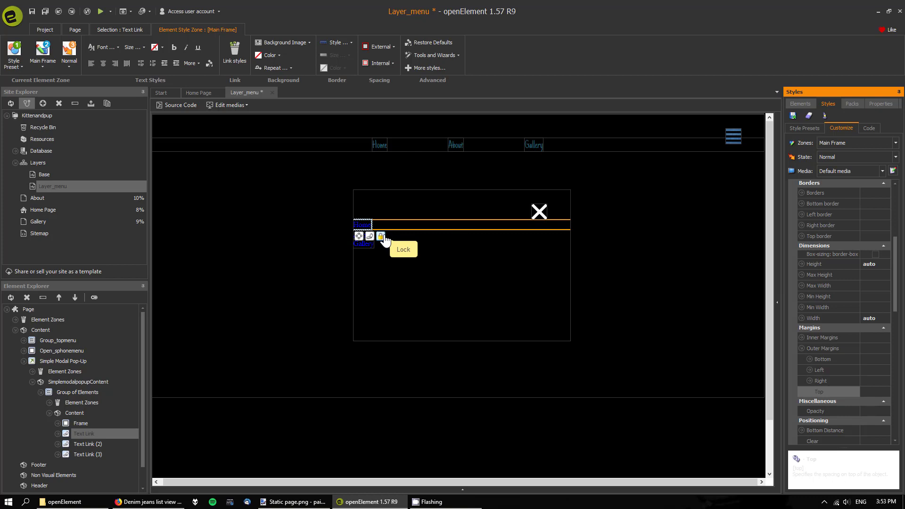
{"action": "left_click", "coordinate": [371, 246]}
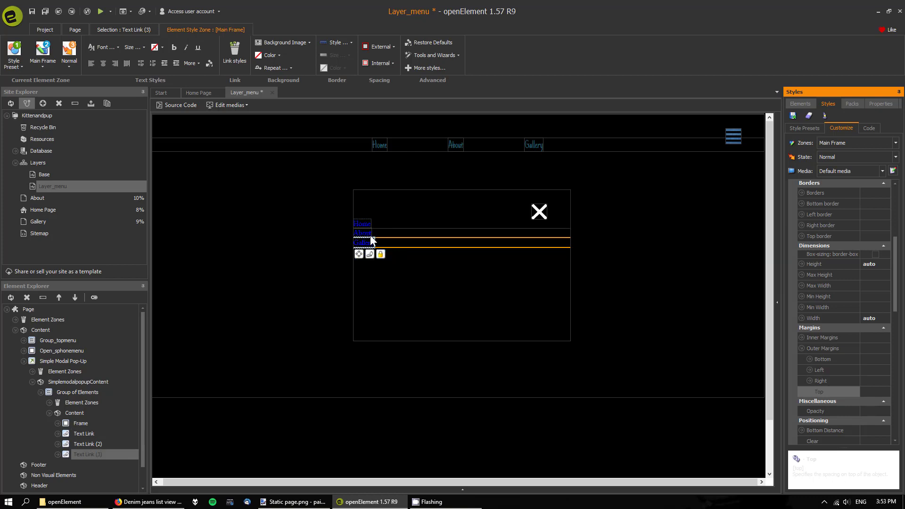
{"action": "left_click", "coordinate": [369, 234], "text": "ctrl"}
{"action": "left_click", "coordinate": [366, 224], "text": "ctrl"}
{"action": "right_click", "coordinate": [366, 224]}
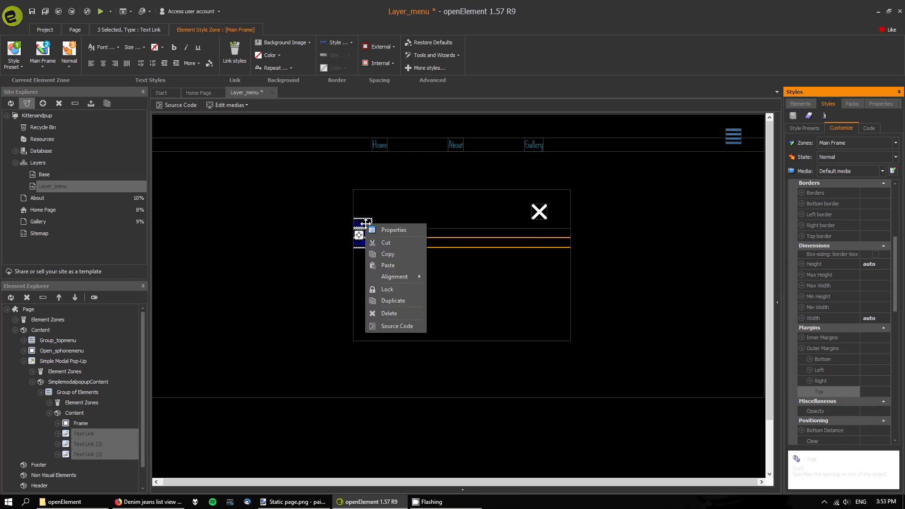
{"action": "mouse_move", "coordinate": [394, 277]}
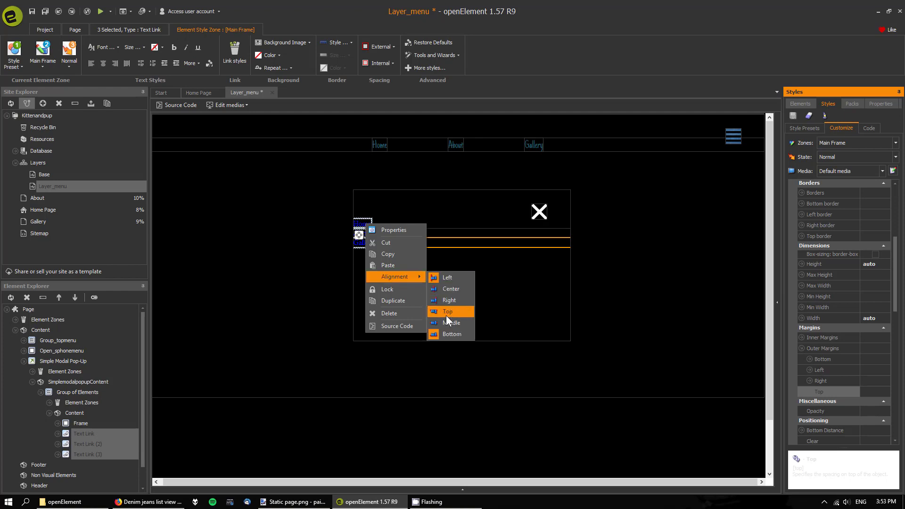
{"action": "left_click", "coordinate": [450, 289]}
{"action": "left_click", "coordinate": [518, 228]}
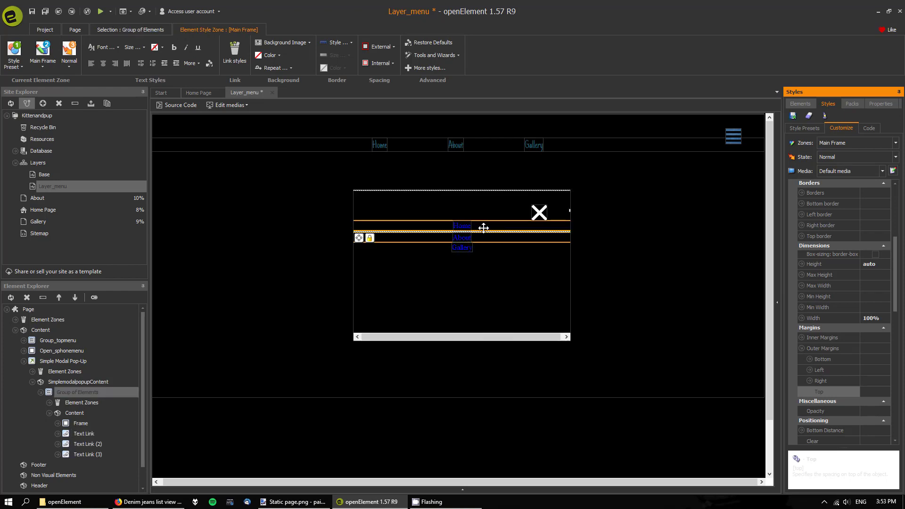
Step: Set the text color of the three pop-up links to dark teal from the default palette
{"action": "left_click", "coordinate": [467, 227]}
{"action": "left_click", "coordinate": [460, 242], "text": "ctrl"}
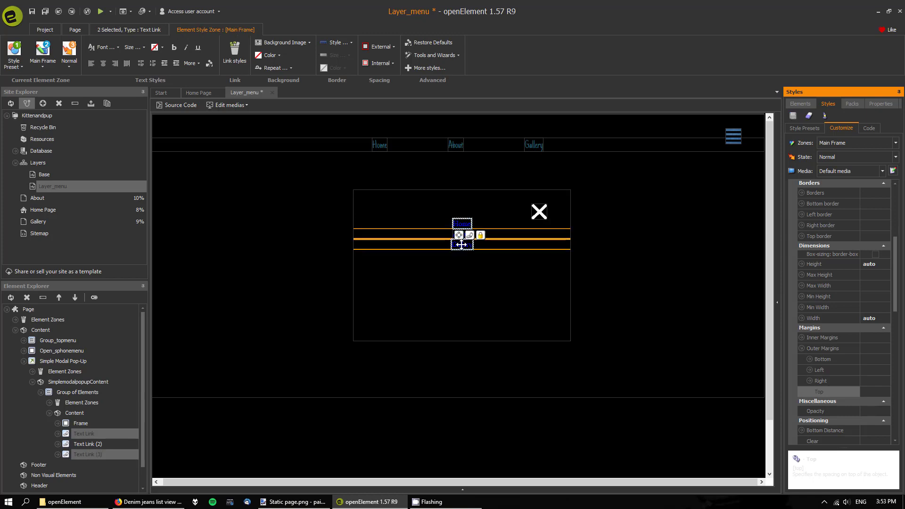
{"action": "left_click", "coordinate": [453, 237], "text": "ctrl"}
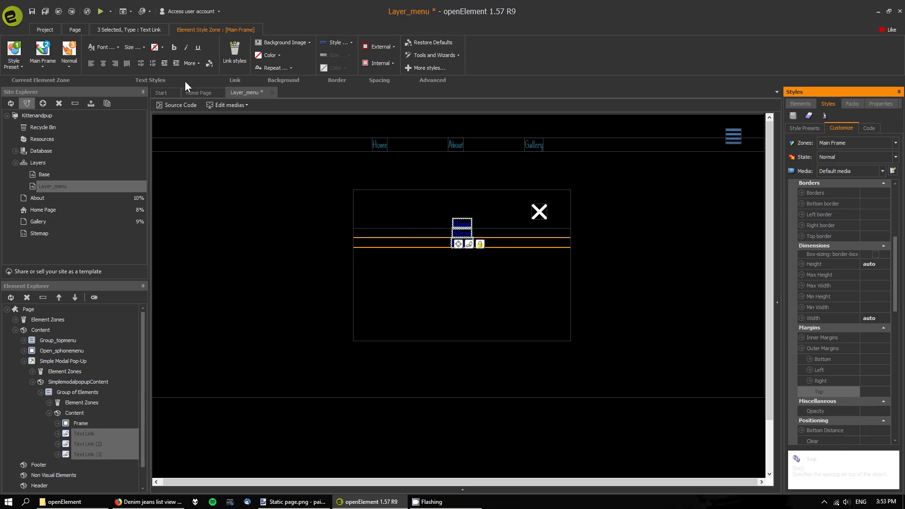
{"action": "left_click", "coordinate": [162, 47]}
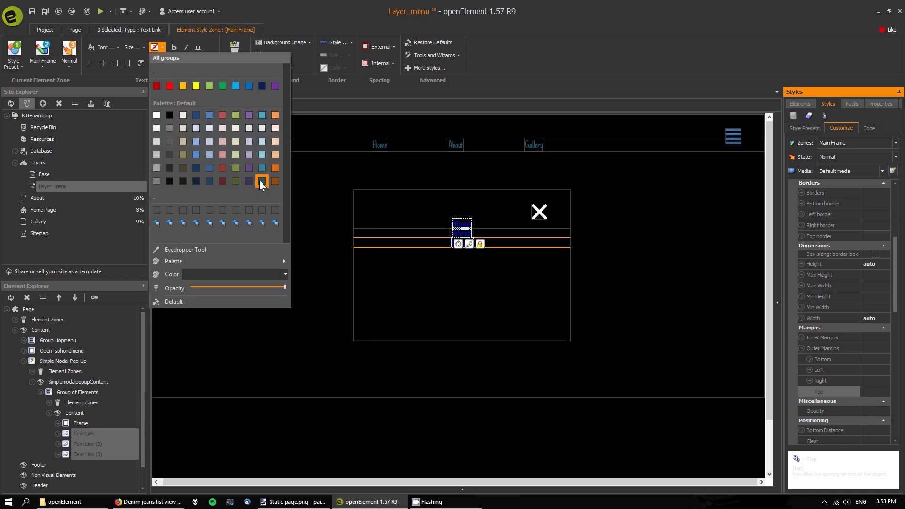
{"action": "left_click", "coordinate": [264, 171]}
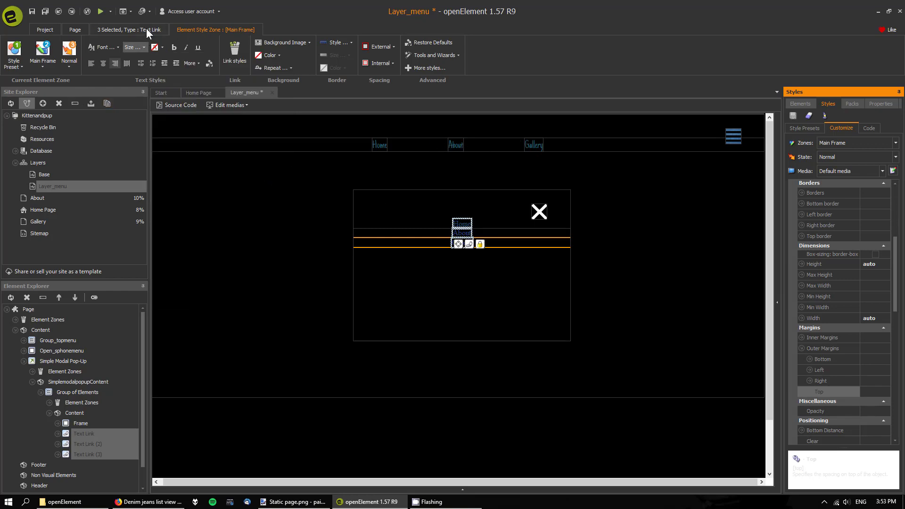
Step: Set the font of the three selected pop-up text links to Just Another Hand Regular
{"action": "left_click", "coordinate": [117, 44]}
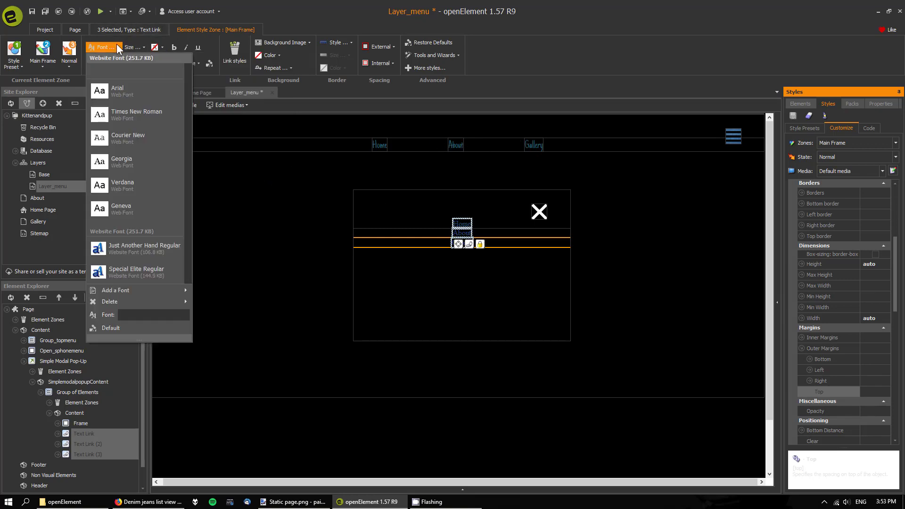
{"action": "left_click", "coordinate": [148, 276]}
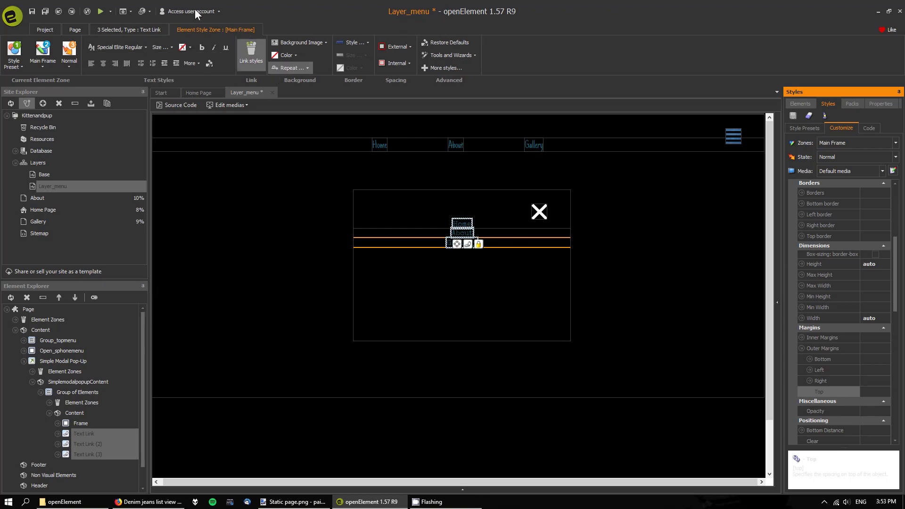
{"action": "left_click", "coordinate": [144, 47]}
{"action": "left_click", "coordinate": [131, 246]}
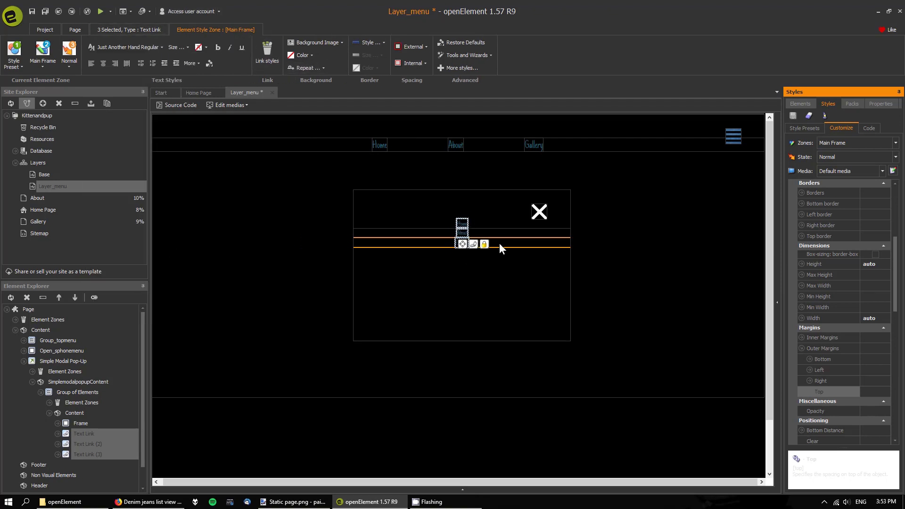
Step: Set the font size of the three selected pop-up text links to 24px
{"action": "left_click_drag", "start_coordinate": [894, 283], "coordinate": [904, 375]}
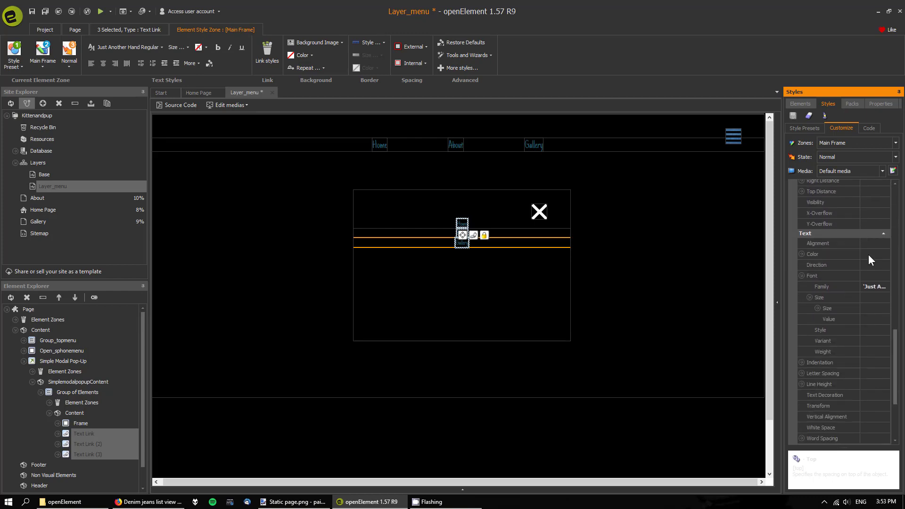
{"action": "left_click", "coordinate": [867, 309]}
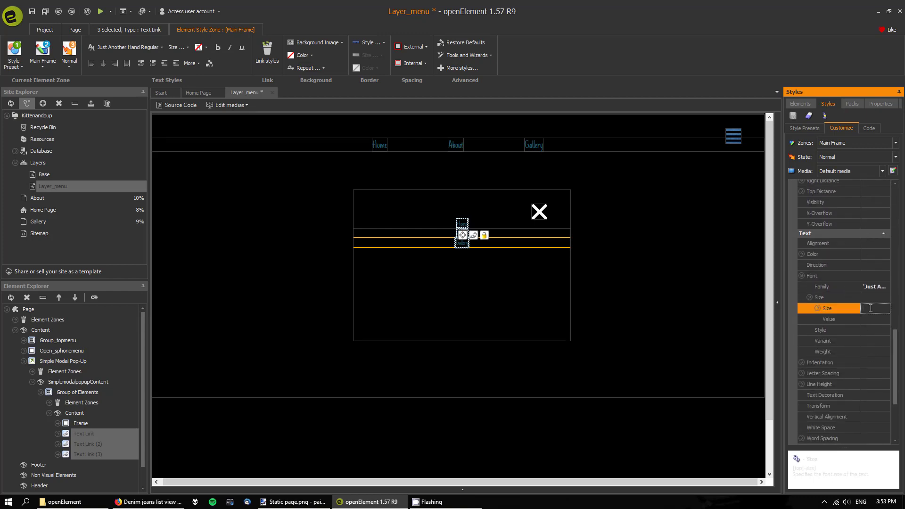
{"action": "left_click", "coordinate": [870, 299]}
{"action": "left_click", "coordinate": [871, 309]}
{"action": "type", "text": "24px"}
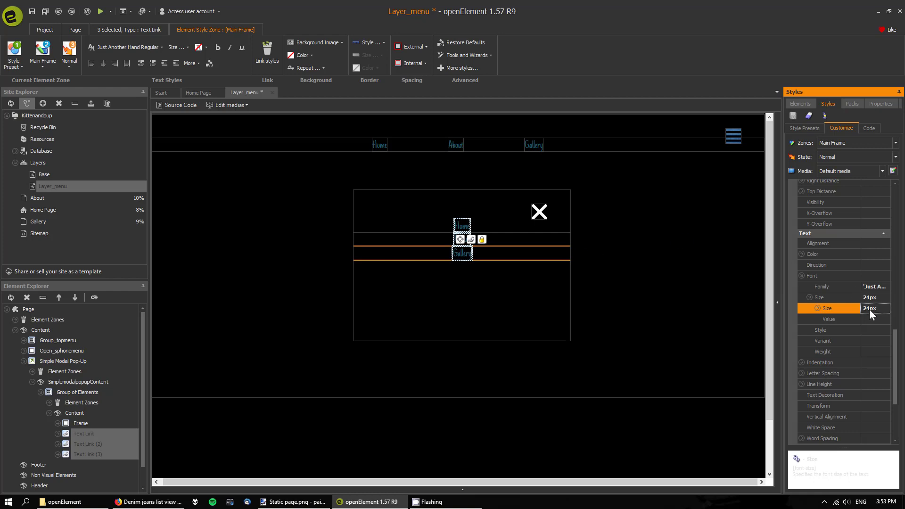
Step: Give the three selected pop-up text links outer margins of 20px at the top and 20px at the bottom
{"action": "left_click_drag", "start_coordinate": [895, 351], "coordinate": [898, 333]}
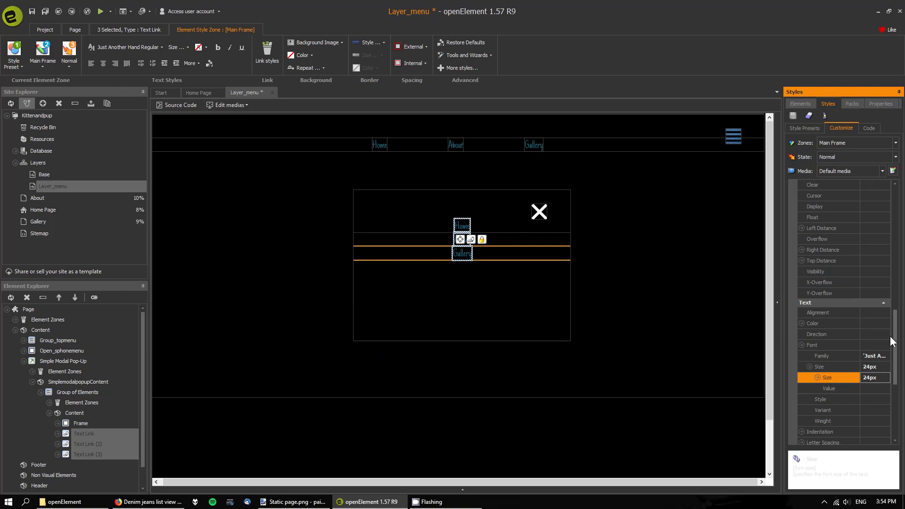
{"action": "left_click_drag", "start_coordinate": [894, 325], "coordinate": [900, 267]}
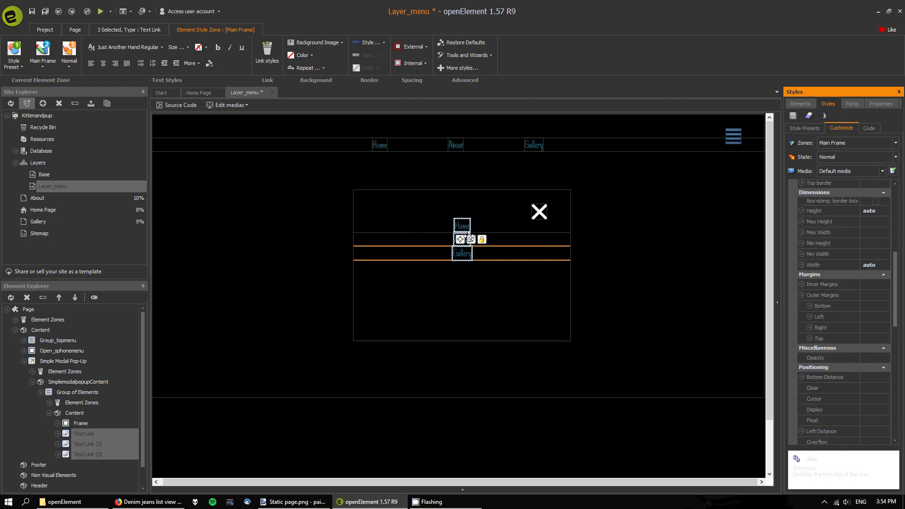
{"action": "left_click", "coordinate": [874, 337]}
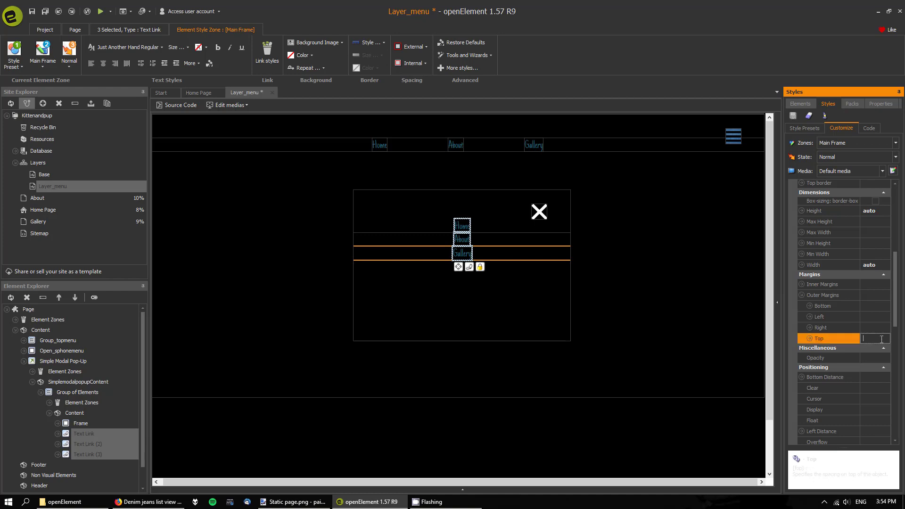
{"action": "type", "text": "20px"}
{"action": "key", "text": "Return"}
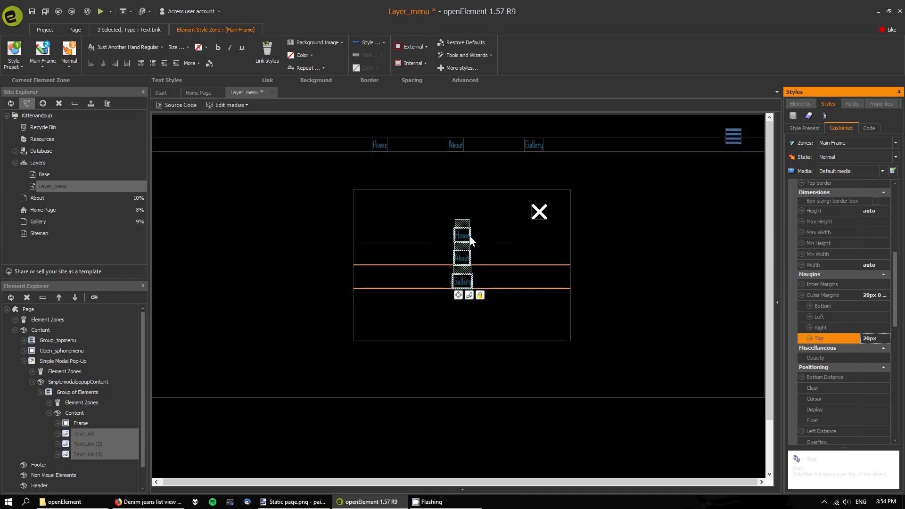
{"action": "left_click", "coordinate": [864, 308]}
{"action": "type", "text": "20px"}
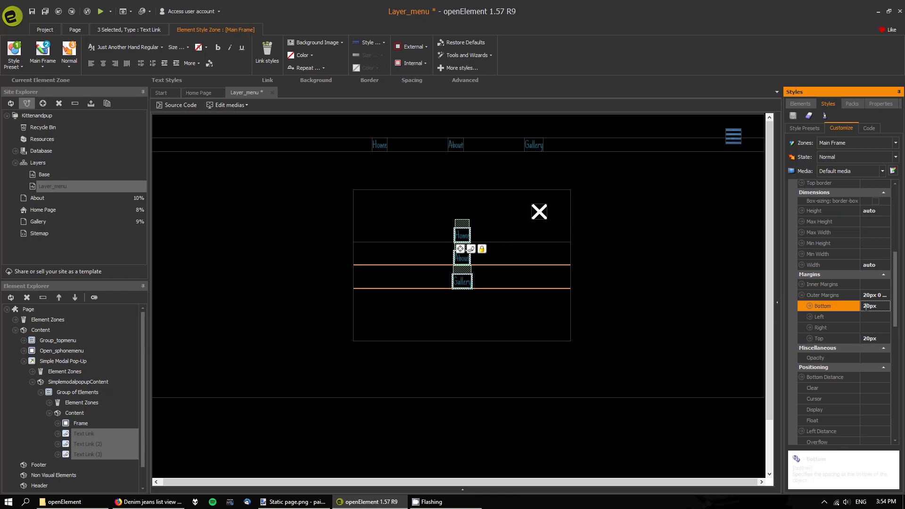
{"action": "key", "text": "Return"}
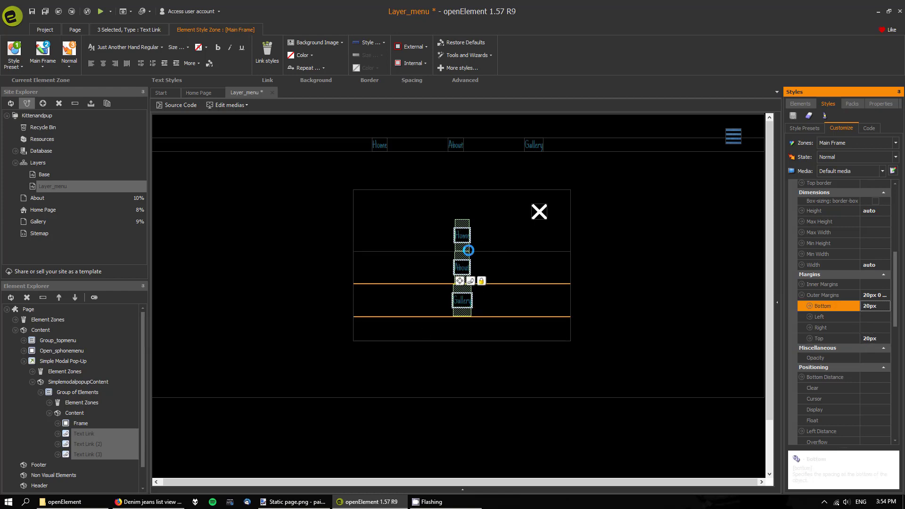
Step: Set the top outer margin of only the pop-up's Home text link to 50px
{"action": "left_click", "coordinate": [475, 234]}
{"action": "left_click", "coordinate": [466, 238]}
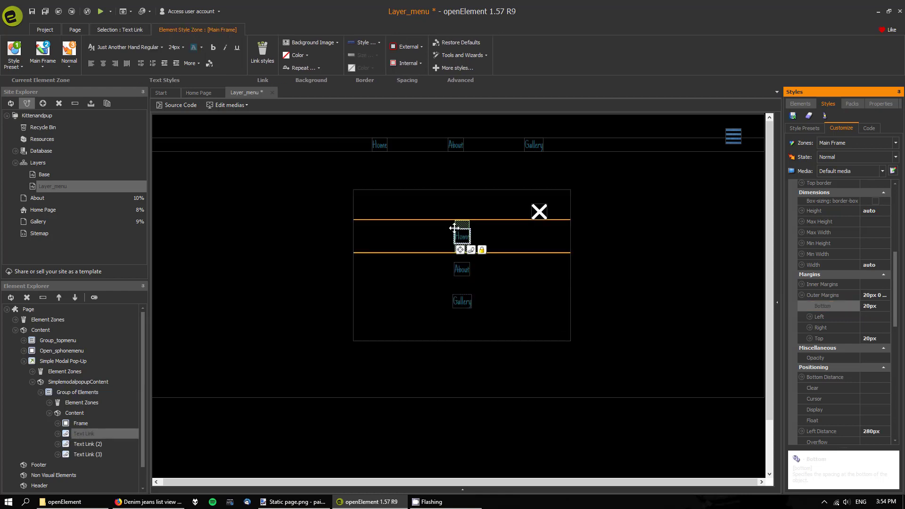
{"action": "left_click", "coordinate": [837, 337]}
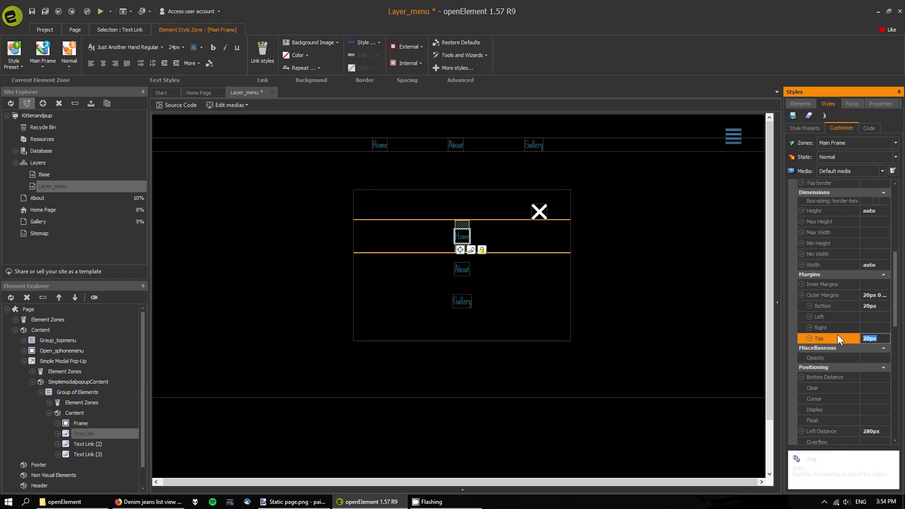
{"action": "type", "text": "50px"}
{"action": "key", "text": "Return"}
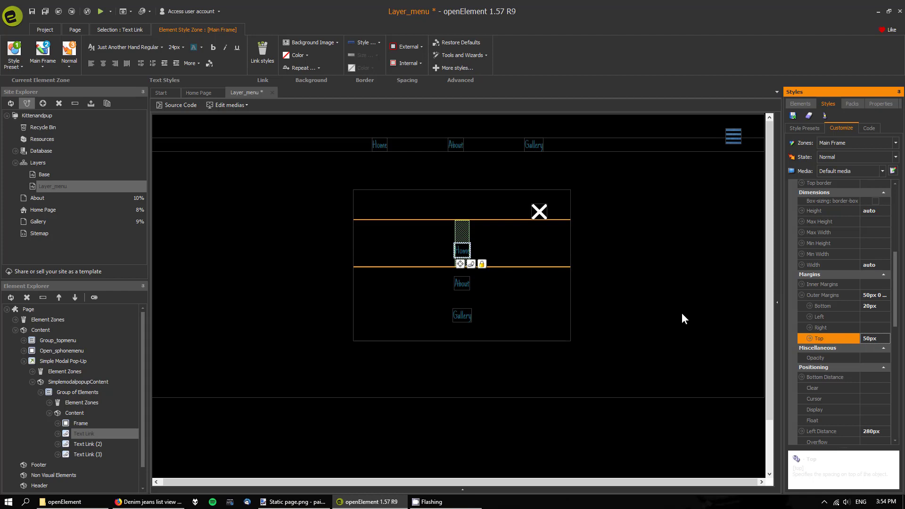
Step: Link the pop-up's Home text link to the site's Home Page (index)
{"action": "left_click", "coordinate": [529, 250]}
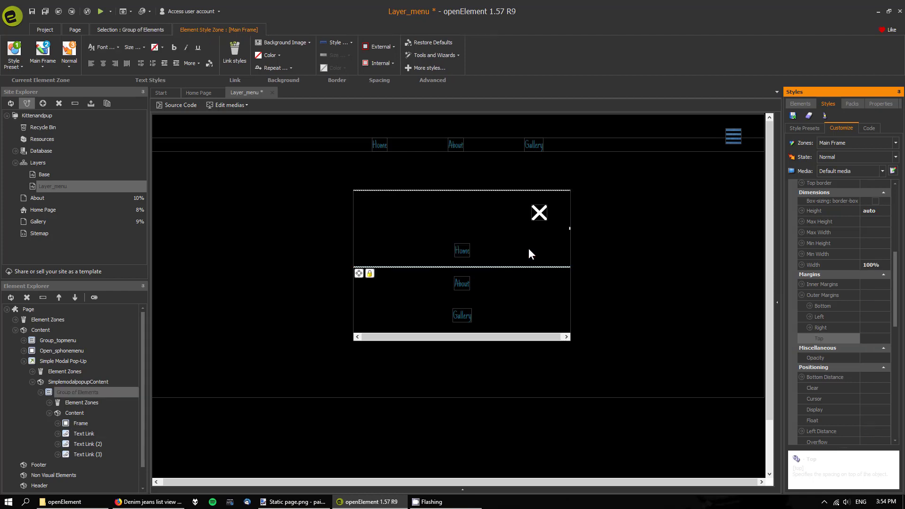
{"action": "left_click", "coordinate": [519, 296]}
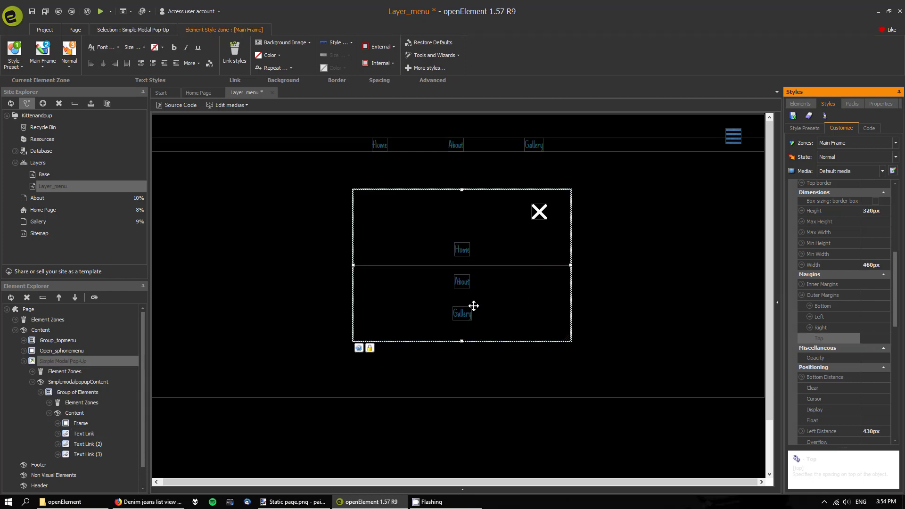
{"action": "left_click", "coordinate": [458, 252]}
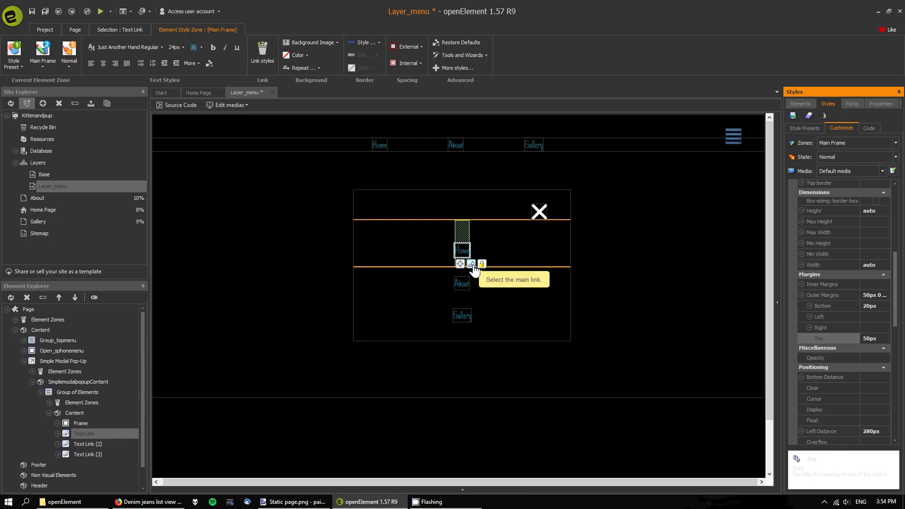
{"action": "left_click", "coordinate": [472, 266]}
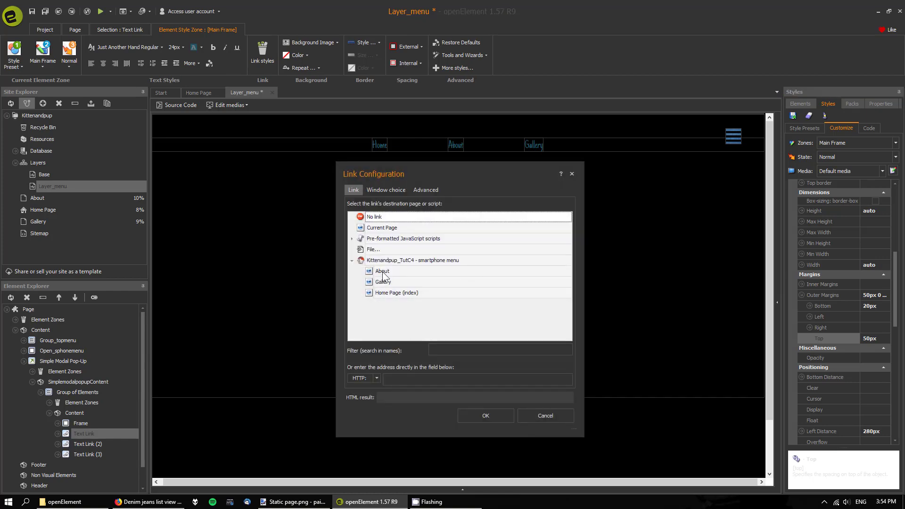
{"action": "left_click", "coordinate": [389, 294]}
{"action": "left_click", "coordinate": [481, 415]}
Step: Link the pop-up's About text link to the site's About page
{"action": "left_click", "coordinate": [460, 283]}
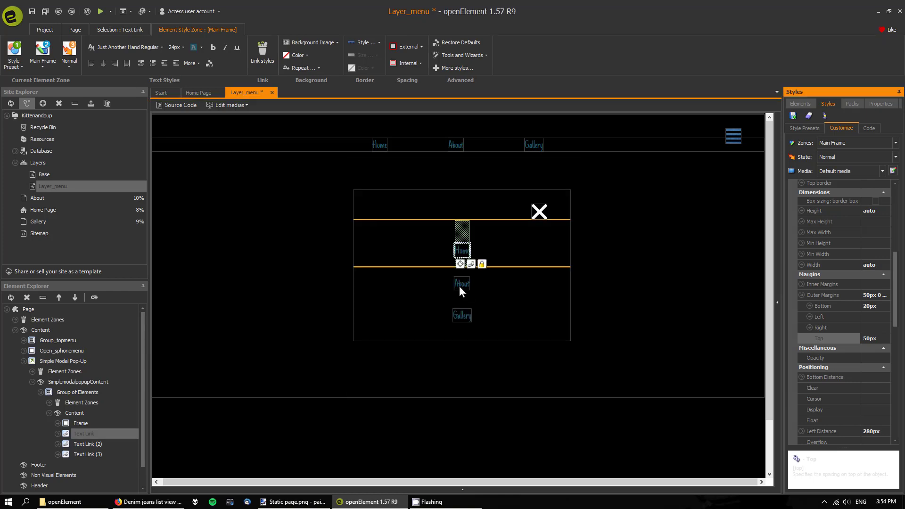
{"action": "left_click", "coordinate": [471, 297]}
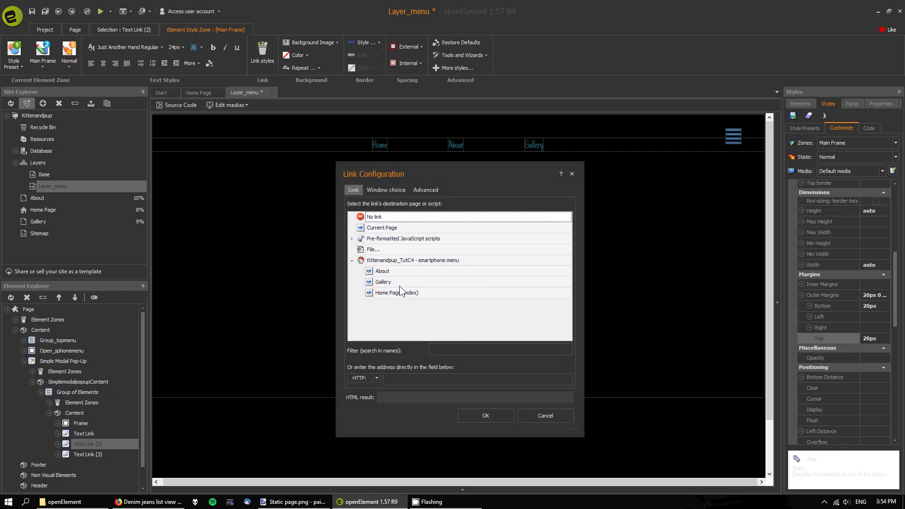
{"action": "left_click", "coordinate": [383, 270]}
{"action": "left_click", "coordinate": [476, 416]}
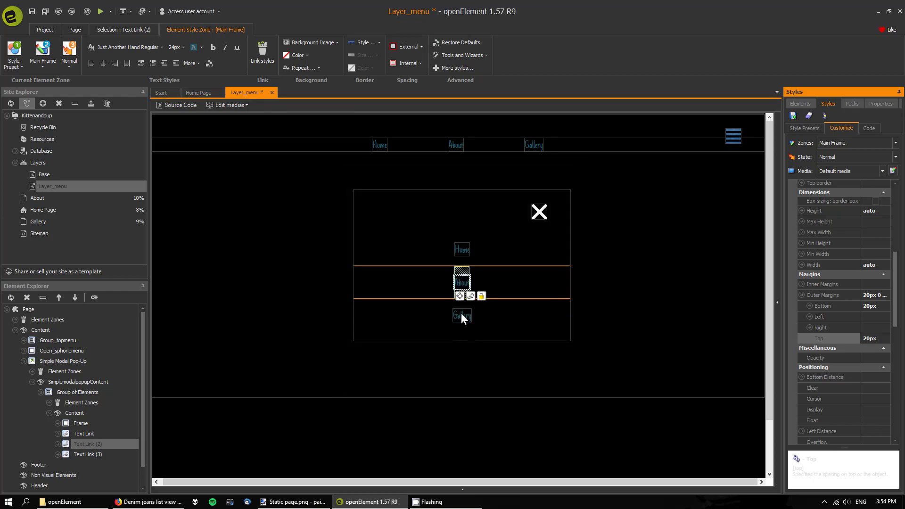
Step: Link the pop-up's Gallery text link to the site's Gallery page
{"action": "left_click", "coordinate": [460, 312]}
{"action": "left_click", "coordinate": [469, 329]}
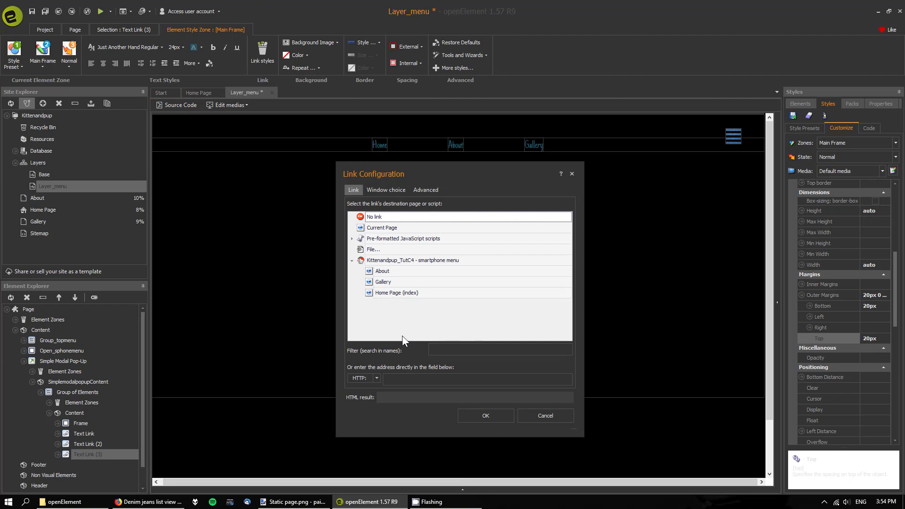
{"action": "left_click", "coordinate": [389, 282]}
{"action": "left_click", "coordinate": [476, 415]}
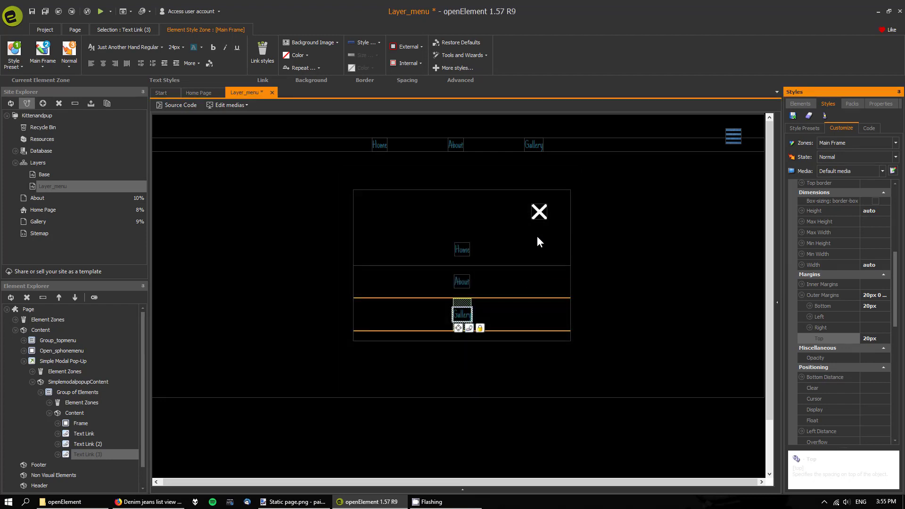
Step: Rename the close icon's frame element as Close_sphonemenu
{"action": "left_click", "coordinate": [540, 215]}
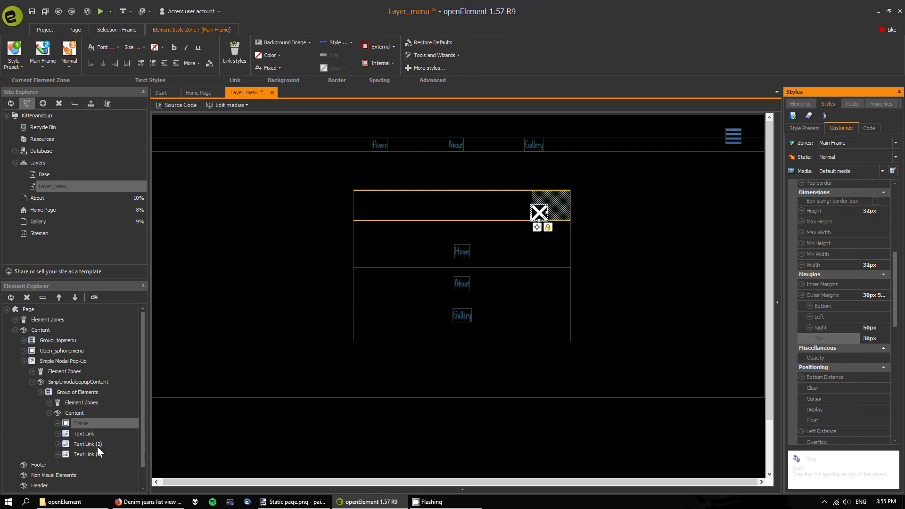
{"action": "left_click", "coordinate": [43, 301]}
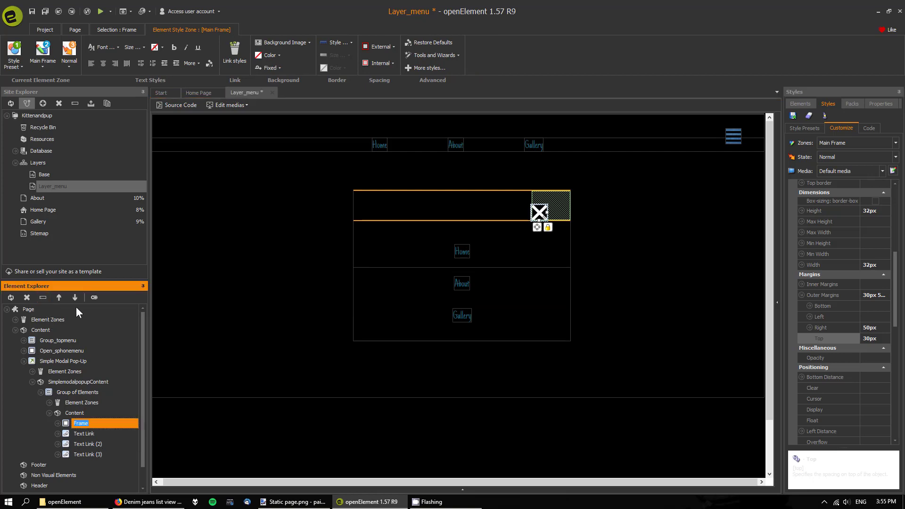
{"action": "type", "text": "Close_"}
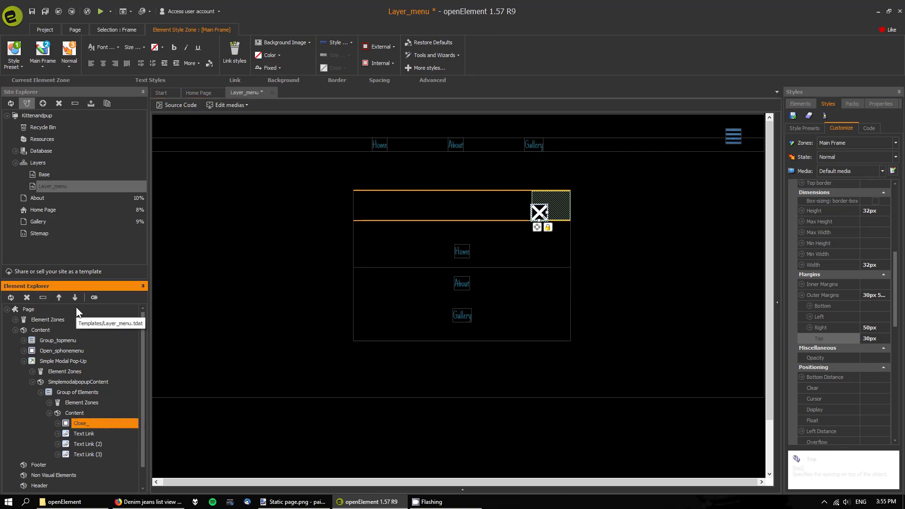
{"action": "type", "text": "sphonemenu"}
{"action": "left_click", "coordinate": [84, 434]}
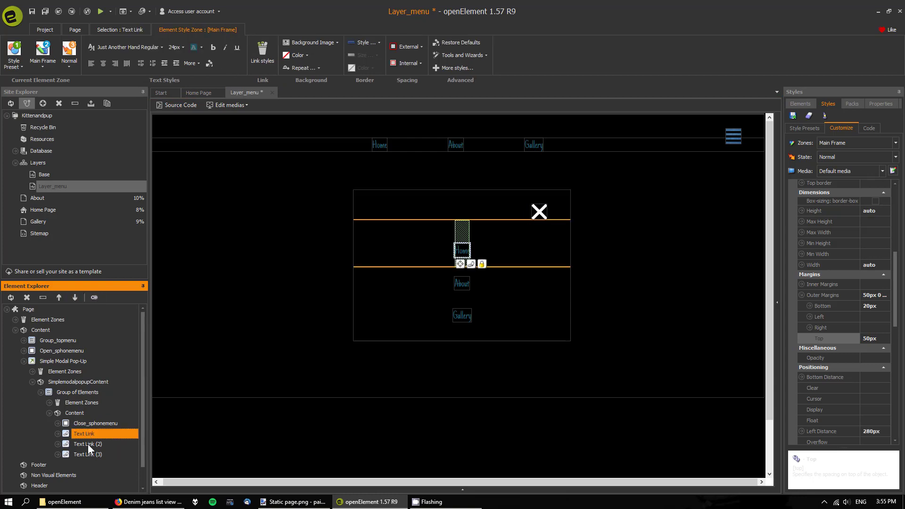
{"action": "left_click", "coordinate": [91, 424]}
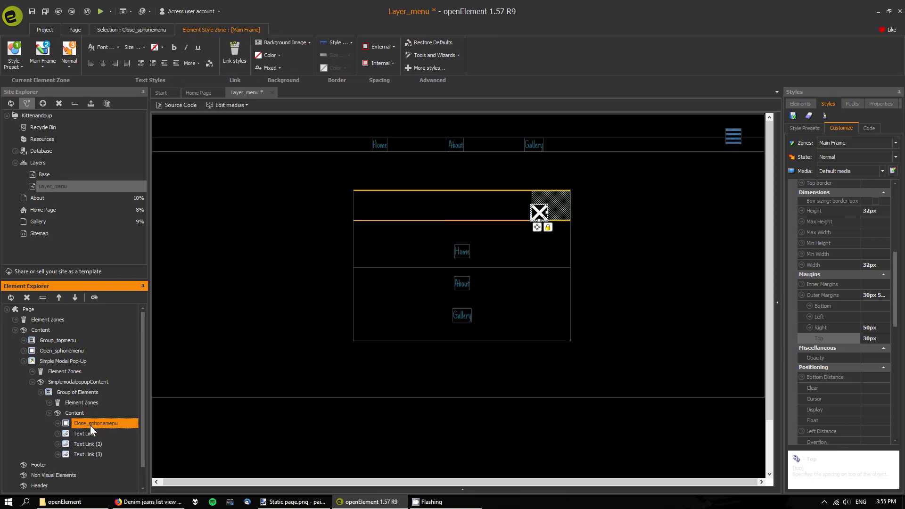
Step: Collapse the pop-up's content in the element tree and set the Simple Modal Pop-Up's Main Opening Trigger to Open_sphonemenu
{"action": "left_click", "coordinate": [51, 413]}
{"action": "left_click", "coordinate": [41, 392]}
{"action": "left_click", "coordinate": [33, 381]}
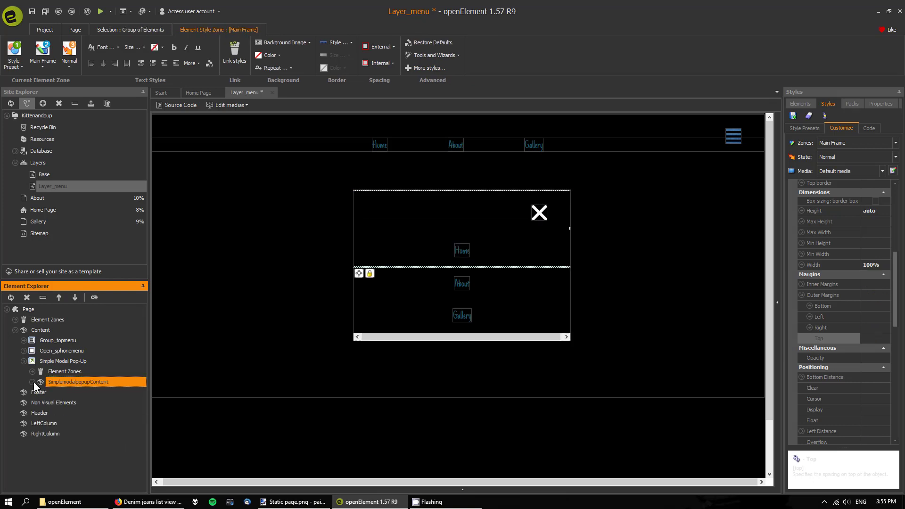
{"action": "left_click", "coordinate": [53, 361]}
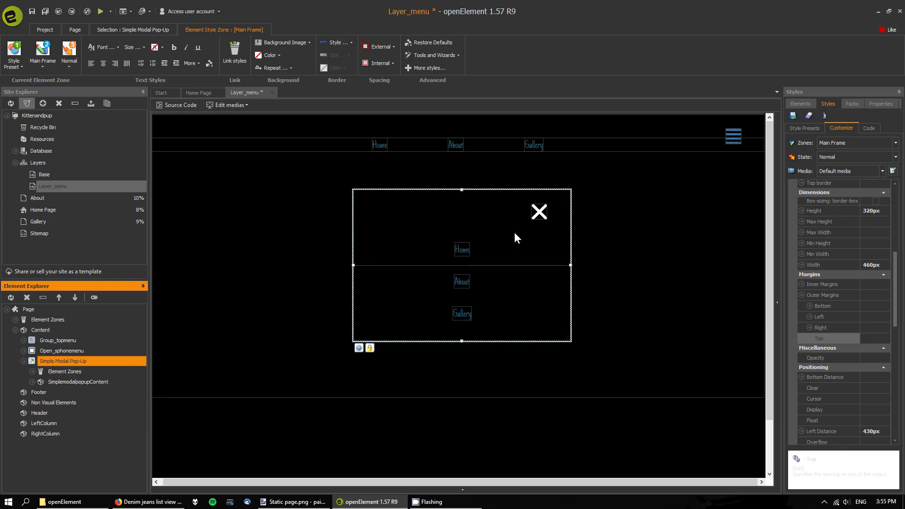
{"action": "left_click", "coordinate": [880, 103]}
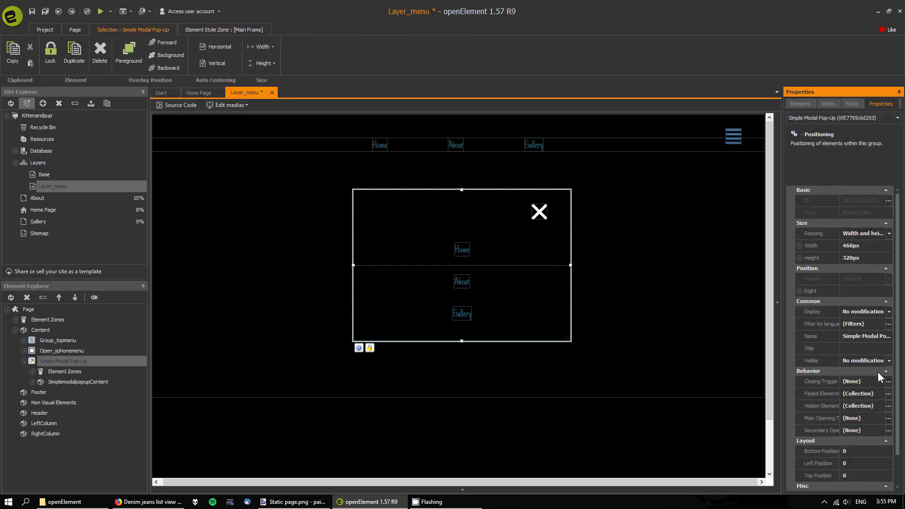
{"action": "left_click", "coordinate": [887, 418]}
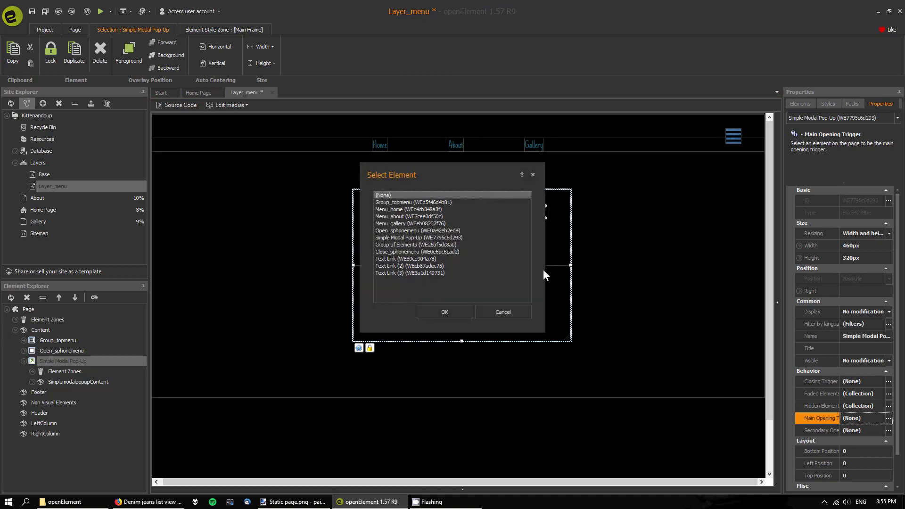
{"action": "left_click", "coordinate": [408, 230]}
{"action": "left_click", "coordinate": [454, 315]}
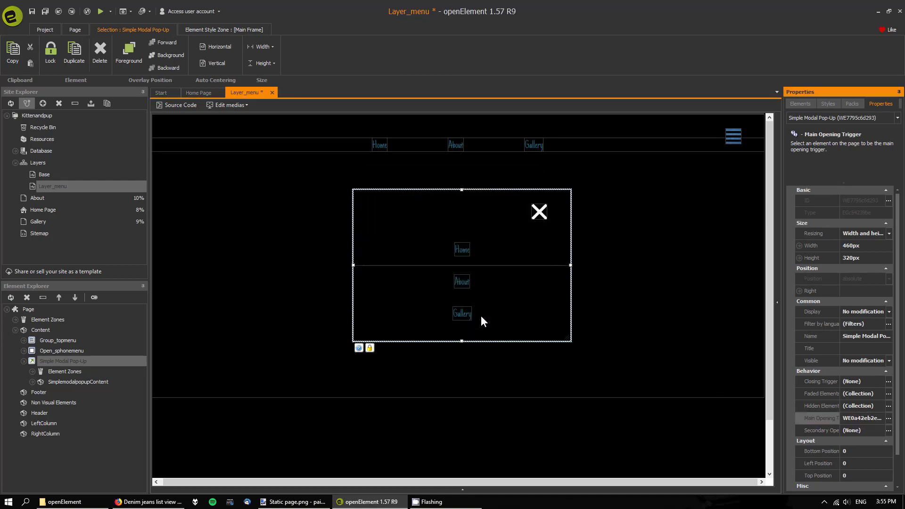
Step: Set the Simple Modal Pop-Up's Closing Trigger to Close_sphonemenu
{"action": "left_click", "coordinate": [888, 381]}
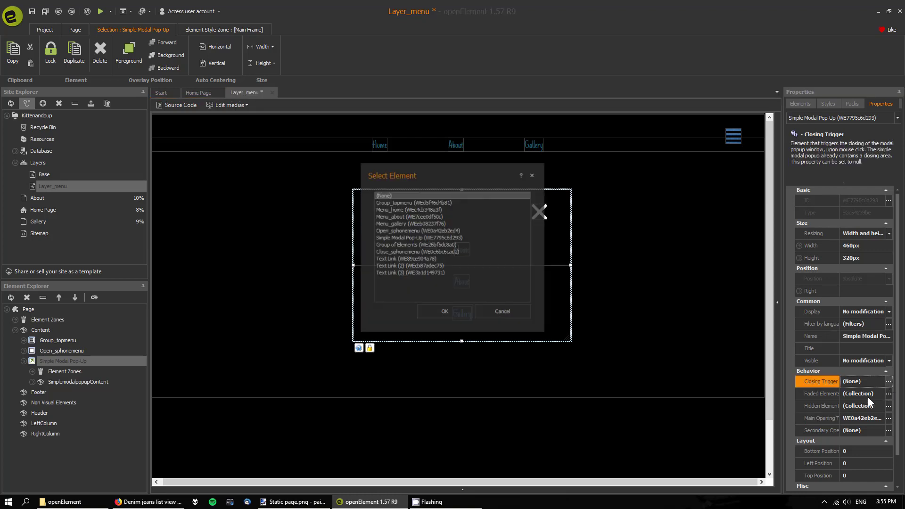
{"action": "left_click", "coordinate": [415, 252]}
{"action": "left_click", "coordinate": [463, 311]}
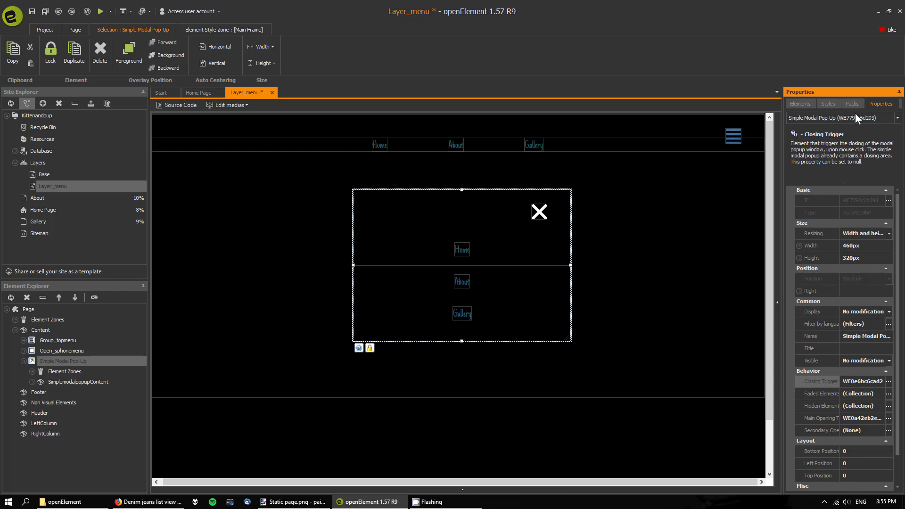
Step: Set the Simple Modal Pop-Up's style width to 100% and its height to auto
{"action": "left_click", "coordinate": [828, 104]}
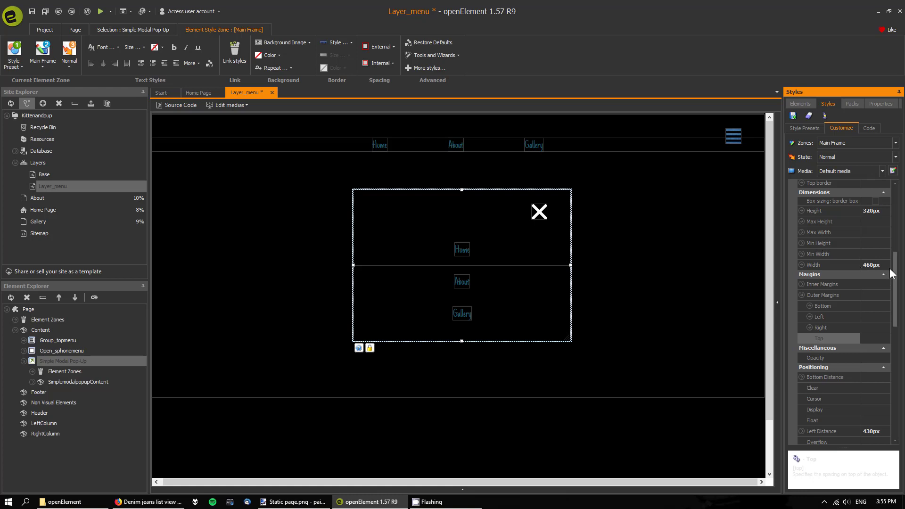
{"action": "left_click", "coordinate": [820, 265]}
{"action": "type", "text": "100%"}
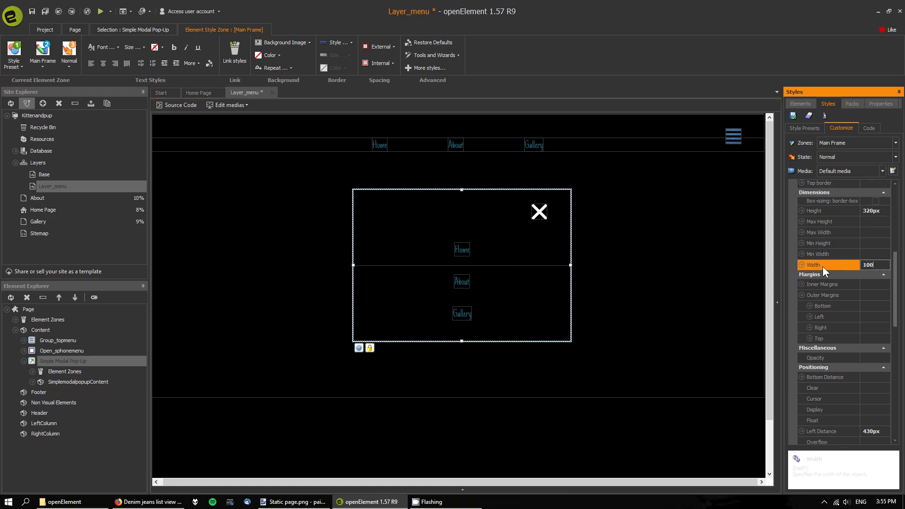
{"action": "key", "text": "Return"}
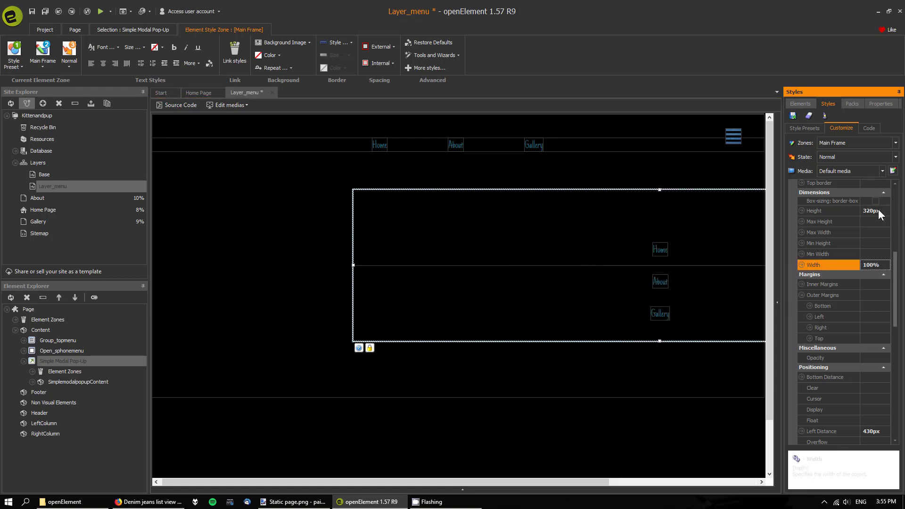
{"action": "left_click", "coordinate": [836, 211]}
{"action": "type", "text": "auto"}
{"action": "key", "text": "Return"}
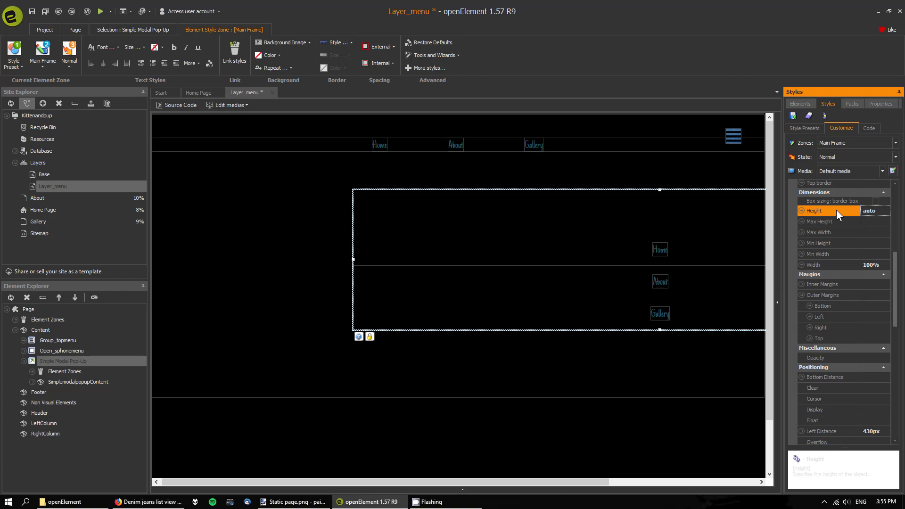
Step: Center the Simple Modal Pop-Up horizontally on the layer
{"action": "left_click", "coordinate": [547, 208]}
{"action": "right_click", "coordinate": [546, 208]}
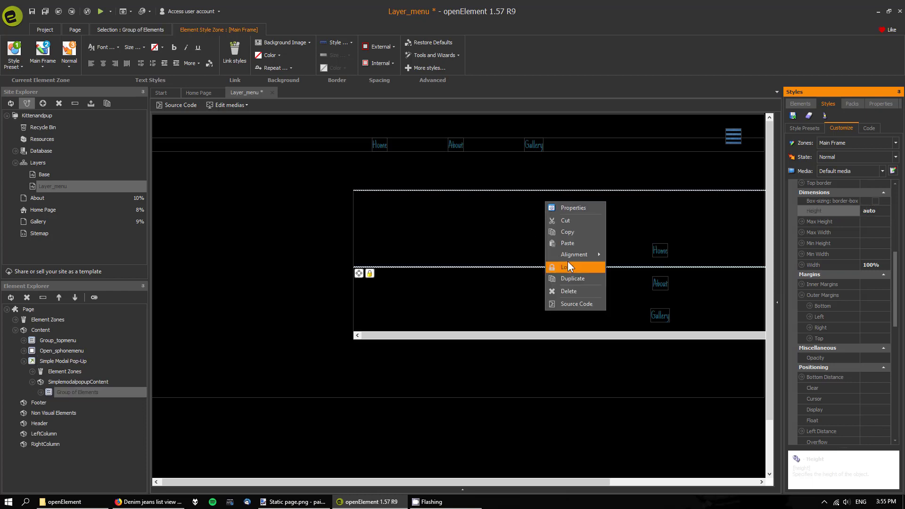
{"action": "left_click", "coordinate": [59, 361]}
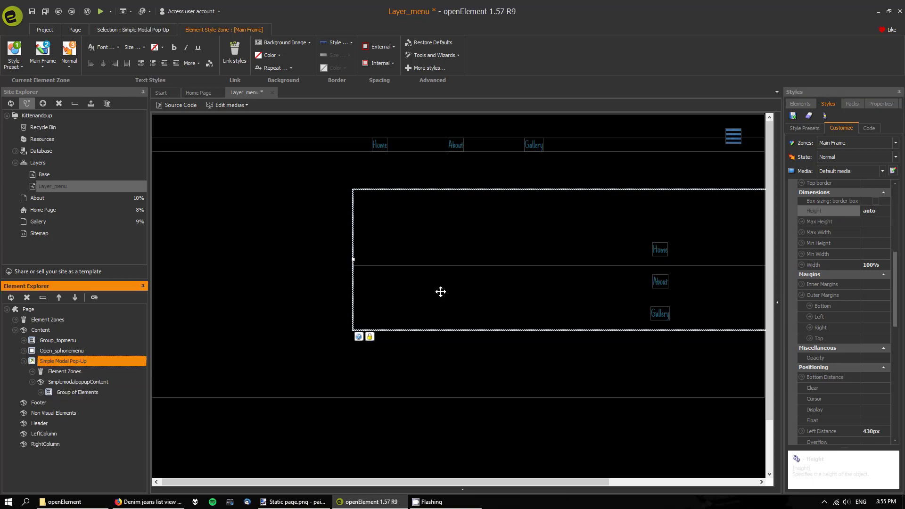
{"action": "right_click", "coordinate": [352, 238]}
{"action": "mouse_move", "coordinate": [373, 297]}
{"action": "left_click", "coordinate": [440, 295]}
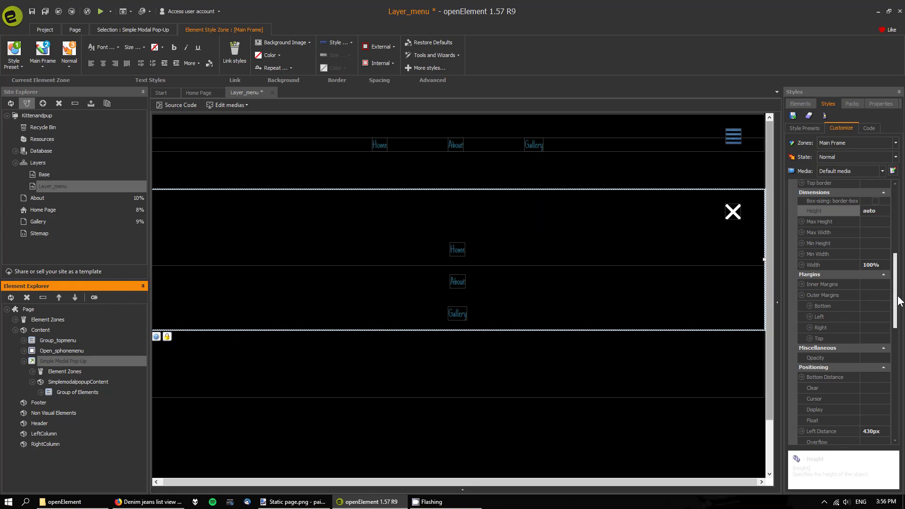
Step: Clear the Simple Modal Pop-Up's Left Distance and Top Distance style values and save the layer
{"action": "scroll", "coordinate": [896, 295], "scroll_direction": "down", "scroll_amount": 4}
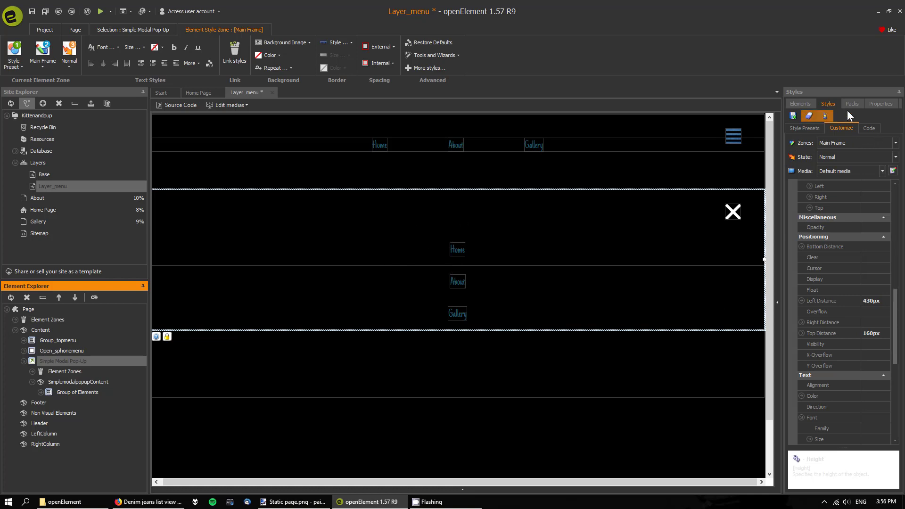
{"action": "left_click", "coordinate": [872, 105]}
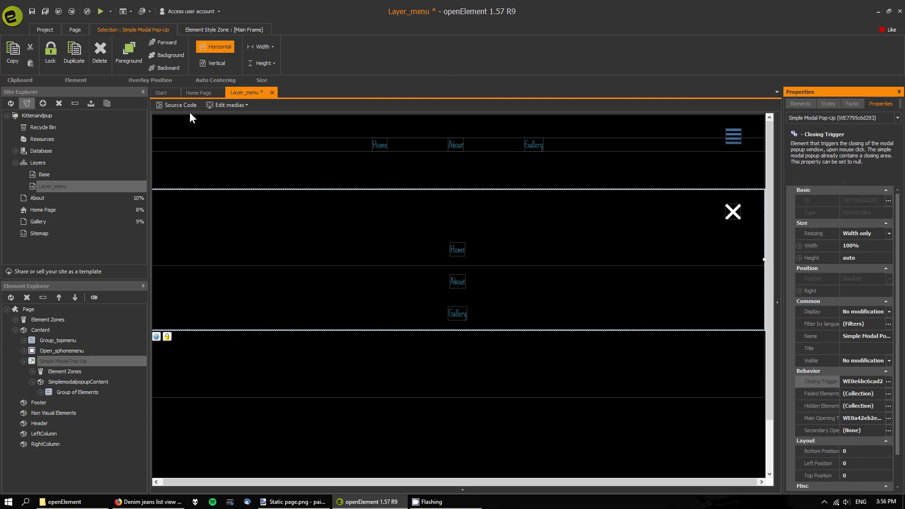
{"action": "left_click", "coordinate": [820, 107]}
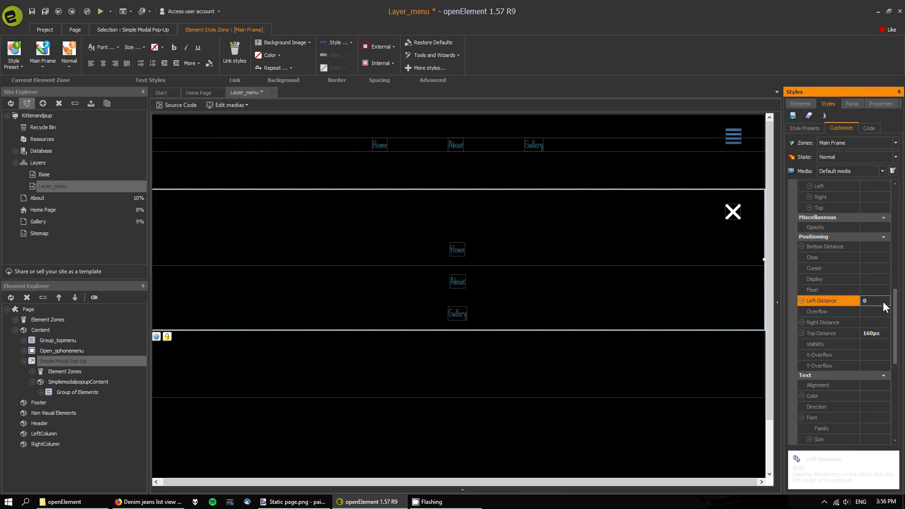
{"action": "key", "text": "BackSpace"}
{"action": "left_click", "coordinate": [877, 333]}
{"action": "key", "text": "BackSpace"}
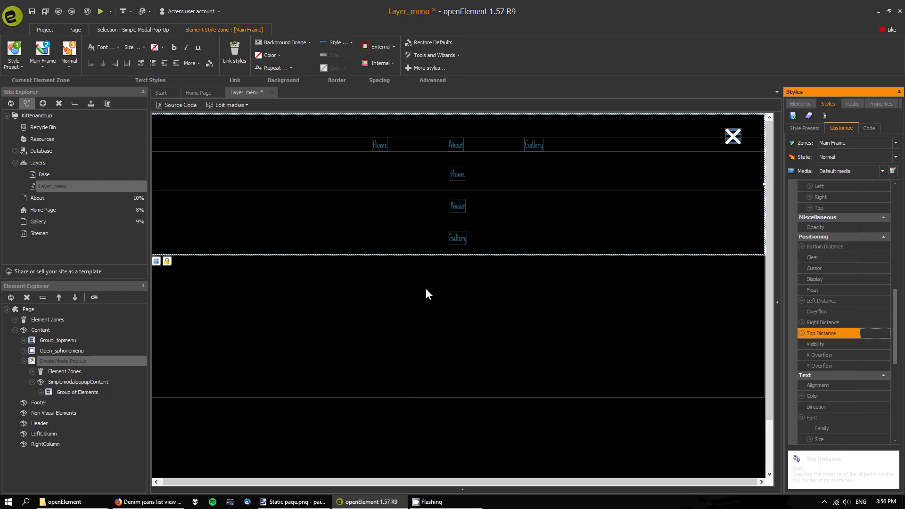
{"action": "left_click", "coordinate": [45, 11]}
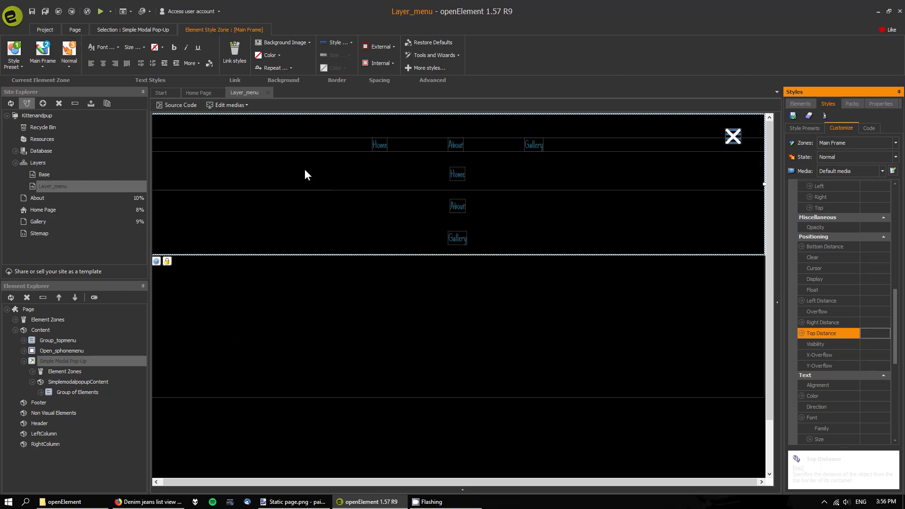
Step: Preview the menu layer in the browser, follow its inline Home link, and return to openElement
{"action": "left_click", "coordinate": [100, 11]}
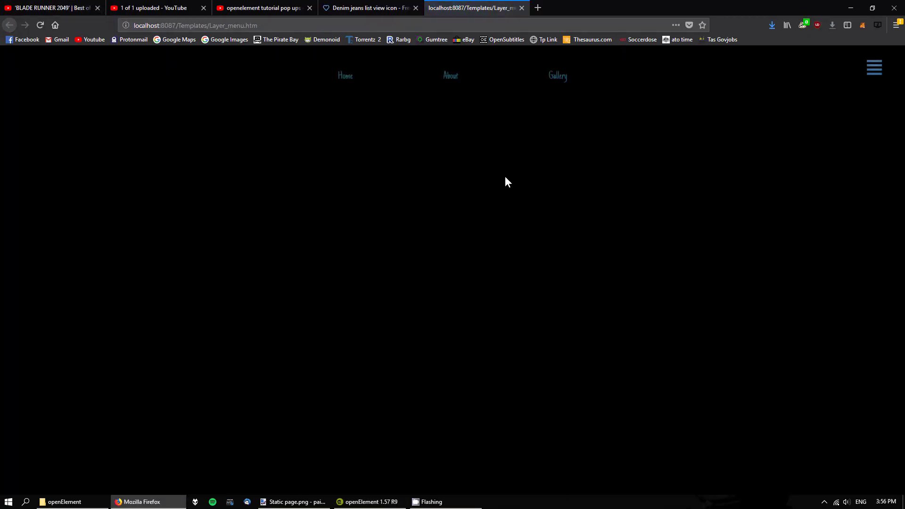
{"action": "left_click", "coordinate": [346, 80]}
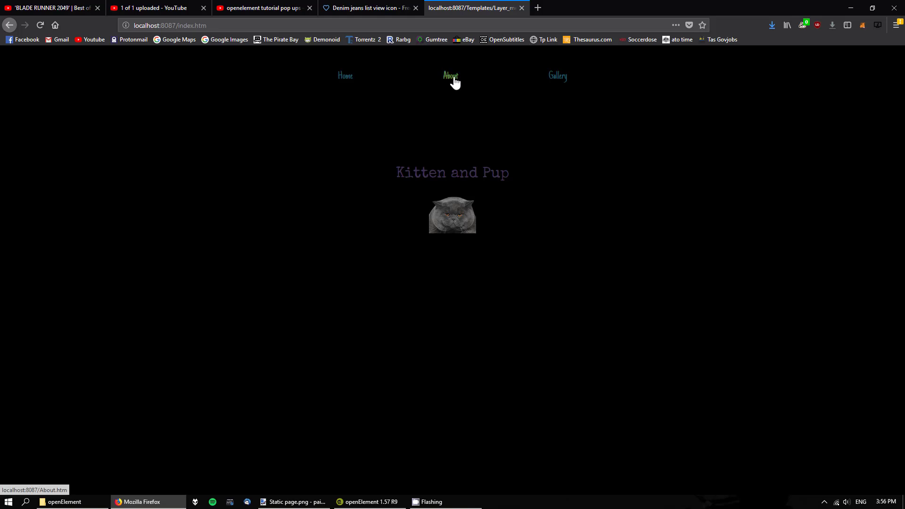
{"action": "left_click", "coordinate": [370, 501]}
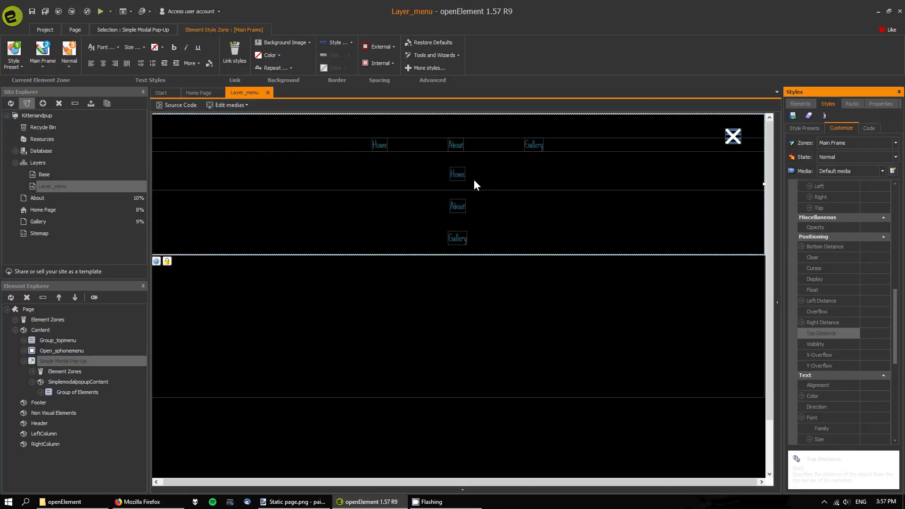
Step: Check which layer the Home Page uses and save Layer_menu again
{"action": "left_click", "coordinate": [200, 92]}
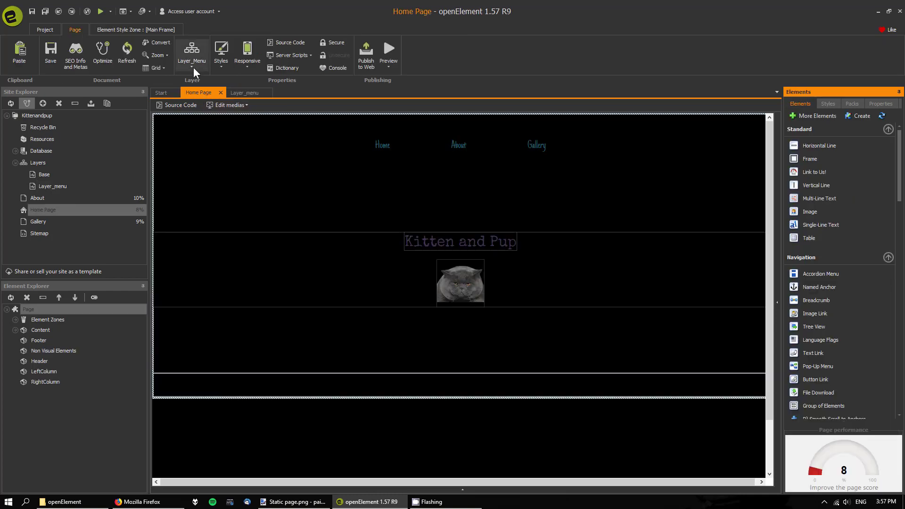
{"action": "left_click", "coordinate": [247, 94]}
{"action": "left_click", "coordinate": [45, 11]}
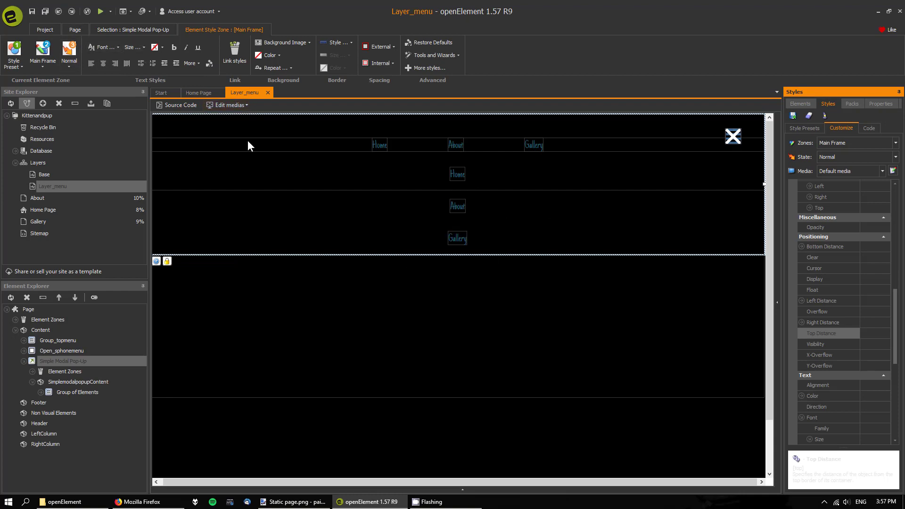
Step: Preview the layer in the browser and test opening and closing the smartphone pop-up on the Home page, then return to openElement
{"action": "left_click", "coordinate": [101, 12]}
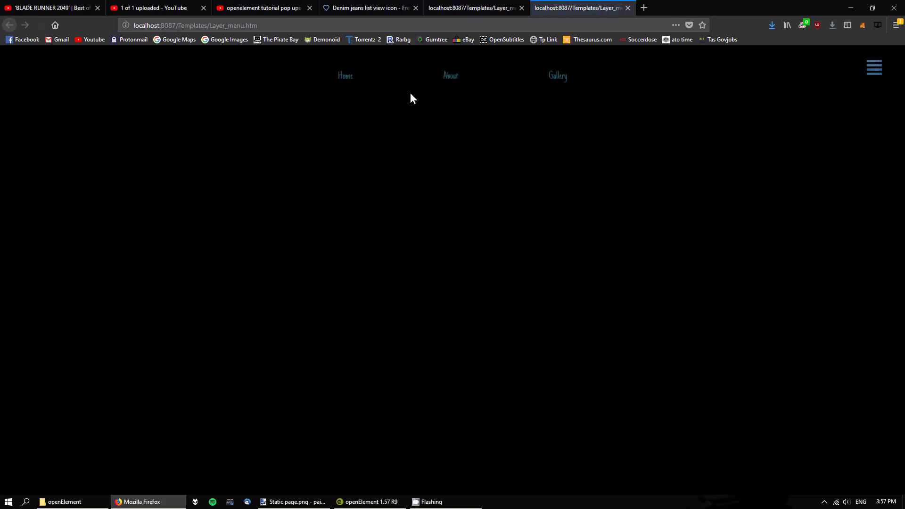
{"action": "left_click", "coordinate": [344, 89]}
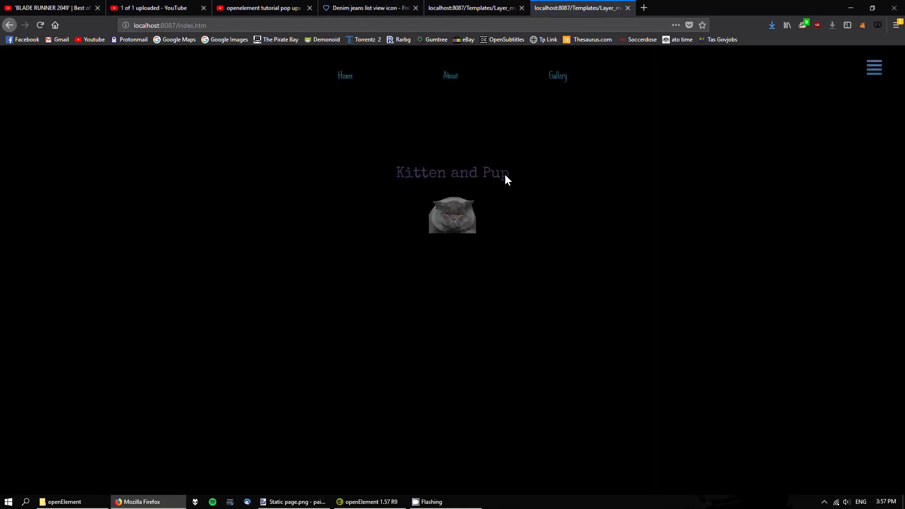
{"action": "left_click", "coordinate": [867, 72]}
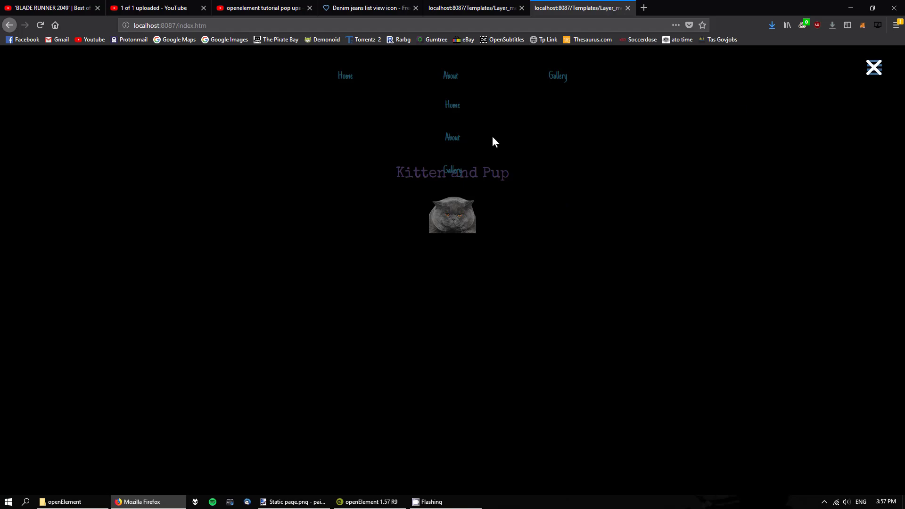
{"action": "left_click", "coordinate": [873, 74]}
{"action": "left_click", "coordinate": [627, 8]}
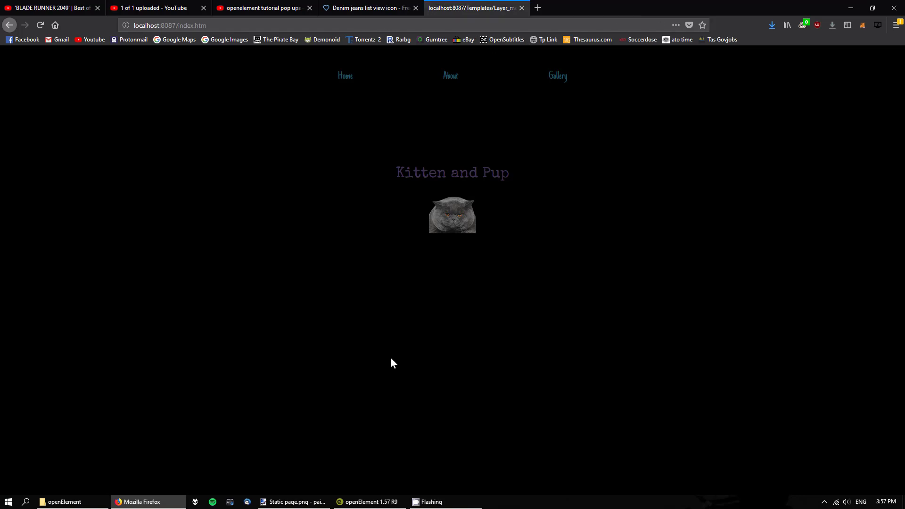
{"action": "left_click", "coordinate": [368, 501]}
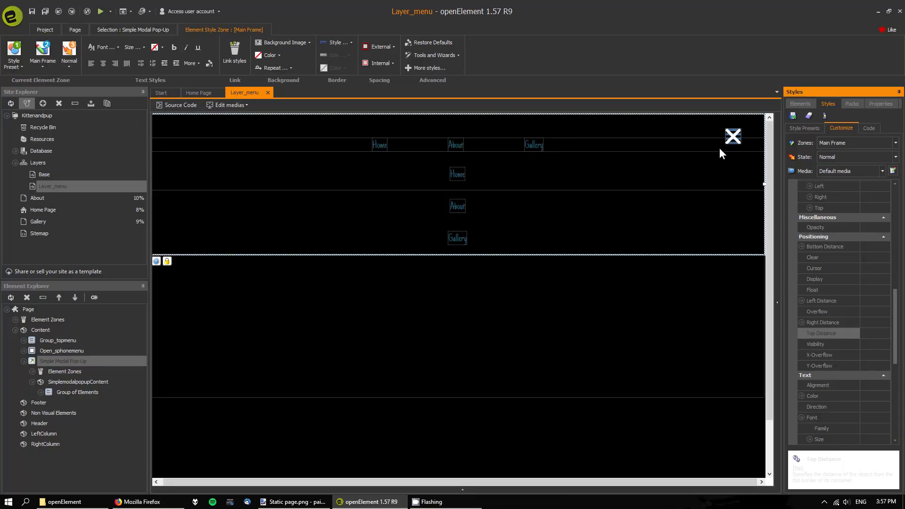
Step: Set the Mouseover cursor of the Close_sphonemenu and Open_sphonemenu frames to Hand and save the layer
{"action": "left_click", "coordinate": [732, 137]}
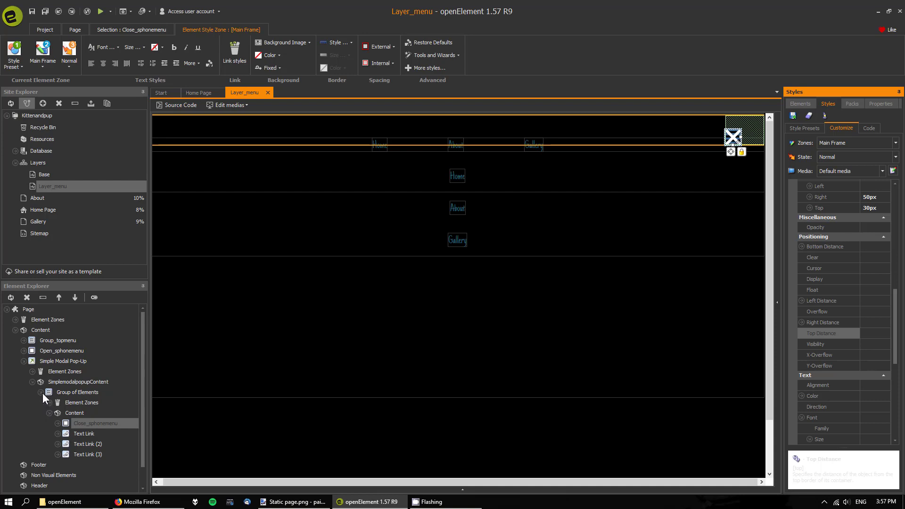
{"action": "left_click", "coordinate": [56, 351], "text": "ctrl"}
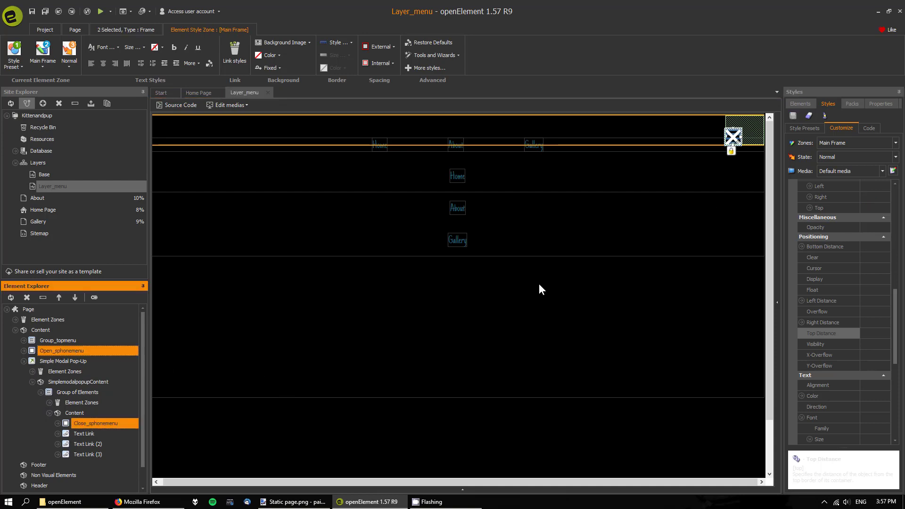
{"action": "left_click", "coordinate": [875, 156]}
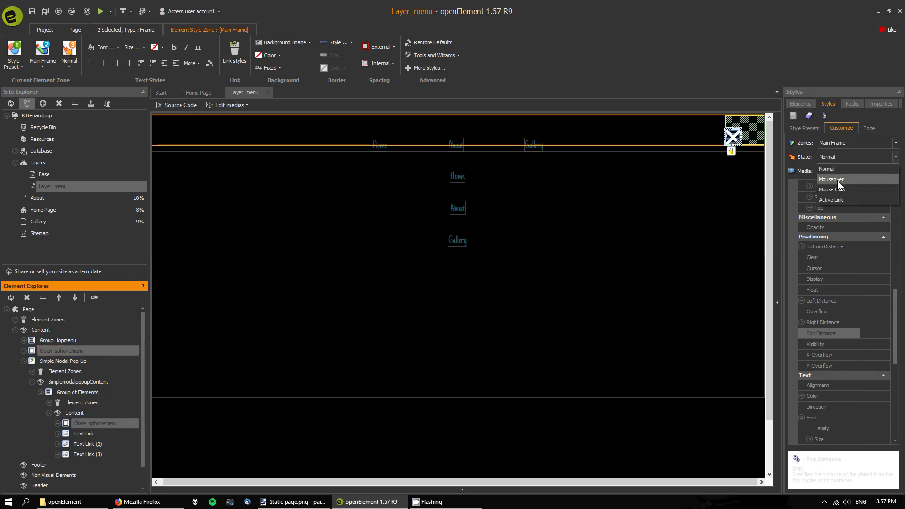
{"action": "left_click", "coordinate": [838, 182]}
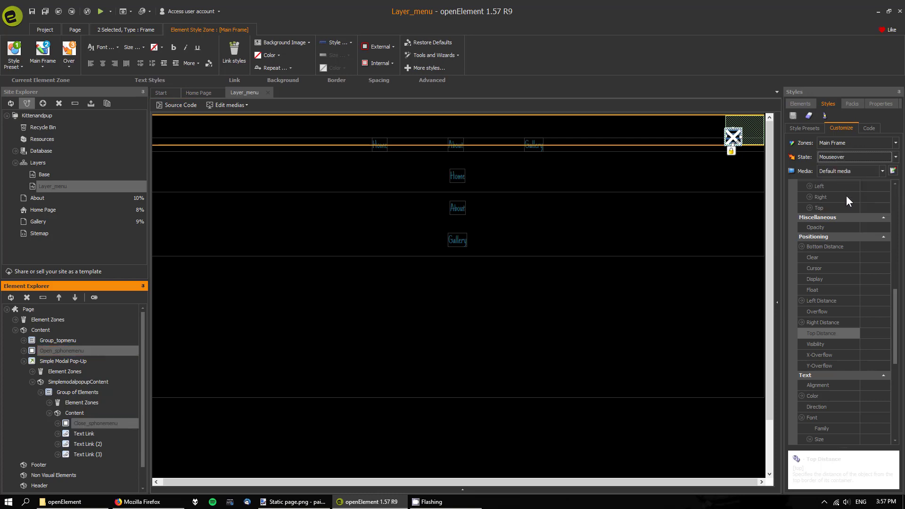
{"action": "left_click", "coordinate": [883, 268]}
{"action": "left_click", "coordinate": [844, 306]}
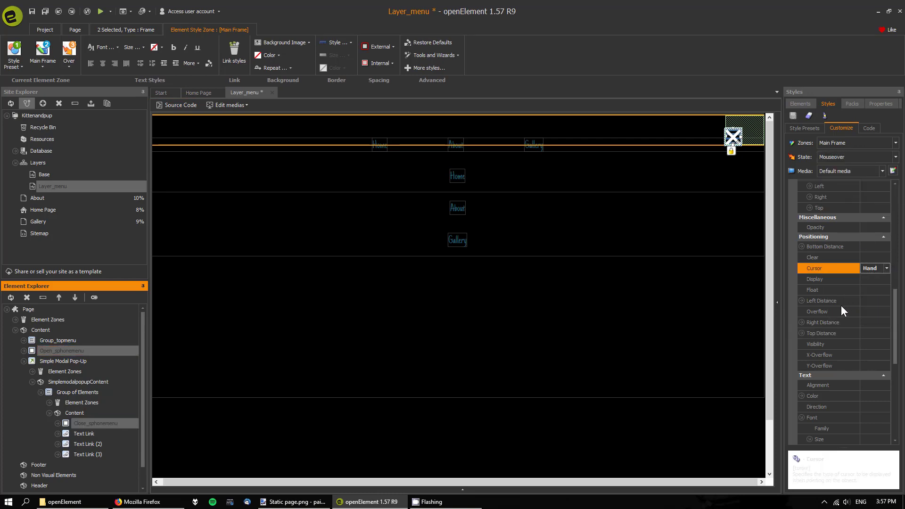
{"action": "left_click", "coordinate": [615, 307]}
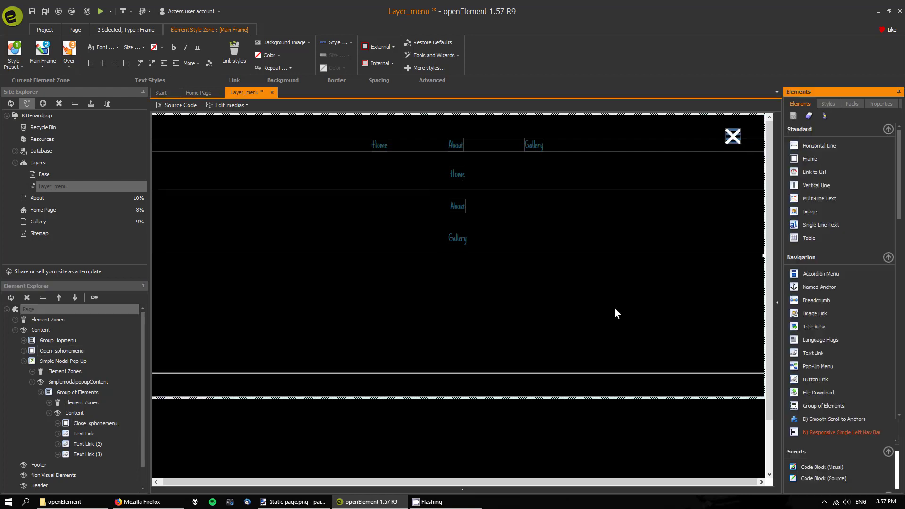
{"action": "left_click", "coordinate": [45, 11]}
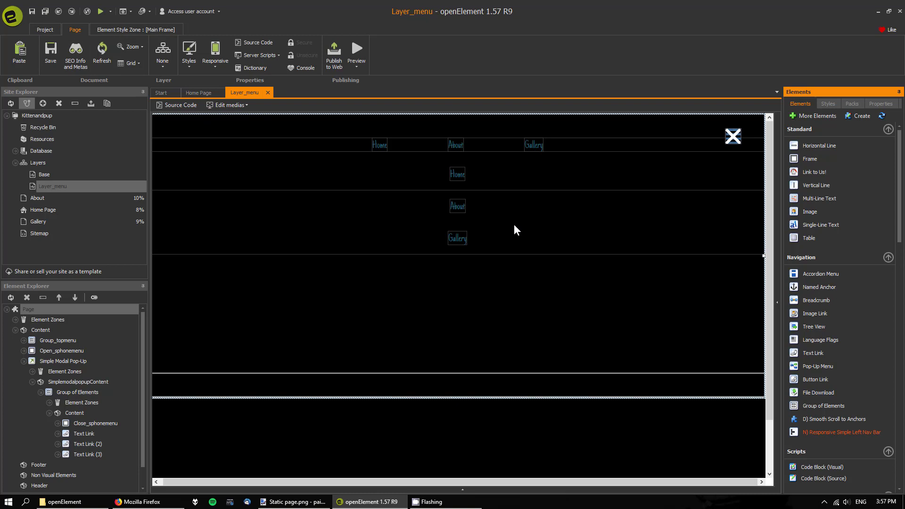
Step: Set Visible to No for Open_sphonemenu and Simple Modal Pop-Up in the default media and save the layer
{"action": "left_click", "coordinate": [538, 231]}
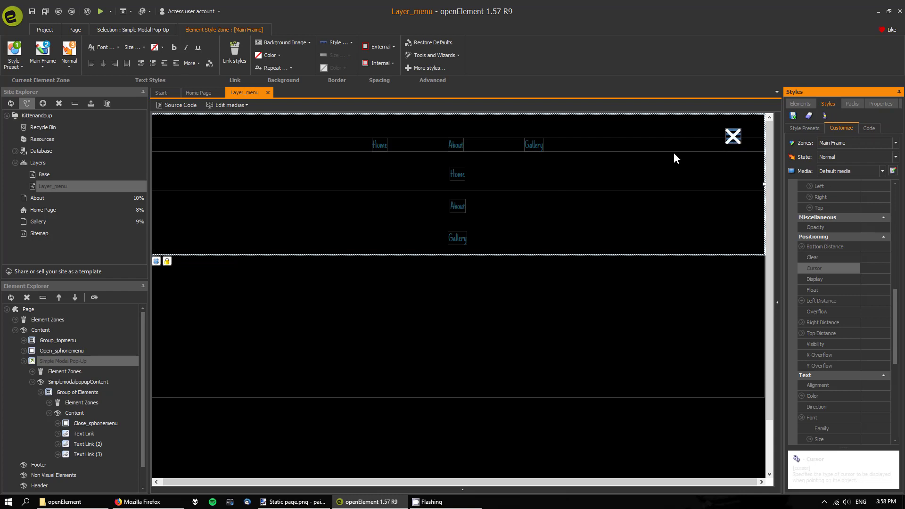
{"action": "left_click", "coordinate": [32, 380]}
{"action": "left_click", "coordinate": [23, 360]}
{"action": "left_click", "coordinate": [52, 350]}
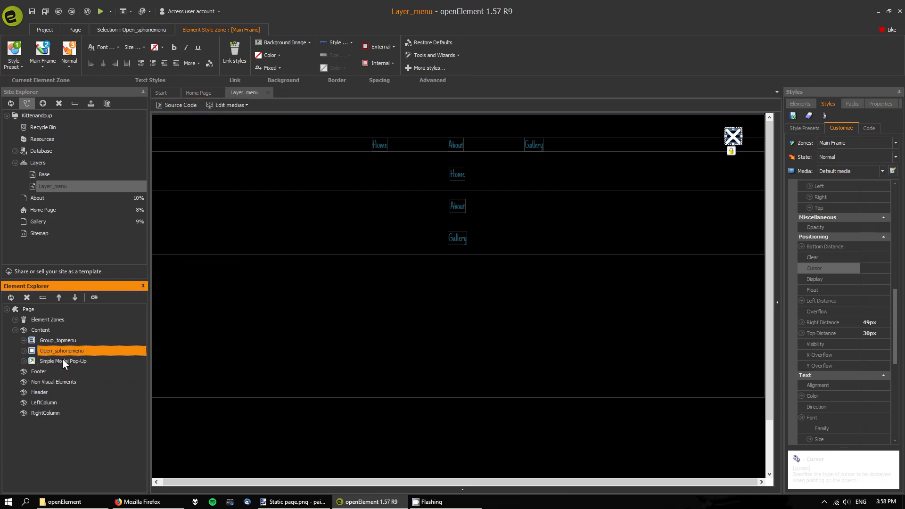
{"action": "left_click", "coordinate": [63, 360], "text": "ctrl"}
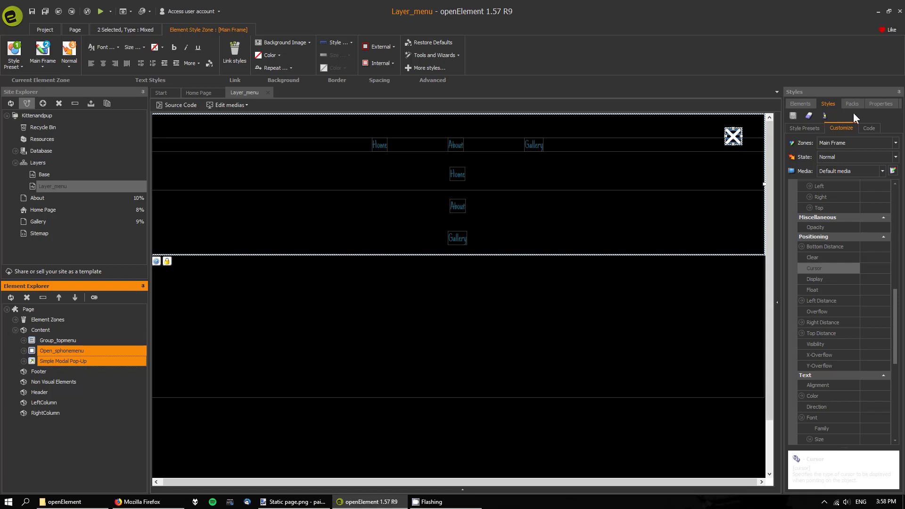
{"action": "left_click", "coordinate": [874, 104]}
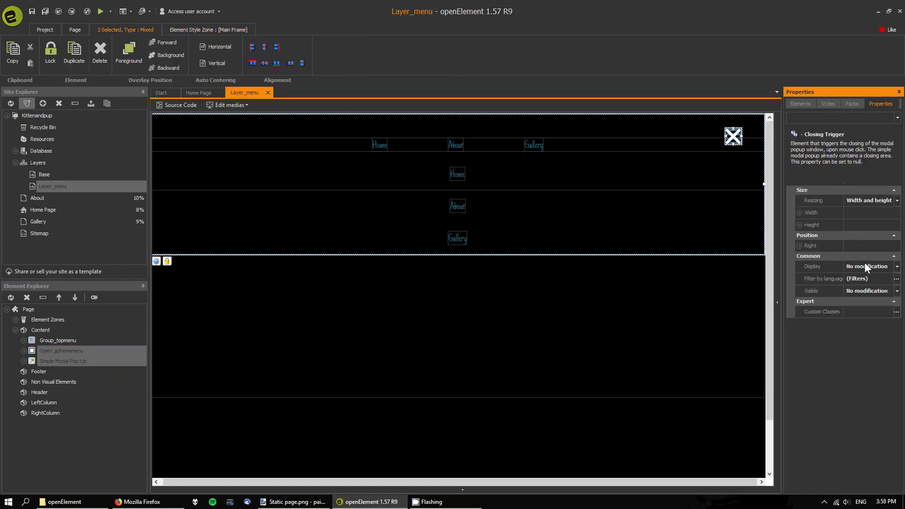
{"action": "left_click", "coordinate": [898, 291]}
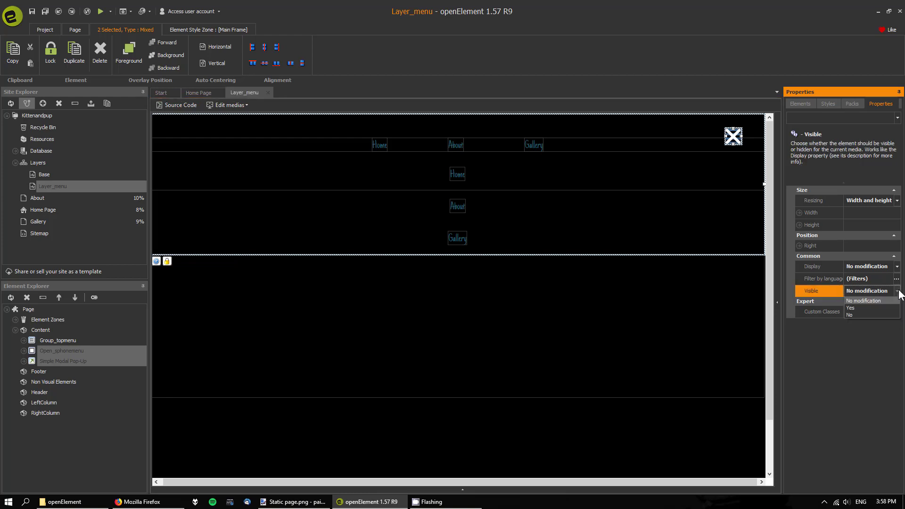
{"action": "left_click", "coordinate": [863, 313]}
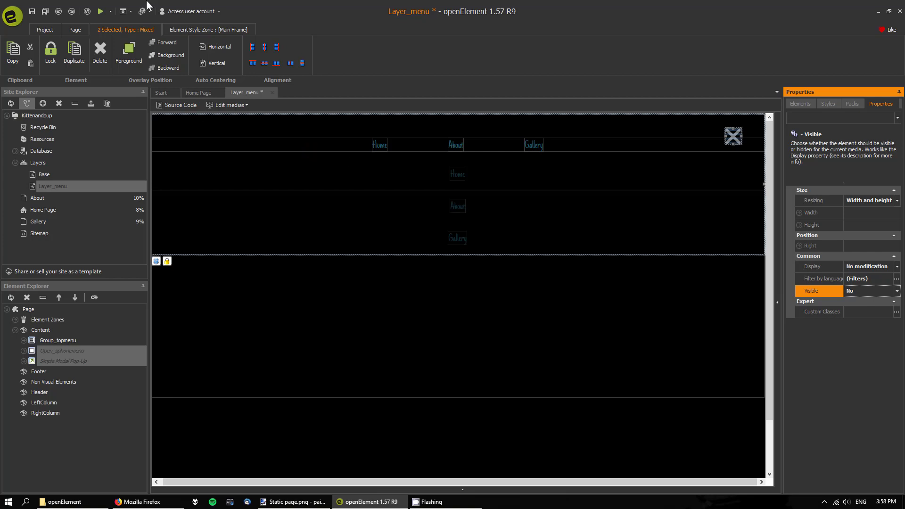
{"action": "left_click", "coordinate": [47, 11]}
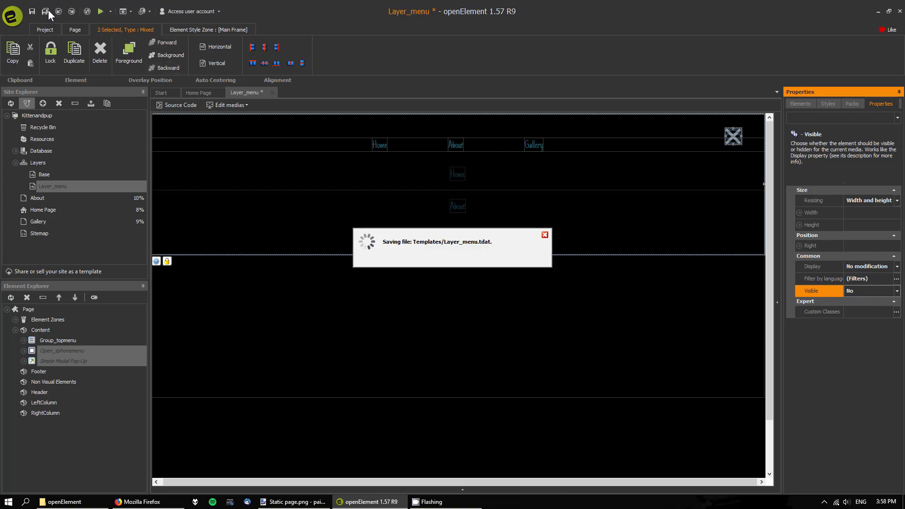
Step: Preview the layer in the browser, follow its Home link, and return to openElement
{"action": "left_click", "coordinate": [102, 12]}
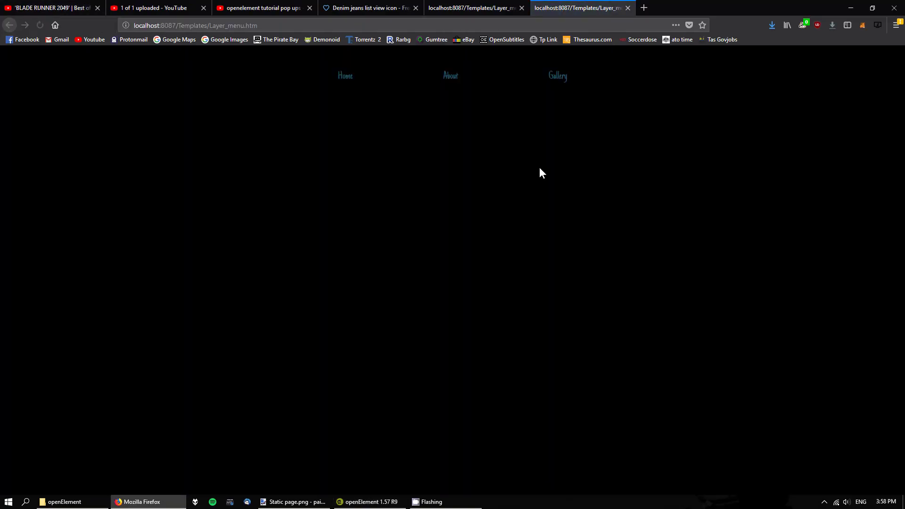
{"action": "left_click", "coordinate": [345, 75]}
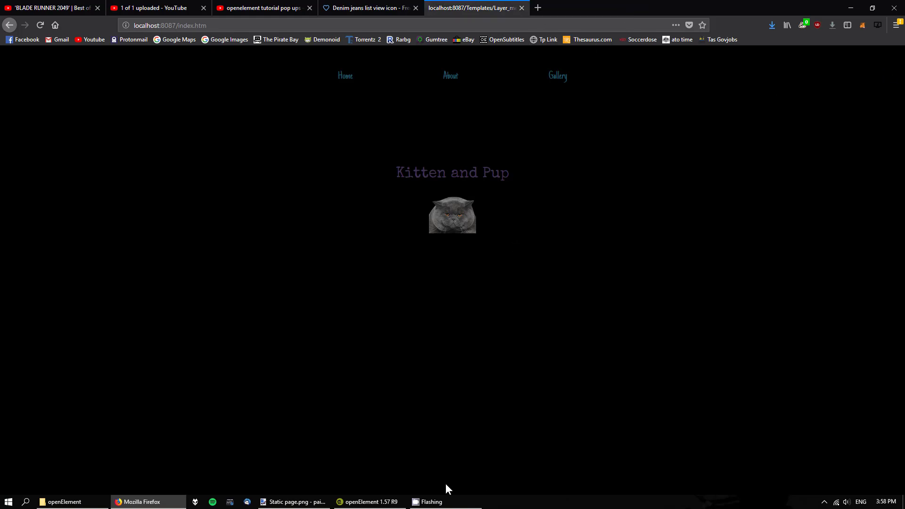
{"action": "left_click", "coordinate": [372, 502]}
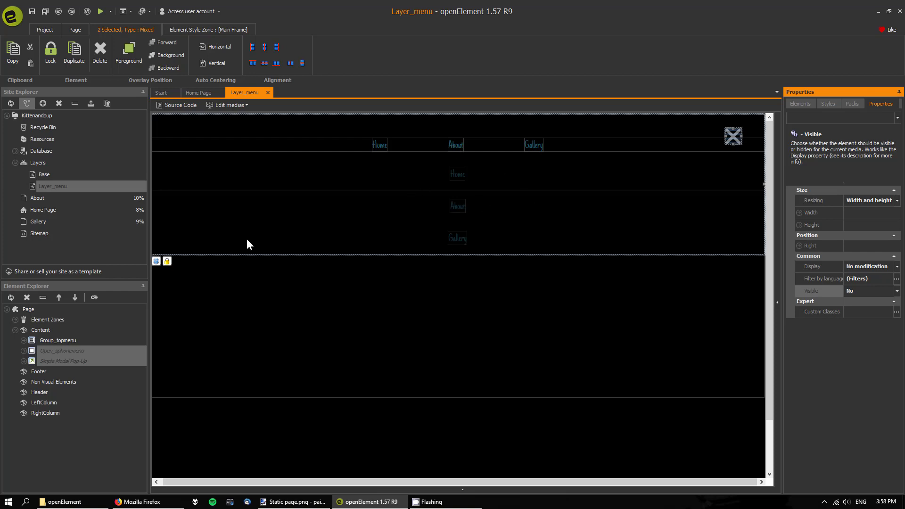
Step: Reset Visible to No modification and set Display to No for Open_sphonemenu and Simple Modal Pop-Up in the default media
{"action": "left_click", "coordinate": [896, 291]}
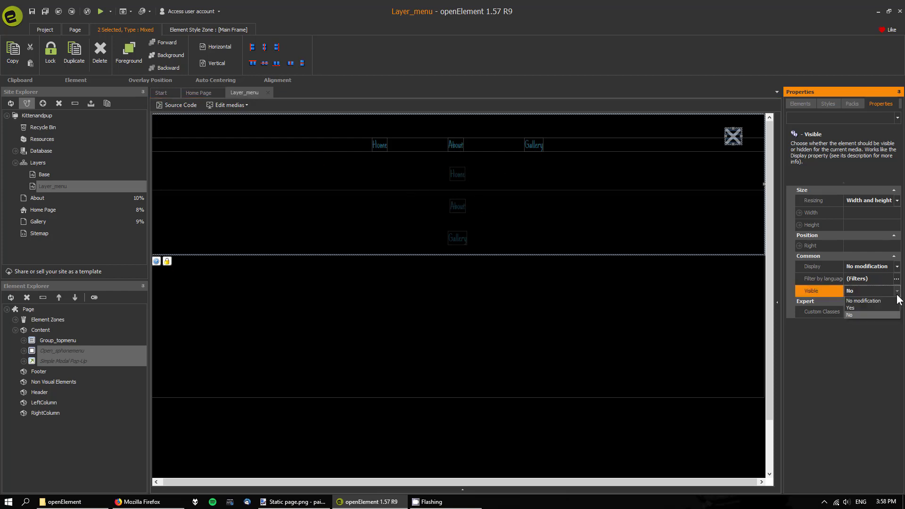
{"action": "left_click", "coordinate": [880, 304]}
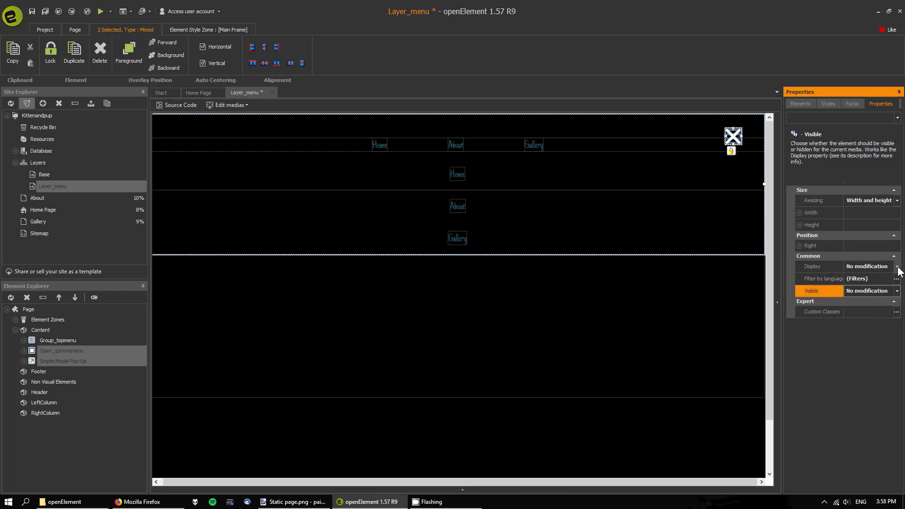
{"action": "left_click", "coordinate": [896, 267]}
{"action": "left_click", "coordinate": [878, 281]}
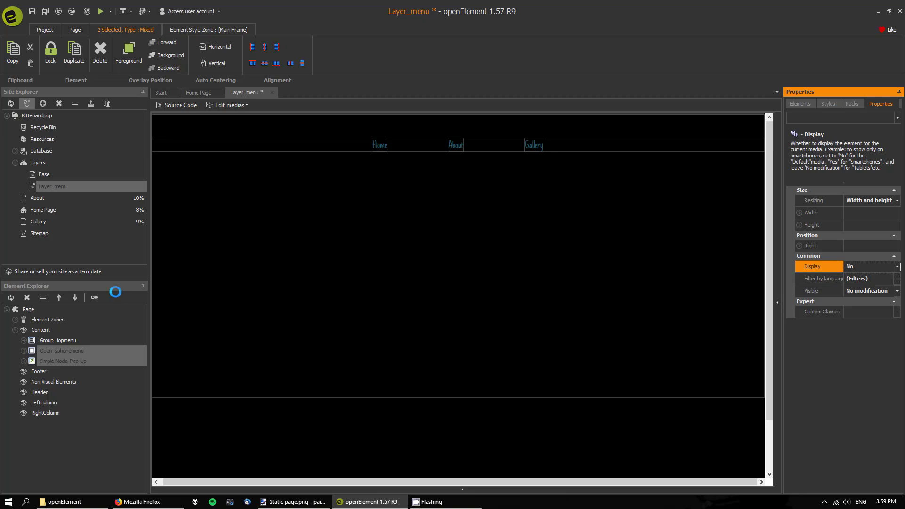
Step: Switch to the Smartphones [portrait] media and set Display to Yes for Open_sphonemenu and Simple Modal Pop-Up
{"action": "left_click", "coordinate": [363, 203]}
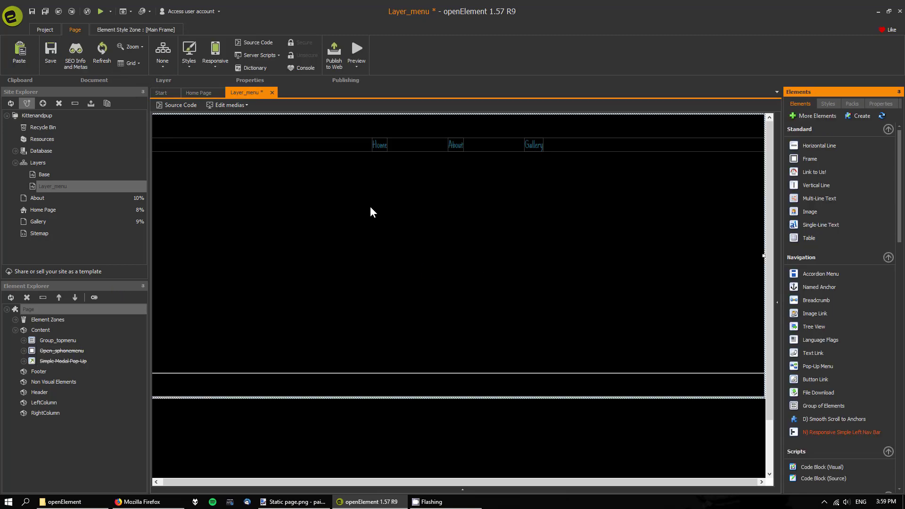
{"action": "left_click", "coordinate": [834, 105]}
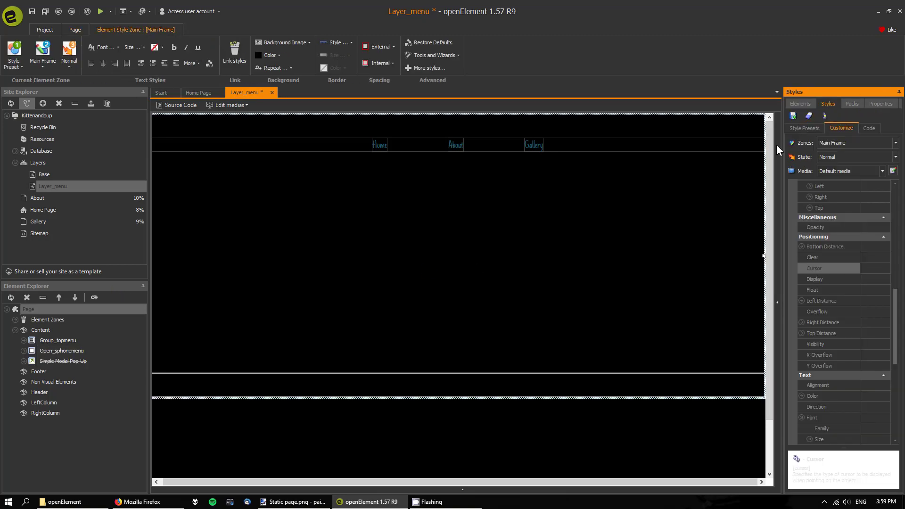
{"action": "left_click", "coordinate": [881, 171]}
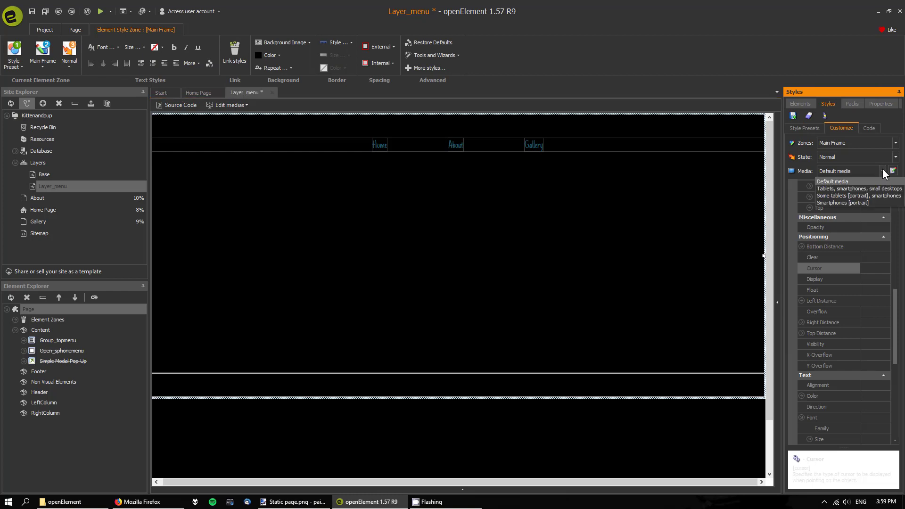
{"action": "left_click", "coordinate": [852, 202]}
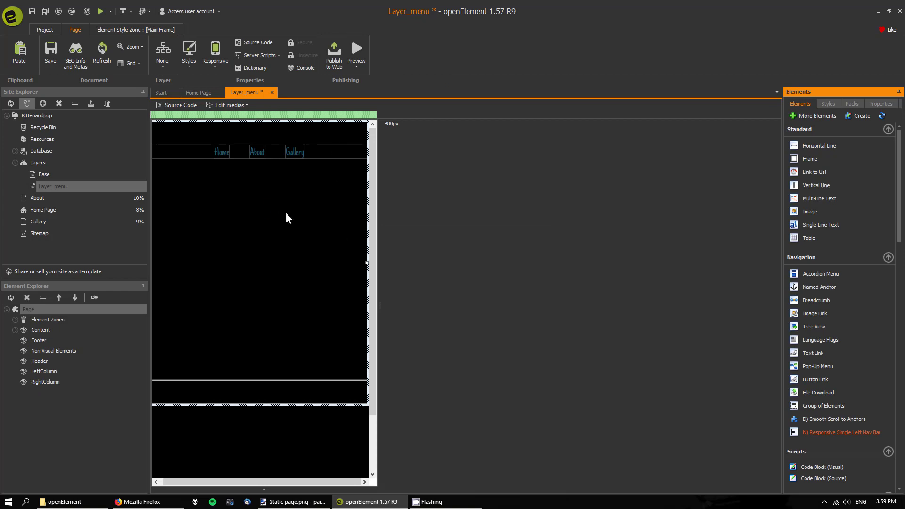
{"action": "left_click", "coordinate": [15, 329]}
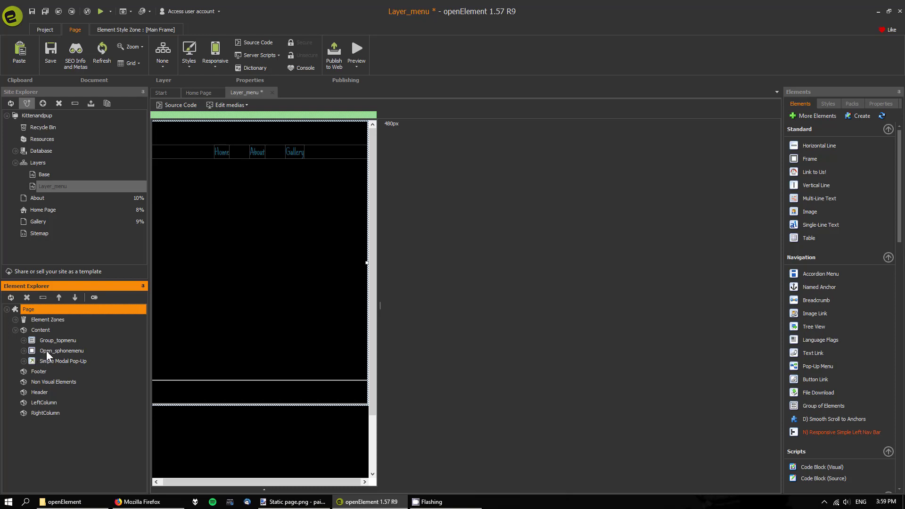
{"action": "left_click", "coordinate": [46, 349]}
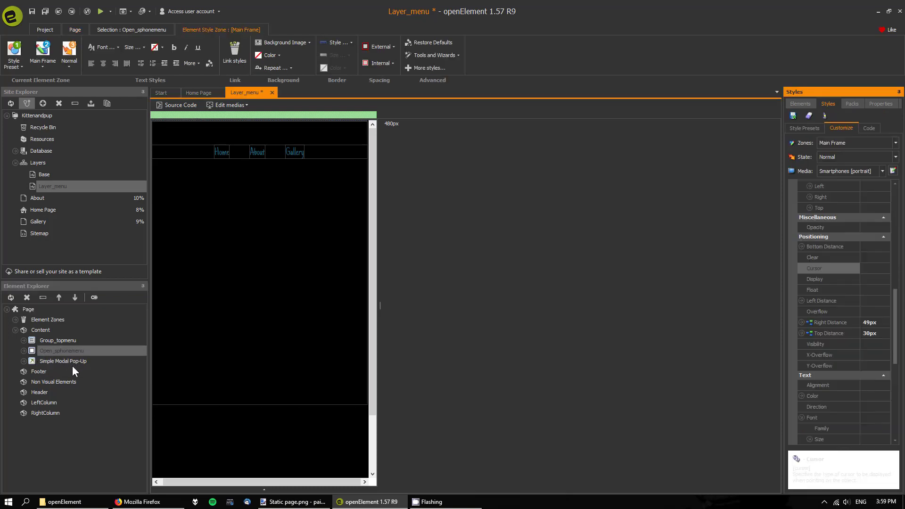
{"action": "left_click", "coordinate": [62, 361], "text": "ctrl"}
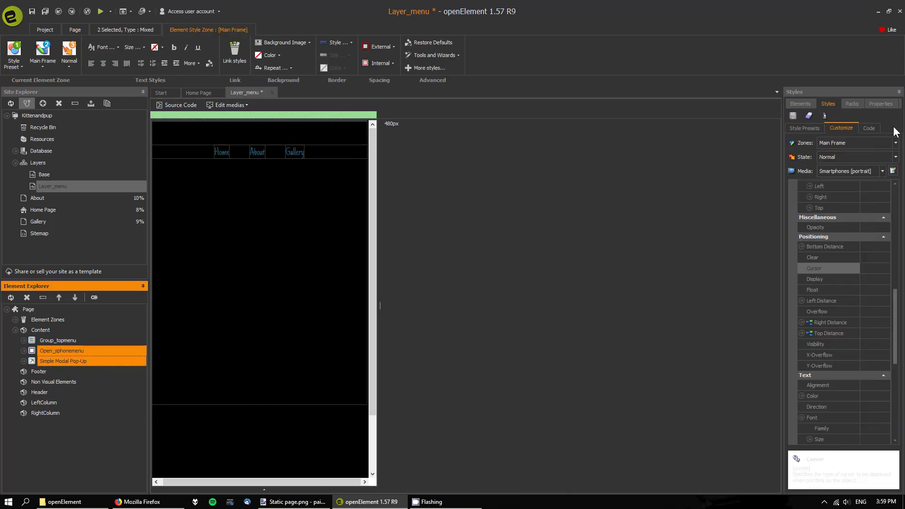
{"action": "left_click", "coordinate": [880, 104]}
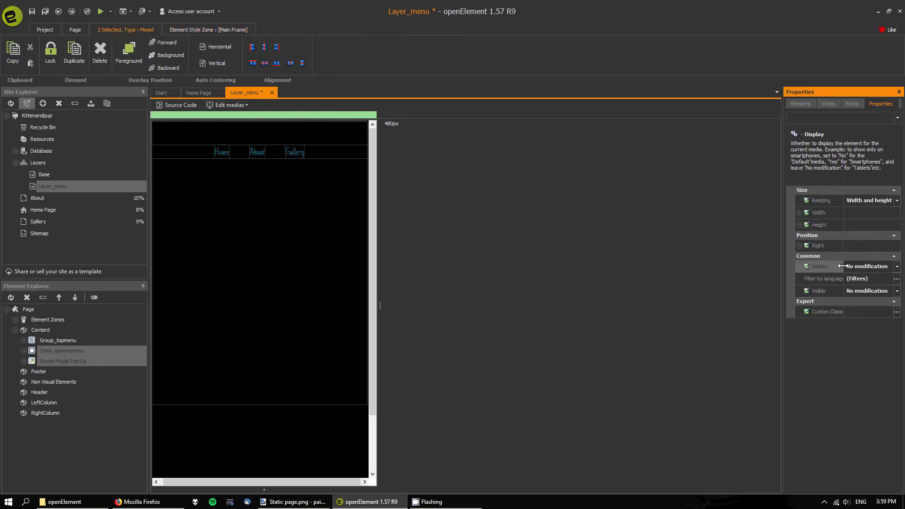
{"action": "left_click", "coordinate": [895, 267]}
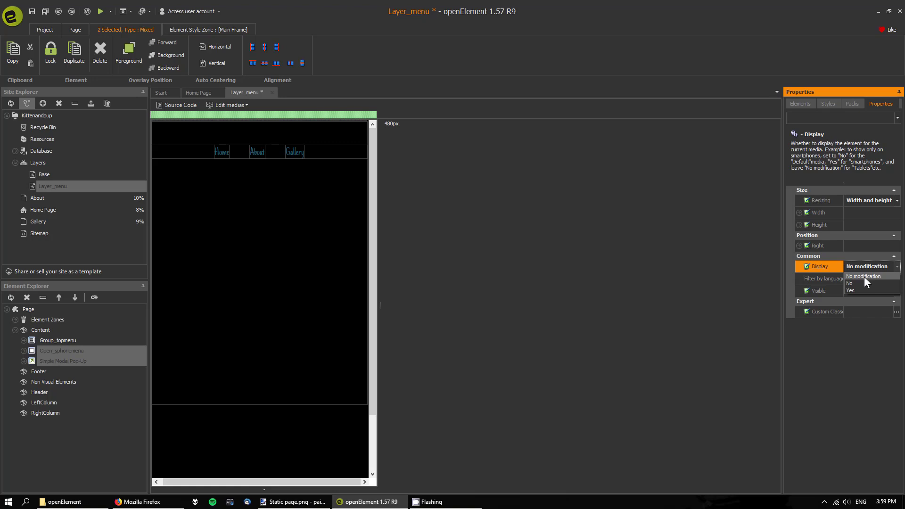
{"action": "left_click", "coordinate": [869, 290]}
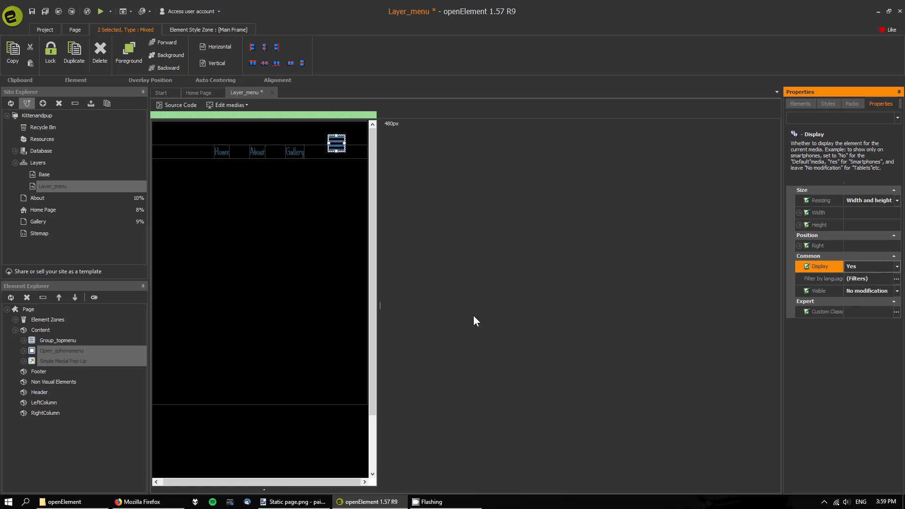
{"action": "left_click", "coordinate": [293, 306]}
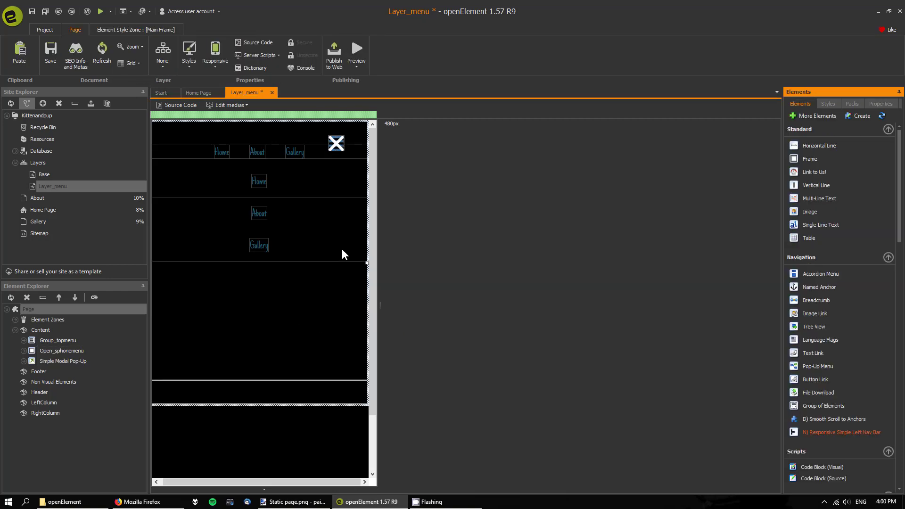
Step: Set Display to No for Group_topmenu in the Smartphones [portrait] media and save the layer
{"action": "left_click", "coordinate": [193, 151]}
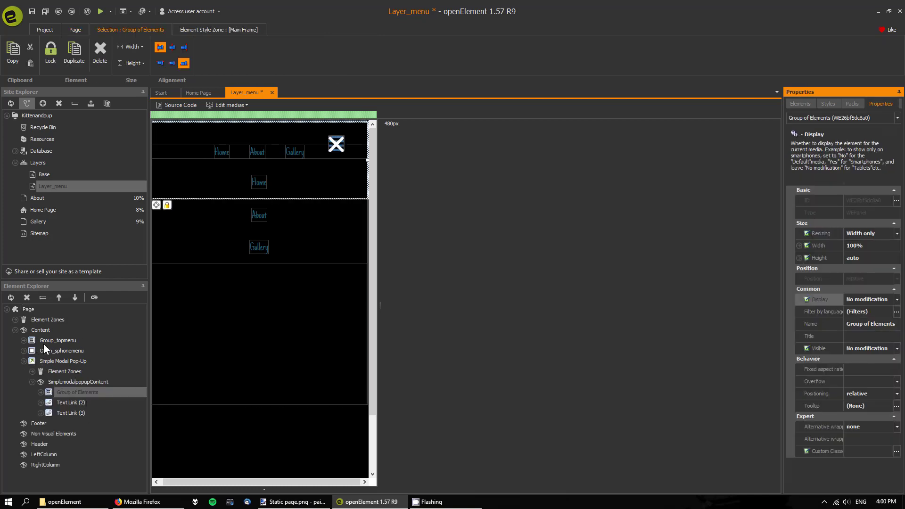
{"action": "left_click", "coordinate": [57, 340]}
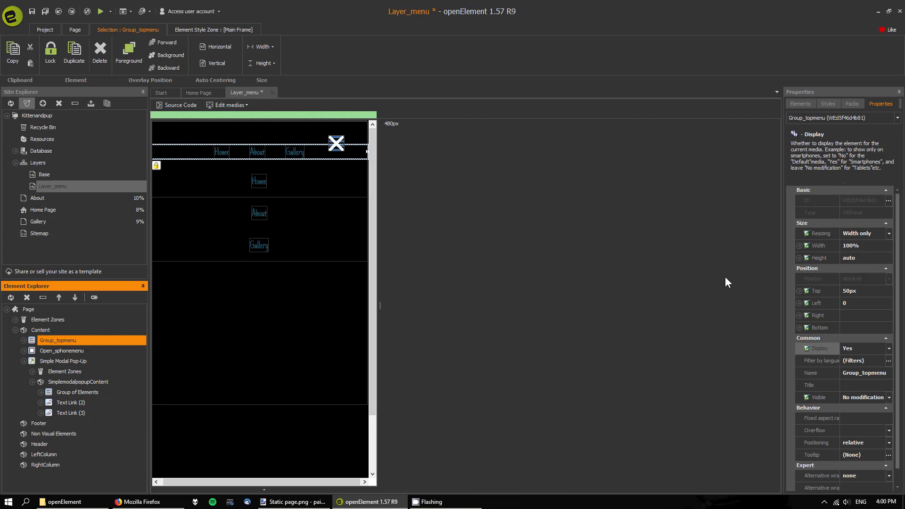
{"action": "left_click", "coordinate": [888, 348]}
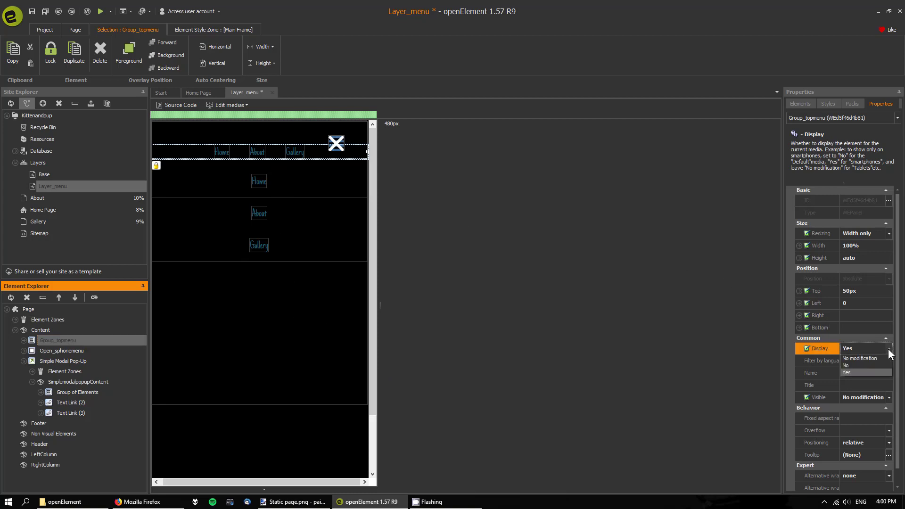
{"action": "left_click", "coordinate": [853, 366]}
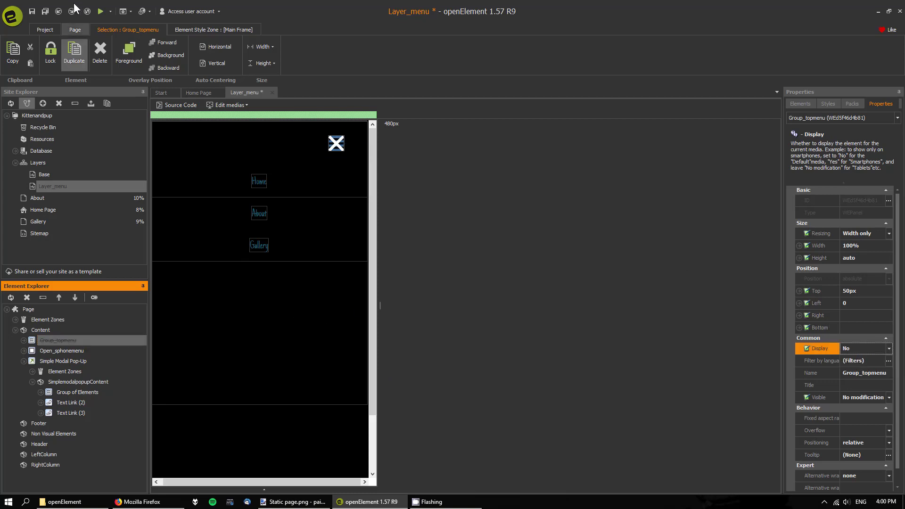
{"action": "left_click", "coordinate": [45, 13]}
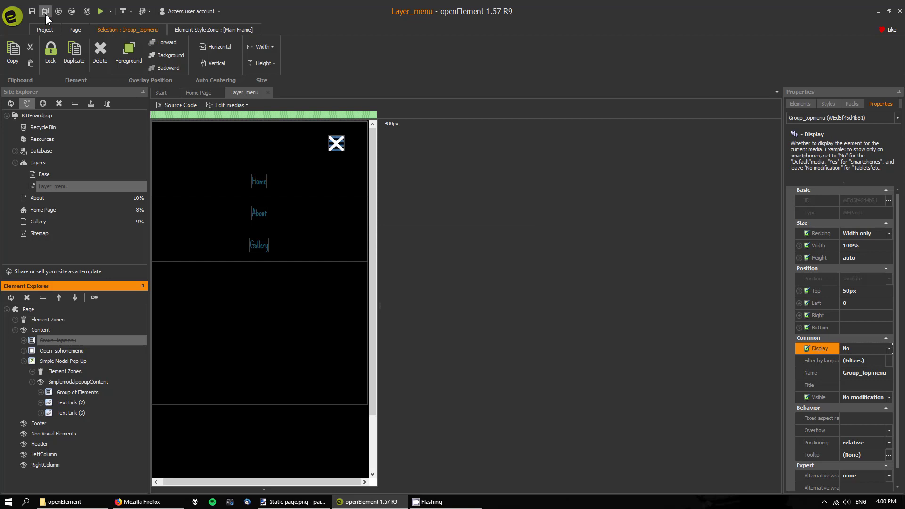
Step: Preview in the browser, resize the window between desktop and smartphone widths to test the menu switch, and return to openElement
{"action": "left_click", "coordinate": [101, 10]}
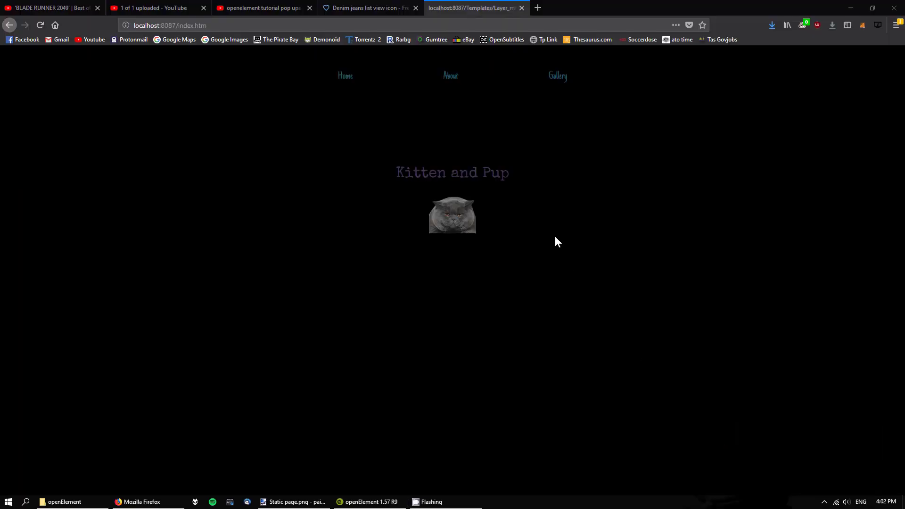
{"action": "left_click", "coordinate": [873, 8]}
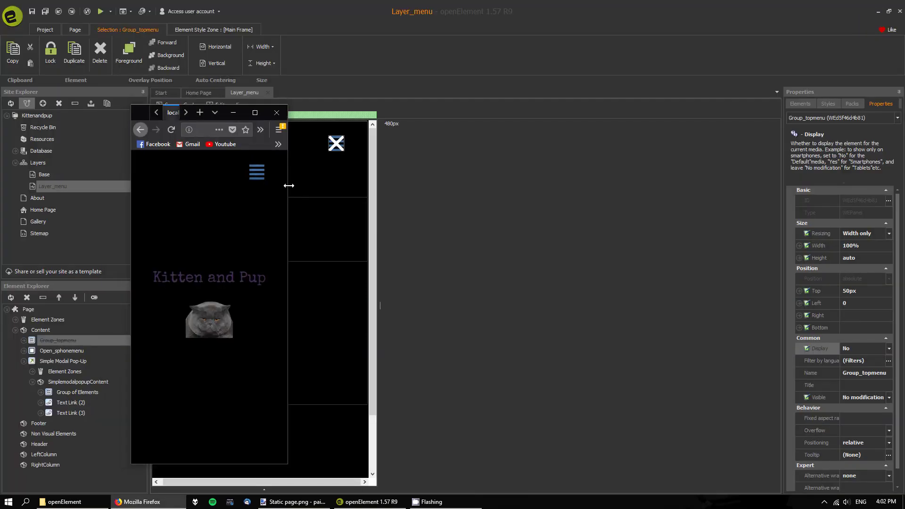
{"action": "left_click_drag", "start_coordinate": [288, 185], "coordinate": [776, 168]}
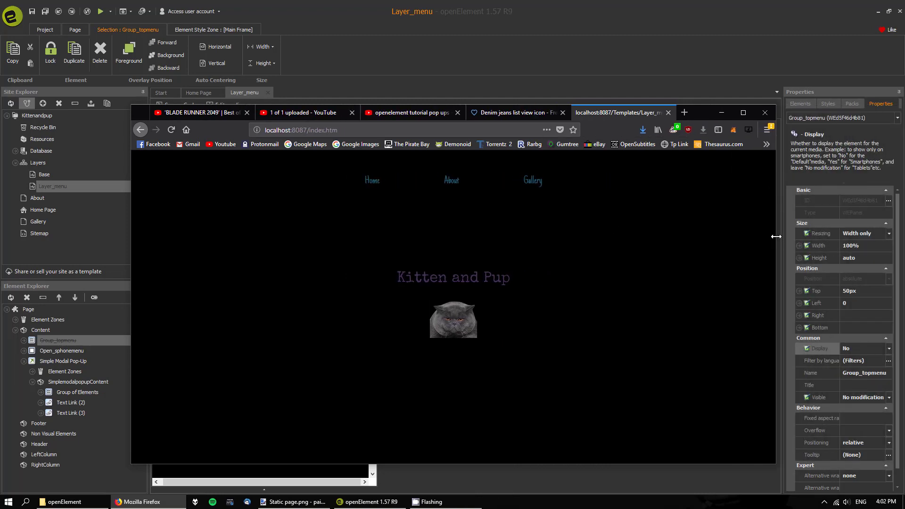
{"action": "left_click_drag", "start_coordinate": [775, 237], "coordinate": [318, 256]}
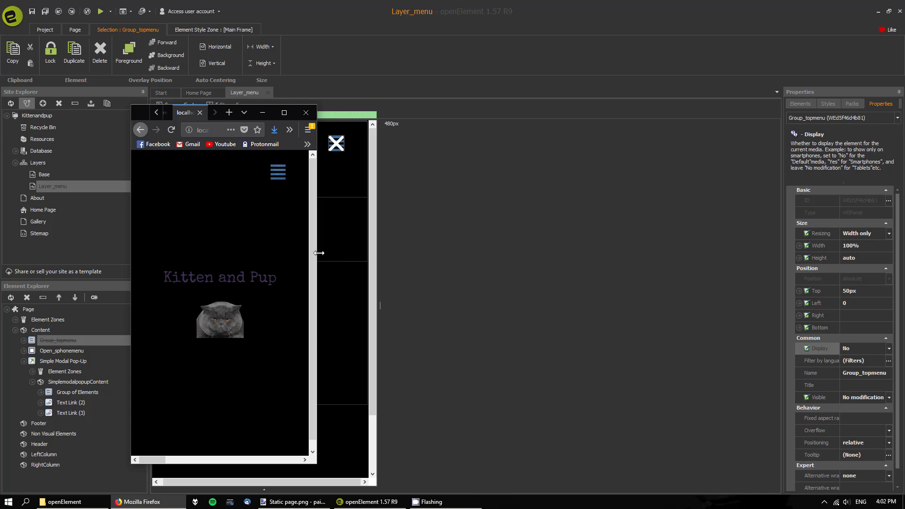
{"action": "left_click_drag", "start_coordinate": [318, 253], "coordinate": [471, 257]}
{"action": "left_click_drag", "start_coordinate": [358, 261], "coordinate": [304, 267]}
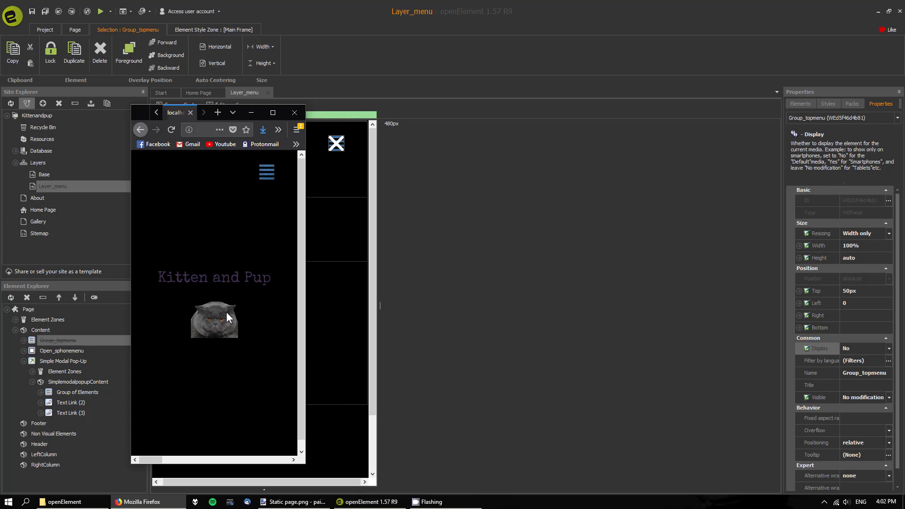
{"action": "left_click", "coordinate": [363, 501]}
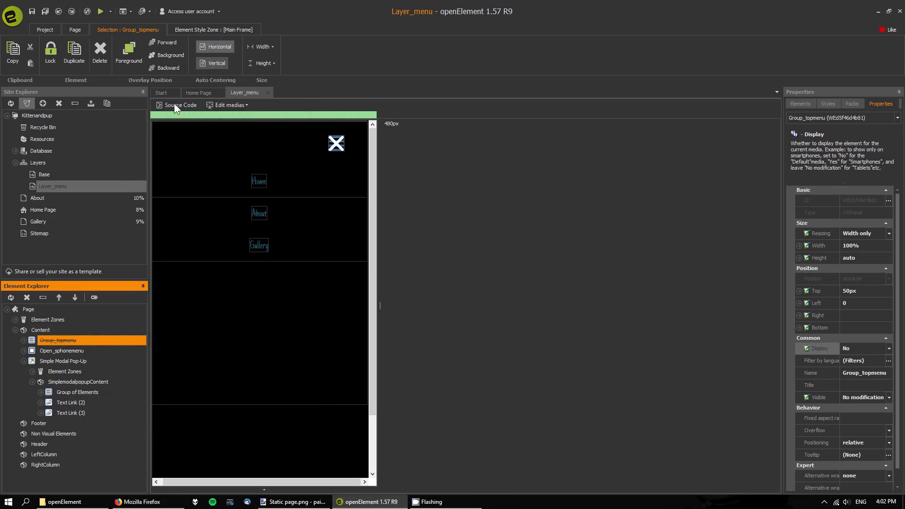
Step: Save all files, preview in the browser, test the pop-up menu's Home and About links and its open and close icons, and return to openElement
{"action": "left_click", "coordinate": [45, 12]}
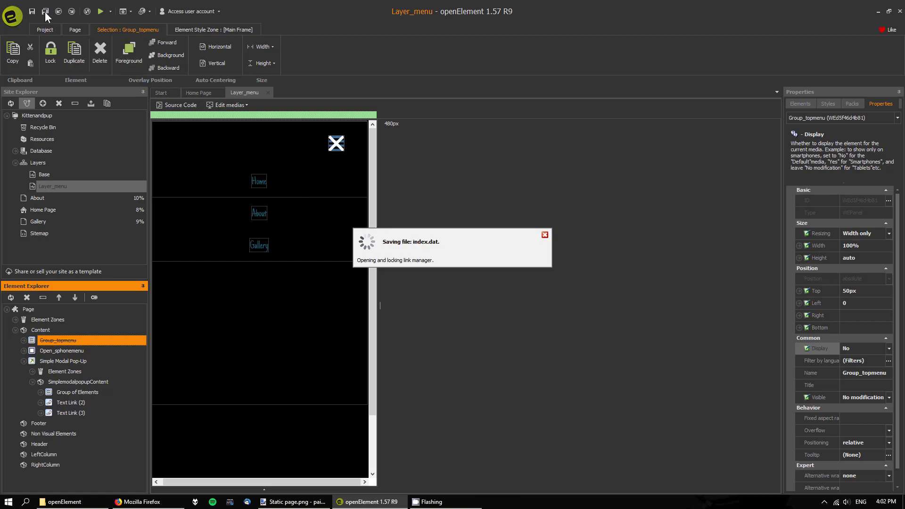
{"action": "left_click", "coordinate": [100, 12]}
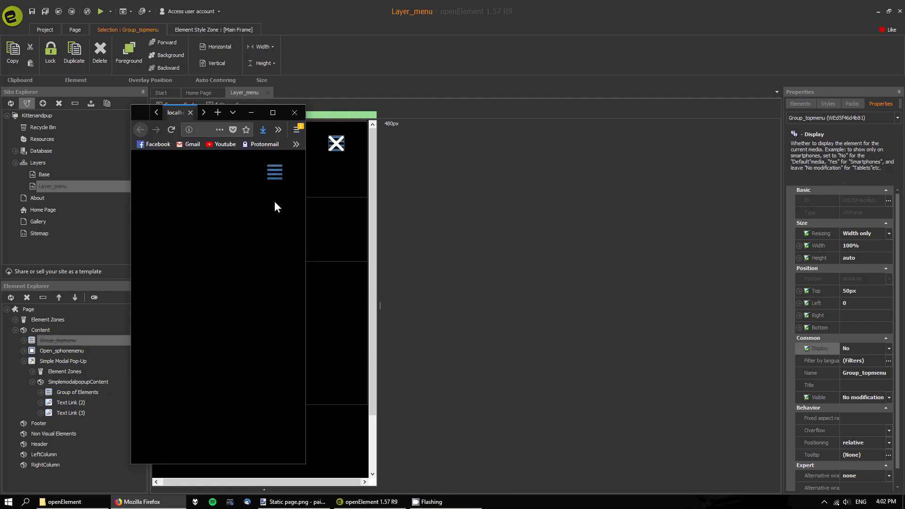
{"action": "left_click", "coordinate": [270, 175]}
{"action": "left_click", "coordinate": [223, 212]}
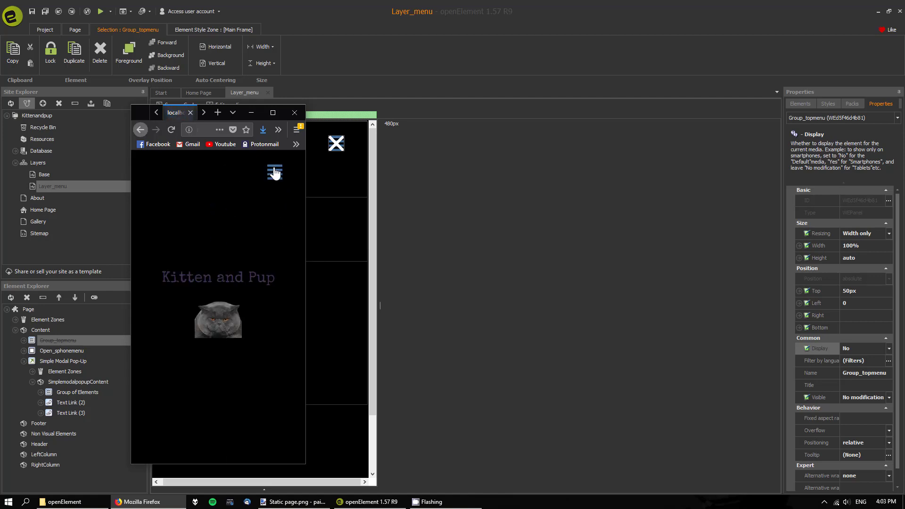
{"action": "left_click", "coordinate": [273, 174]}
{"action": "left_click", "coordinate": [219, 243]}
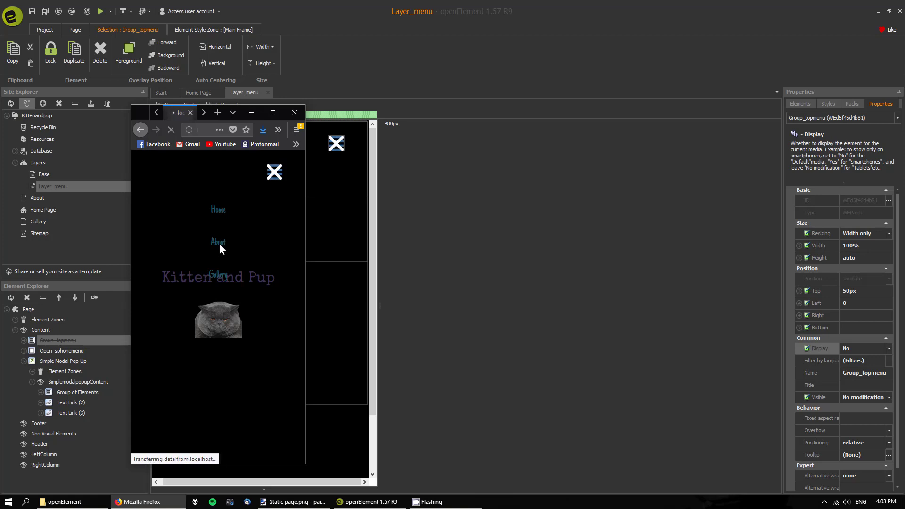
{"action": "left_click", "coordinate": [277, 174]}
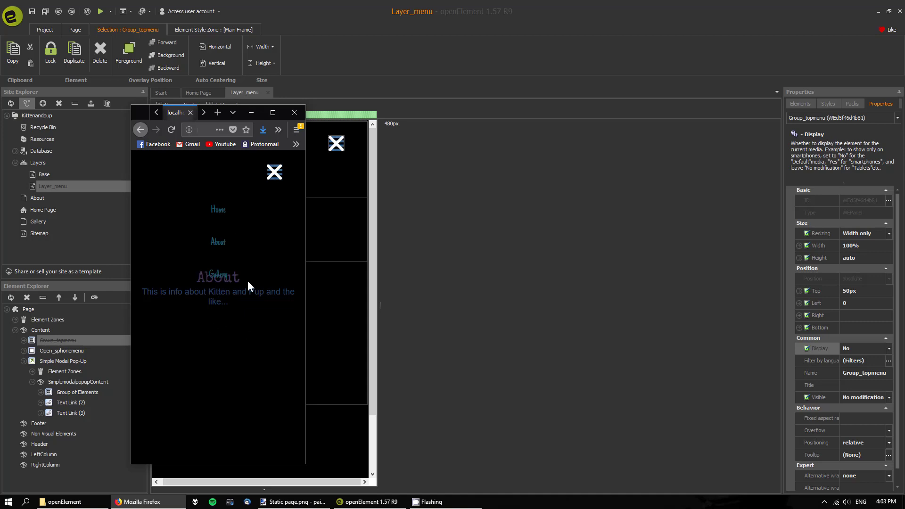
{"action": "left_click", "coordinate": [273, 180]}
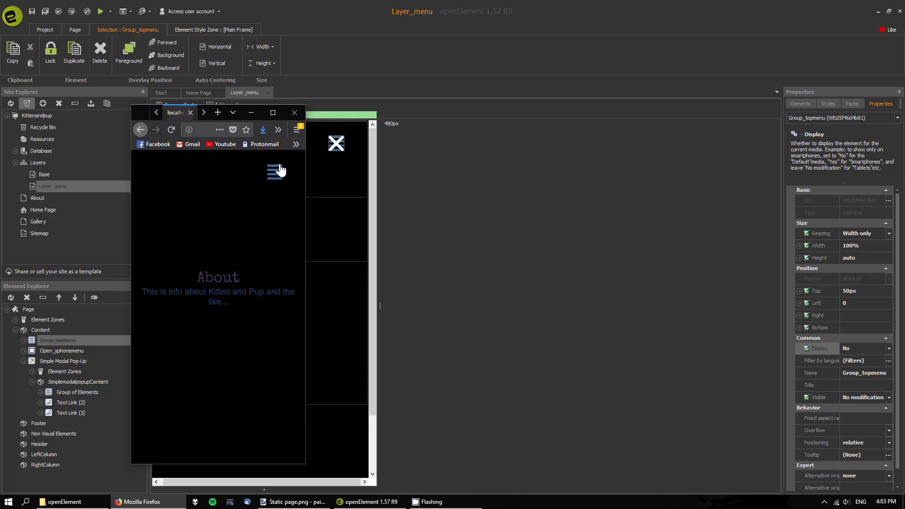
{"action": "left_click", "coordinate": [366, 503]}
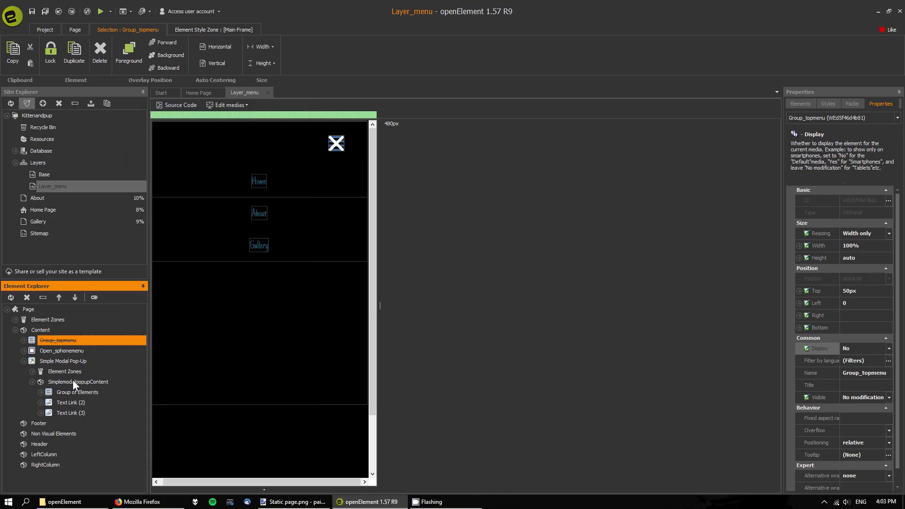
Step: Set the Simple Modal Pop-Up's background color to black (#000000) for the Smartphones [portrait] media
{"action": "left_click", "coordinate": [67, 361]}
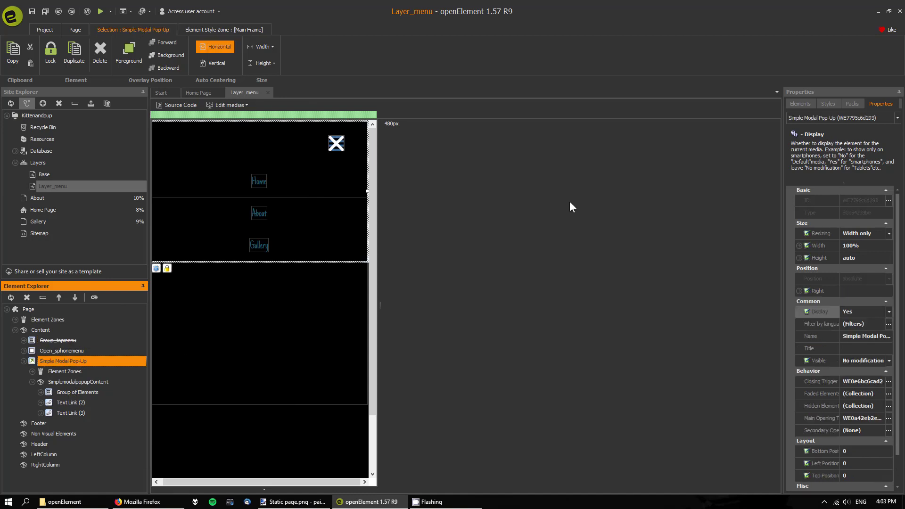
{"action": "left_click", "coordinate": [832, 104]}
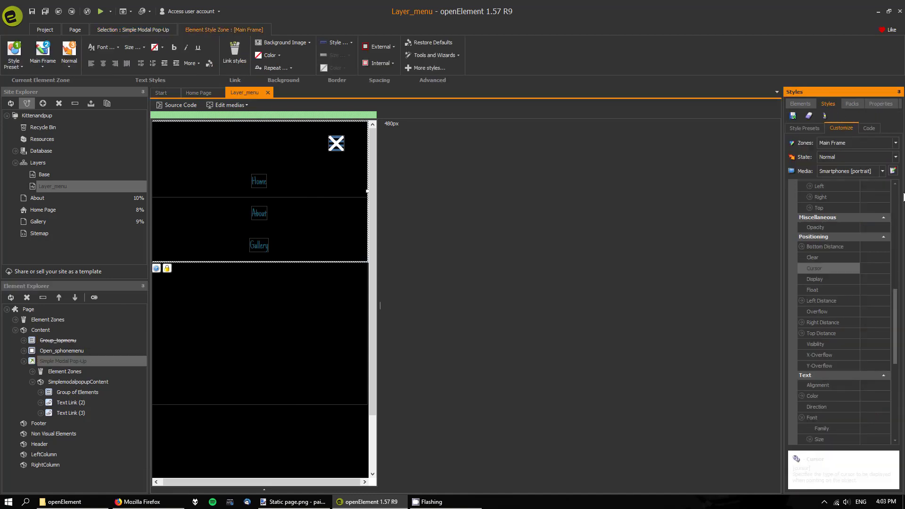
{"action": "scroll", "coordinate": [901, 305], "scroll_direction": "up", "scroll_amount": 10}
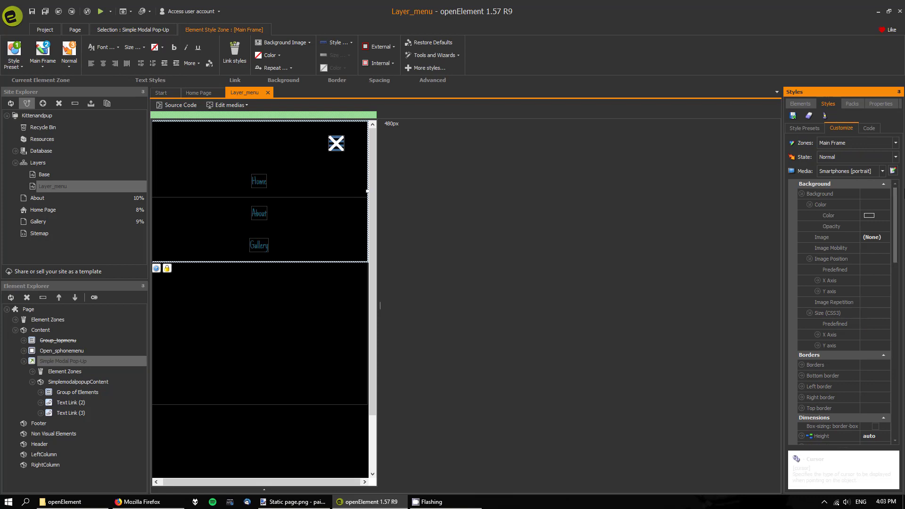
{"action": "left_click", "coordinate": [880, 214]}
{"action": "left_click", "coordinate": [886, 216]}
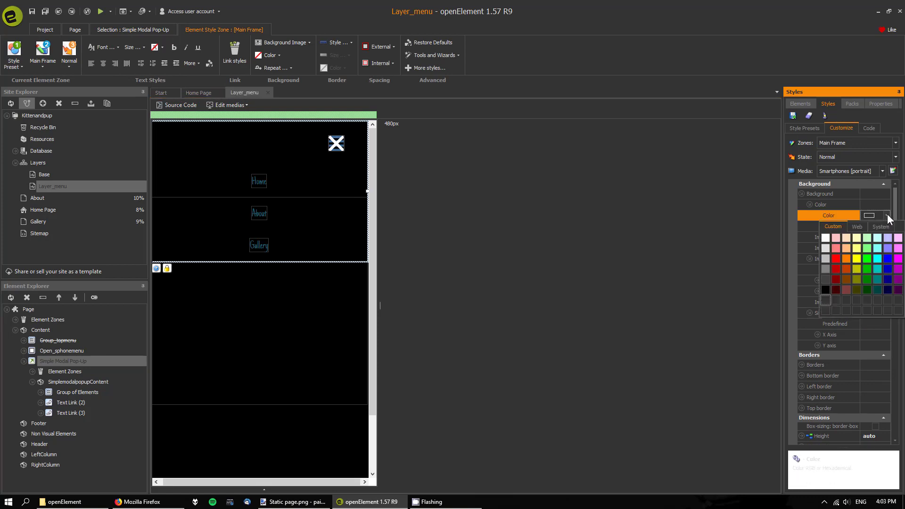
{"action": "left_click", "coordinate": [829, 286]}
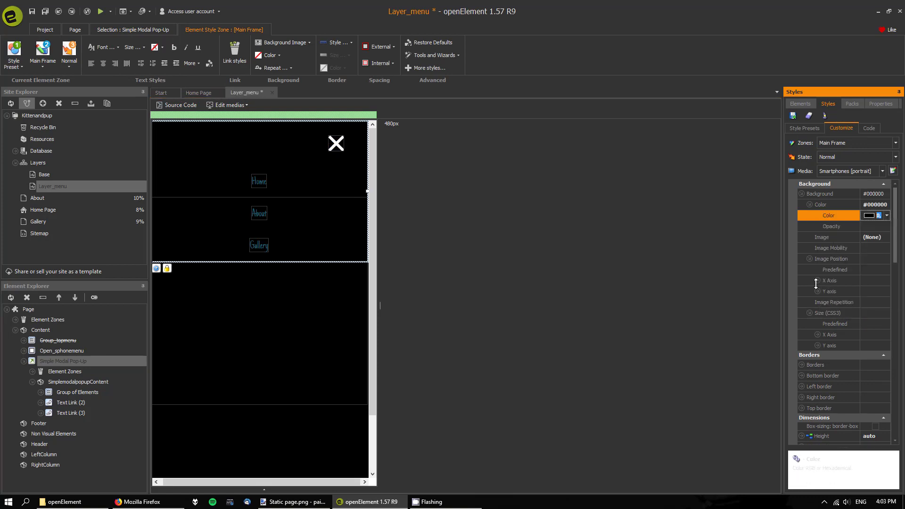
Step: Set the opacity of the Simple Modal Pop-Up's background color to 50
{"action": "left_click", "coordinate": [876, 226]}
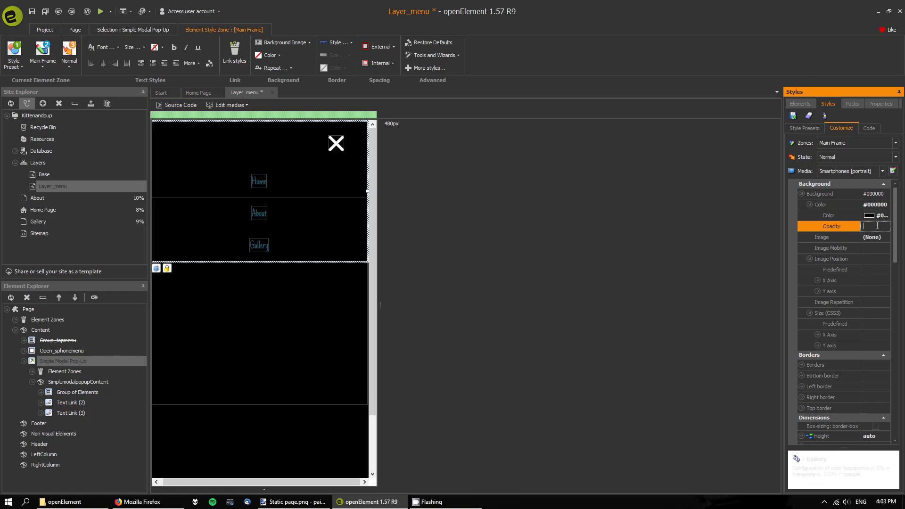
{"action": "type", "text": "50"}
{"action": "key", "text": "Return"}
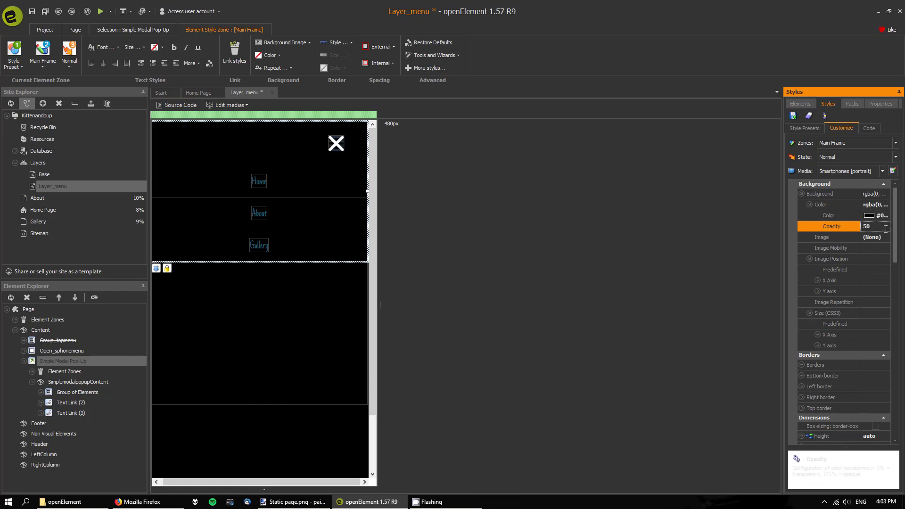
Step: Save all files, preview in the browser, check the pop-up's background over the home page, and return to openElement
{"action": "left_click", "coordinate": [45, 13]}
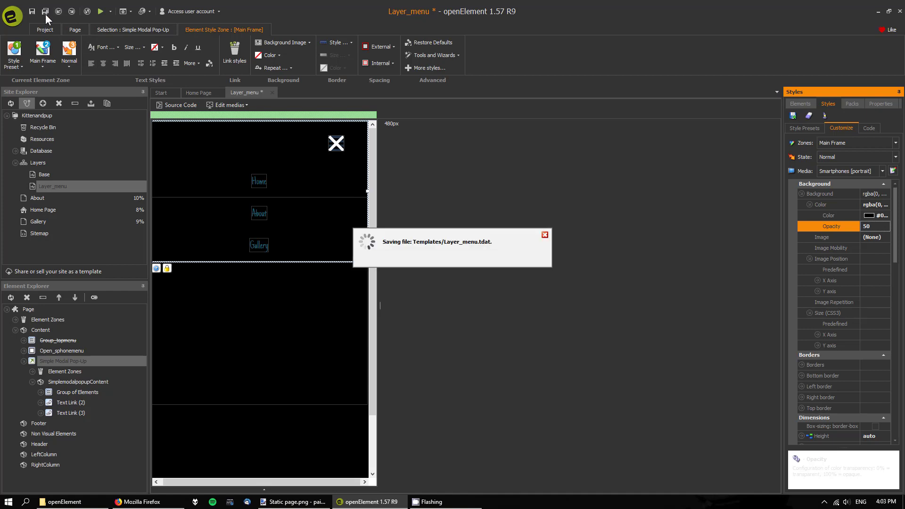
{"action": "left_click", "coordinate": [101, 12]}
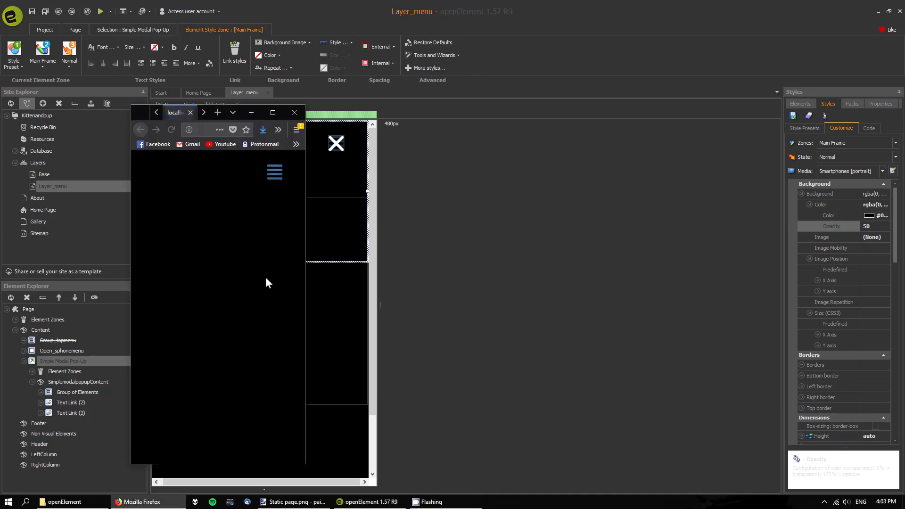
{"action": "left_click", "coordinate": [276, 178]}
{"action": "left_click", "coordinate": [219, 213]}
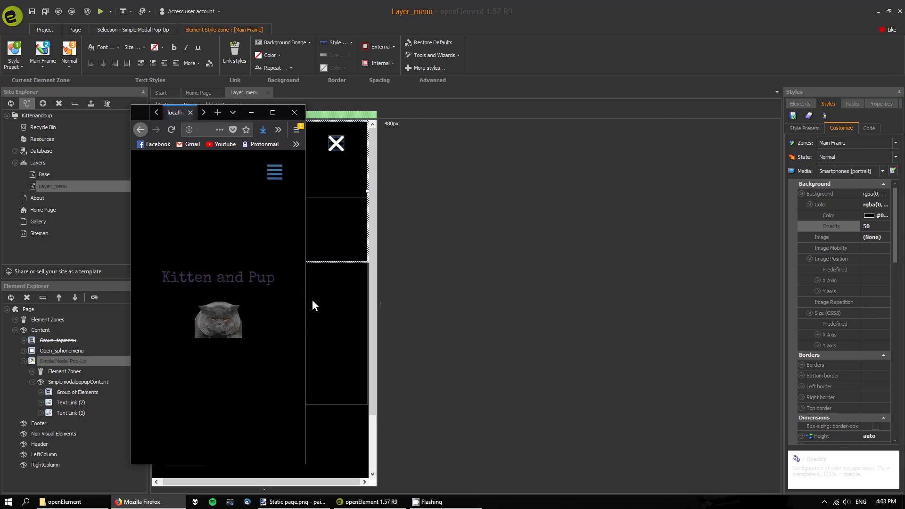
{"action": "left_click", "coordinate": [274, 175]}
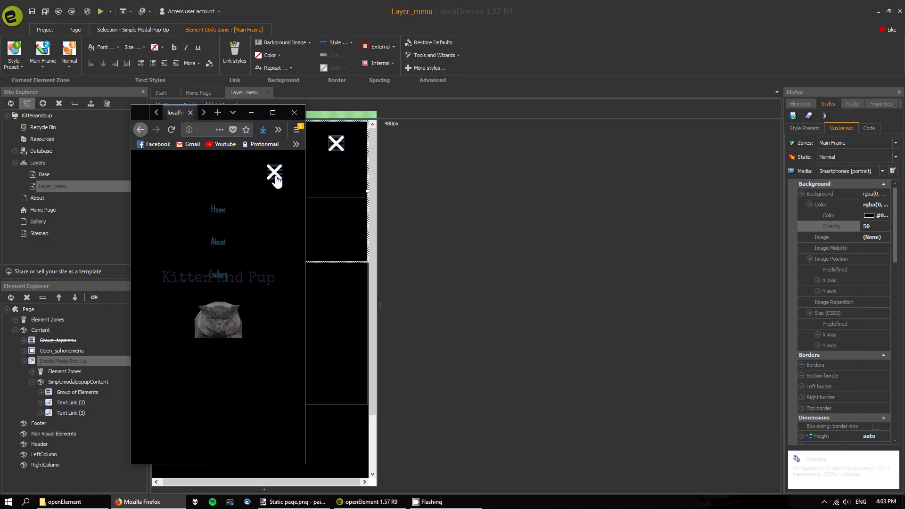
{"action": "left_click", "coordinate": [275, 176]}
{"action": "left_click", "coordinate": [350, 326]}
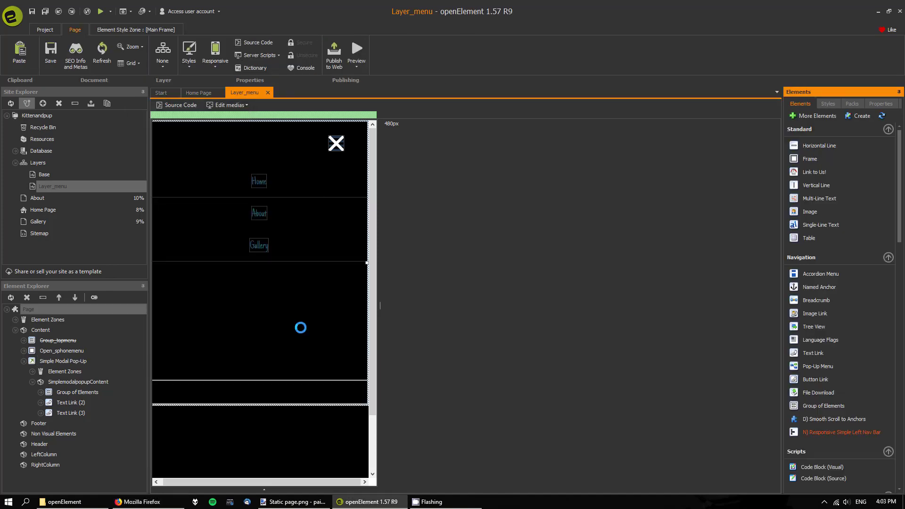
Step: Set the opacity of the Simple Modal Pop-Up's background color to 80
{"action": "left_click", "coordinate": [59, 361]}
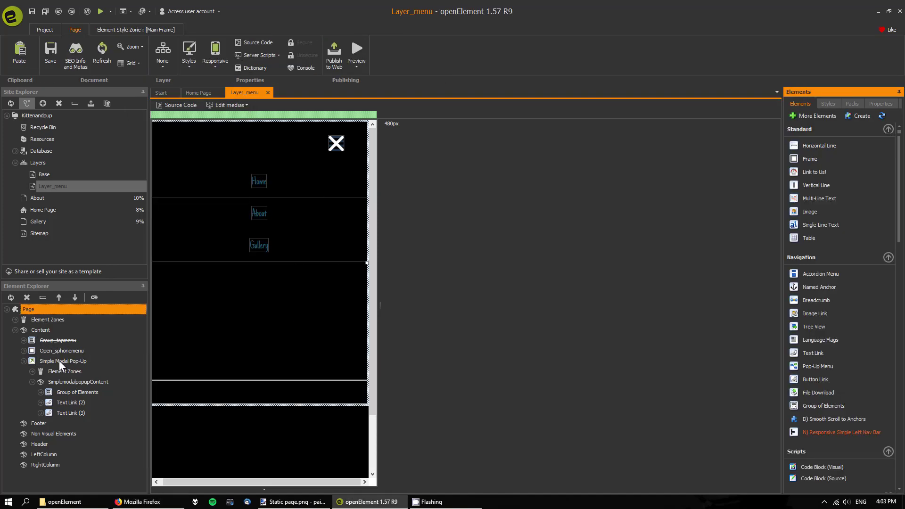
{"action": "left_click", "coordinate": [880, 227]}
{"action": "left_click_drag", "start_coordinate": [880, 227], "coordinate": [842, 228]}
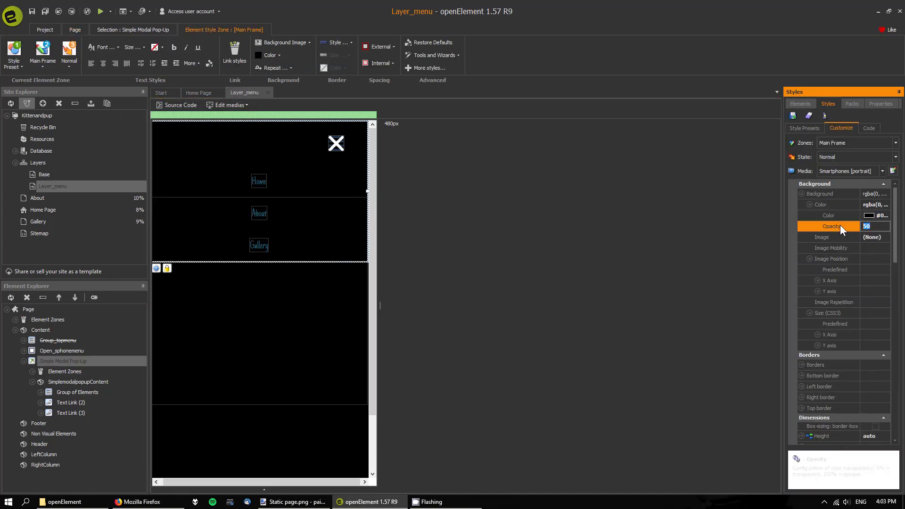
{"action": "type", "text": "80"}
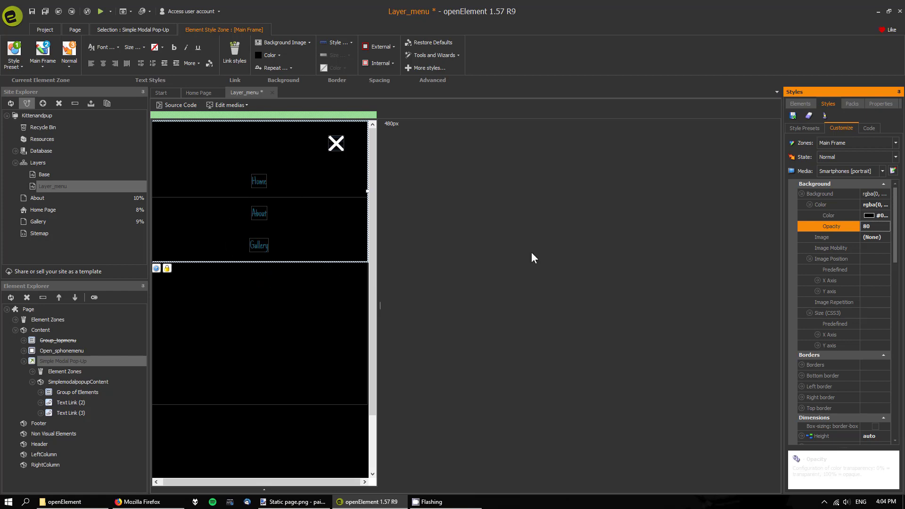
Step: Set the Simple Modal Pop-Up's height to 100vh in the Smartphones [portrait] media
{"action": "left_click_drag", "start_coordinate": [895, 230], "coordinate": [903, 270]}
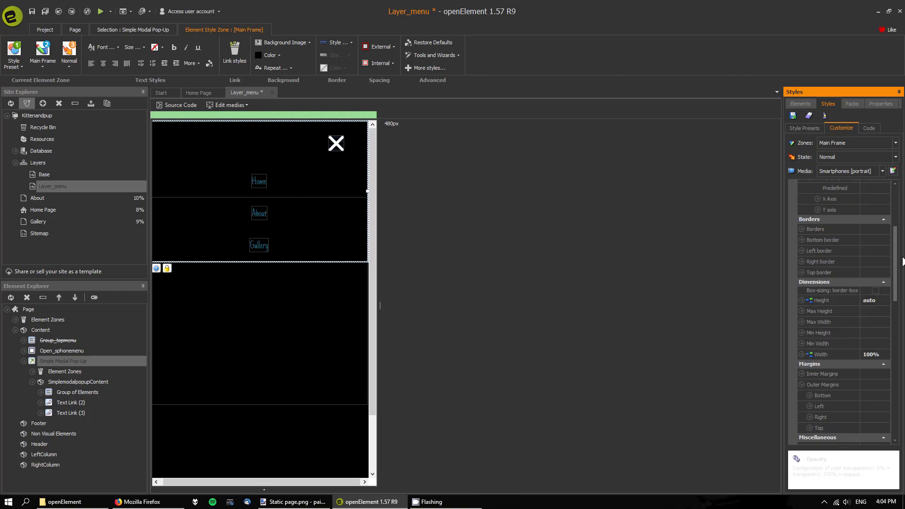
{"action": "left_click", "coordinate": [884, 301]}
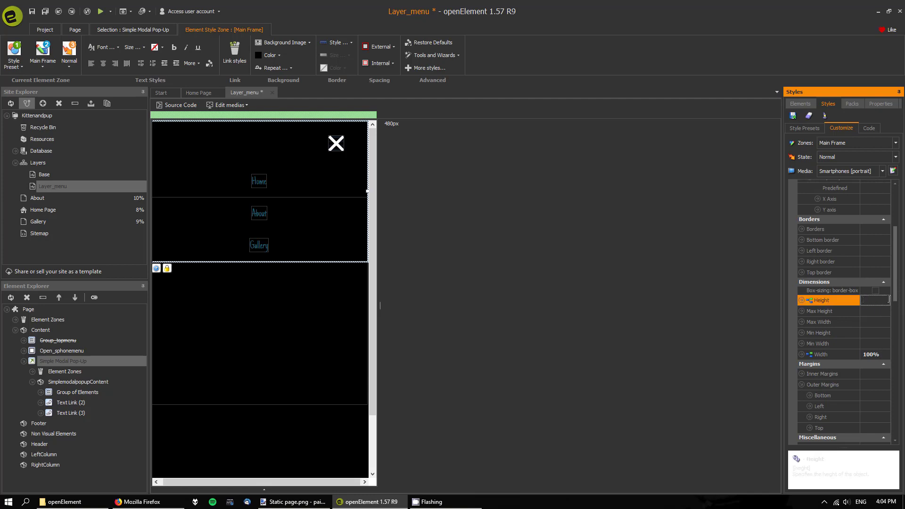
{"action": "type", "text": "100vh"}
{"action": "left_click", "coordinate": [298, 311]}
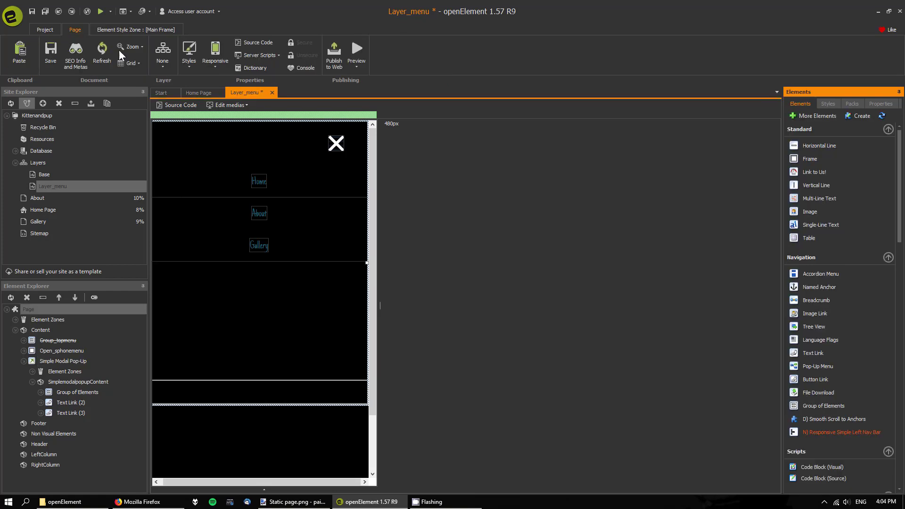
Step: Save all files, preview in the browser, and check the full-height pop-up menu over the Home and About pages
{"action": "left_click", "coordinate": [43, 12]}
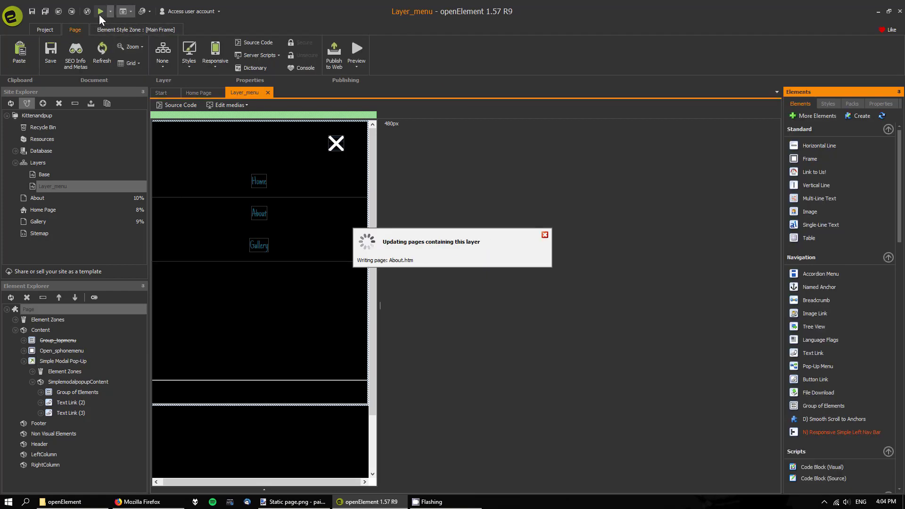
{"action": "left_click", "coordinate": [102, 11]}
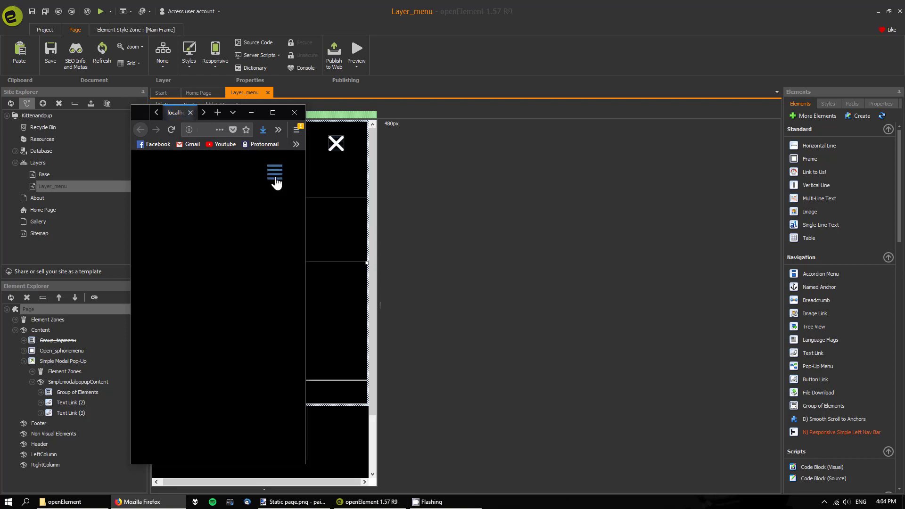
{"action": "left_click", "coordinate": [275, 182]}
{"action": "left_click", "coordinate": [225, 210]}
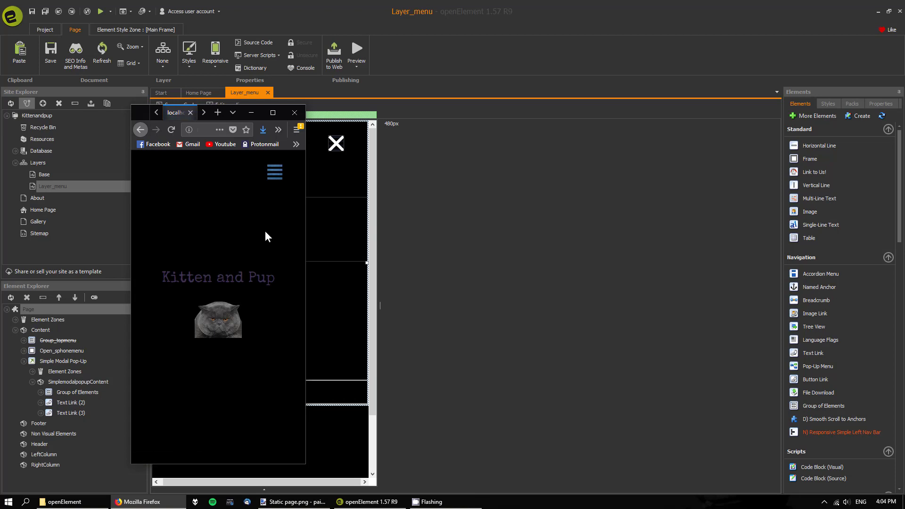
{"action": "left_click", "coordinate": [275, 176]}
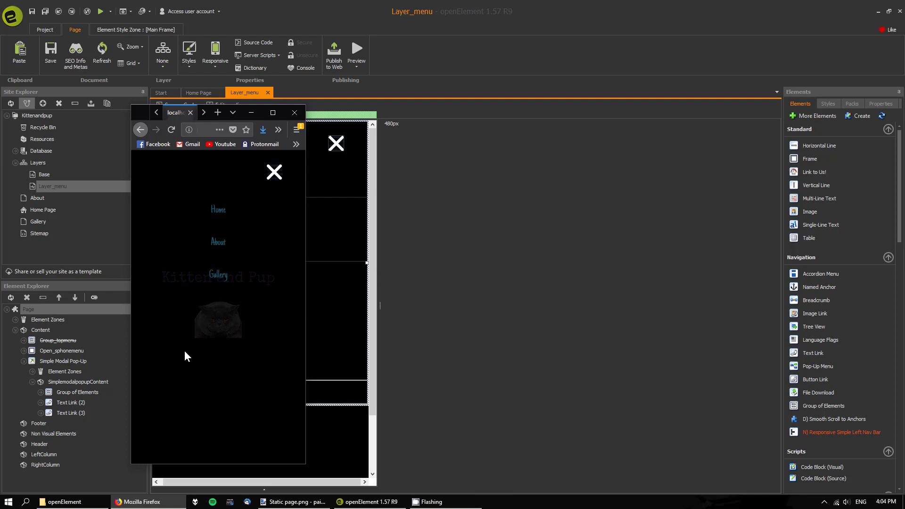
{"action": "left_click", "coordinate": [221, 244]}
{"action": "left_click", "coordinate": [275, 175]}
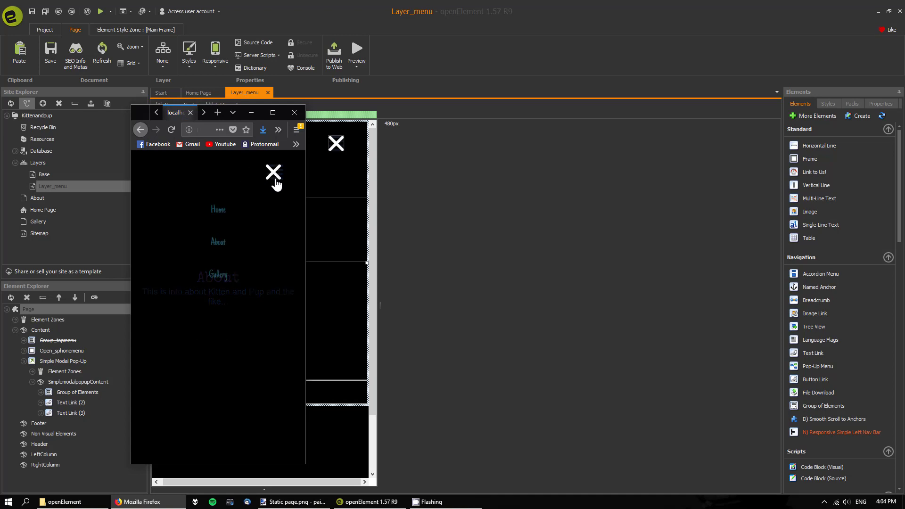
{"action": "left_click", "coordinate": [274, 174]}
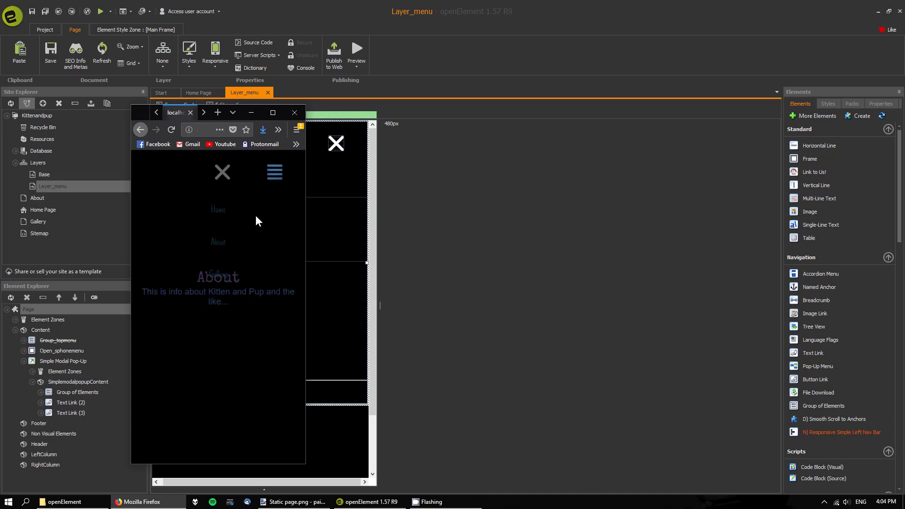
Step: Go to the Gallery page through the pop-up menu, toggle the menu and scroll the page to check it, and return to openElement
{"action": "left_click", "coordinate": [271, 174]}
{"action": "left_click", "coordinate": [216, 278]}
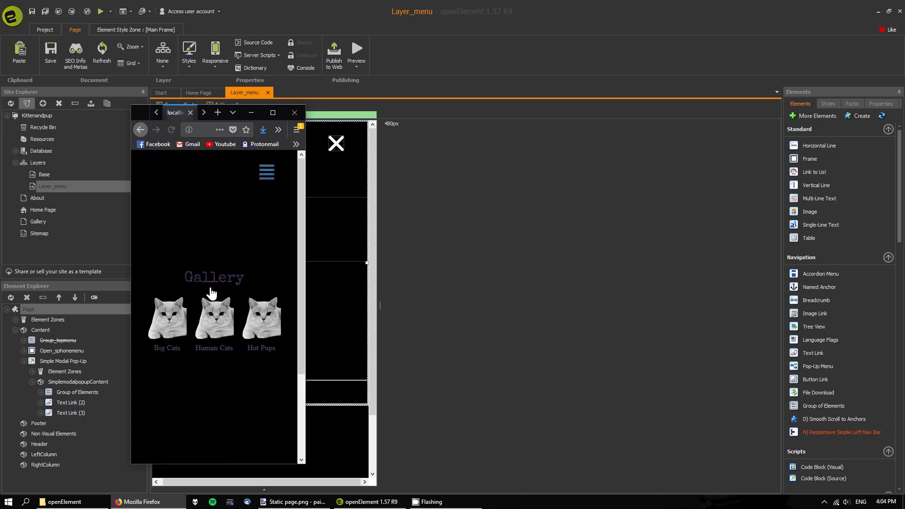
{"action": "left_click", "coordinate": [265, 175]}
{"action": "left_click", "coordinate": [261, 175]}
{"action": "scroll", "coordinate": [247, 276], "scroll_direction": "down", "scroll_amount": 4}
{"action": "scroll", "coordinate": [247, 278], "scroll_direction": "up", "scroll_amount": 4}
{"action": "left_click", "coordinate": [682, 286]}
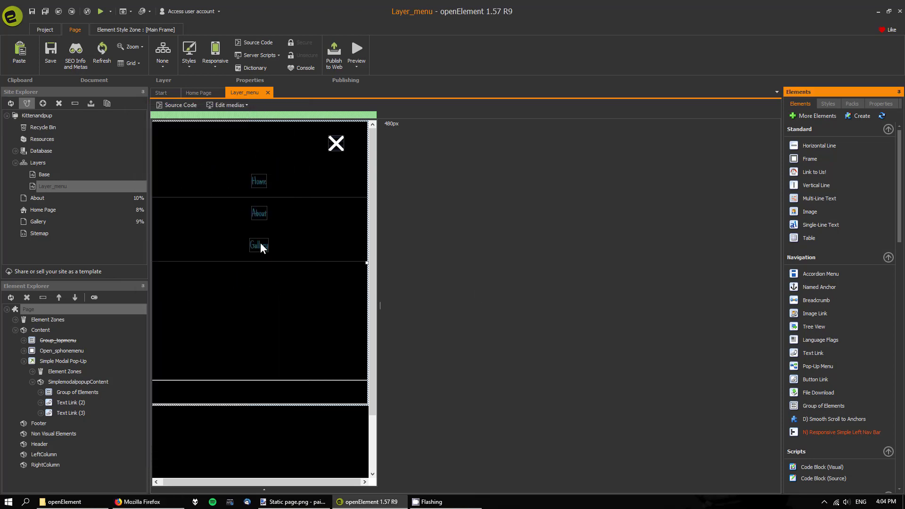
Step: Set the opacity of the Simple Modal Pop-Up's background color to 95 in the Smartphones [portrait] media
{"action": "left_click", "coordinate": [67, 361]}
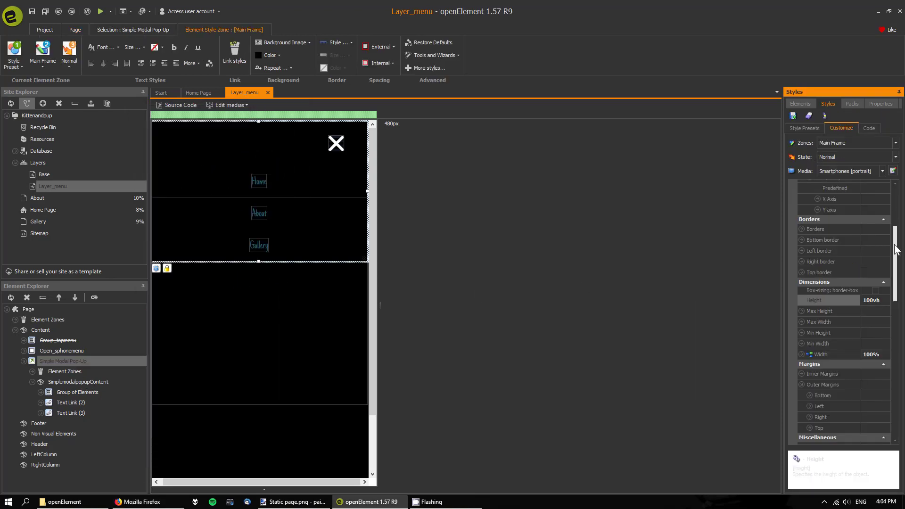
{"action": "scroll", "coordinate": [875, 219], "scroll_direction": "up", "scroll_amount": 3}
{"action": "left_click", "coordinate": [874, 226]}
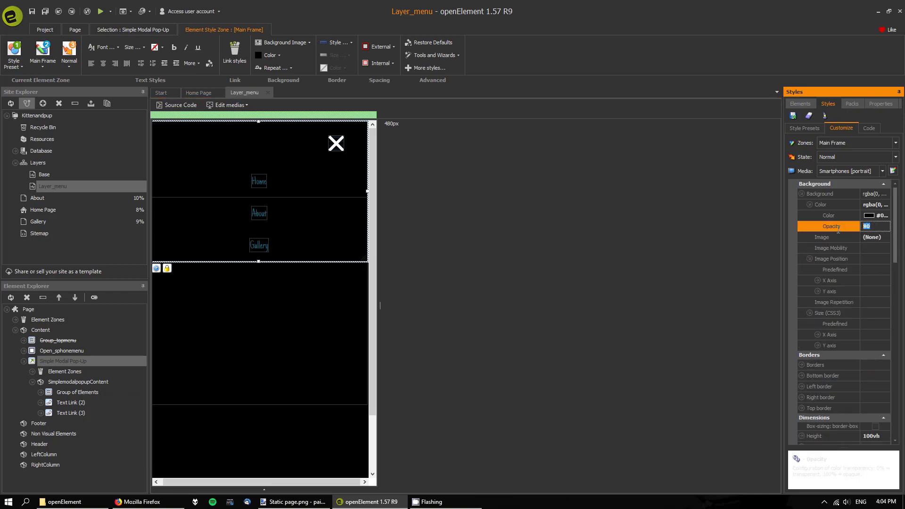
{"action": "type", "text": "95"}
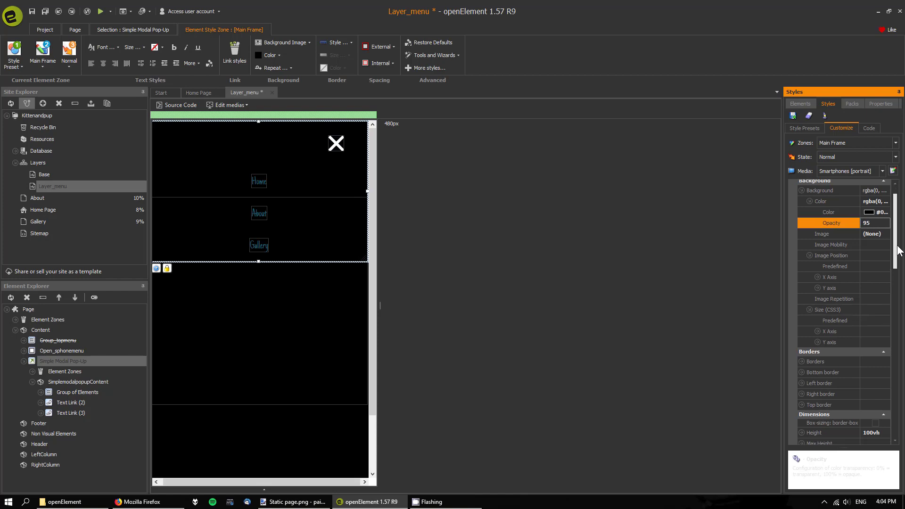
{"action": "scroll", "coordinate": [894, 253], "scroll_direction": "down", "scroll_amount": 2}
{"action": "left_click_drag", "start_coordinate": [898, 251], "coordinate": [899, 293]}
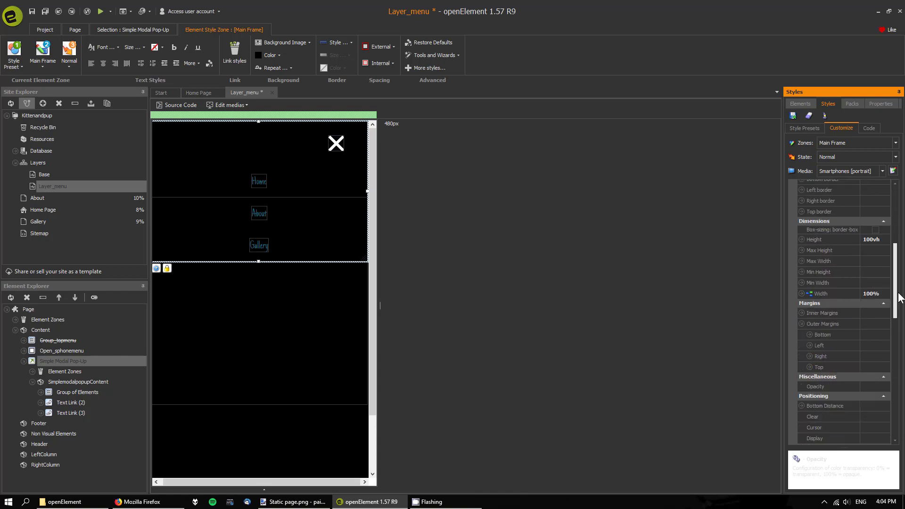
Step: Save all files, preview in the browser, and check the darker pop-up menu while visiting the Home and About pages
{"action": "left_click", "coordinate": [46, 10]}
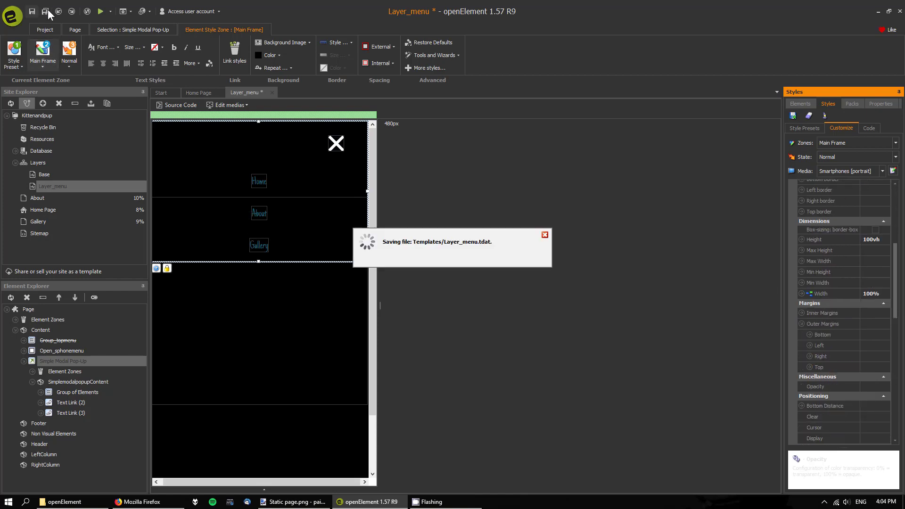
{"action": "left_click", "coordinate": [100, 11]}
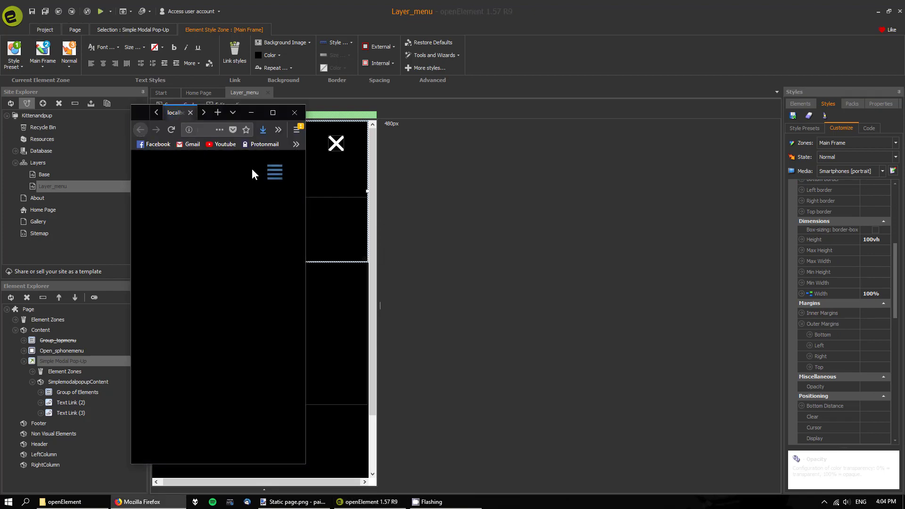
{"action": "left_click", "coordinate": [275, 173]}
{"action": "left_click", "coordinate": [219, 212]}
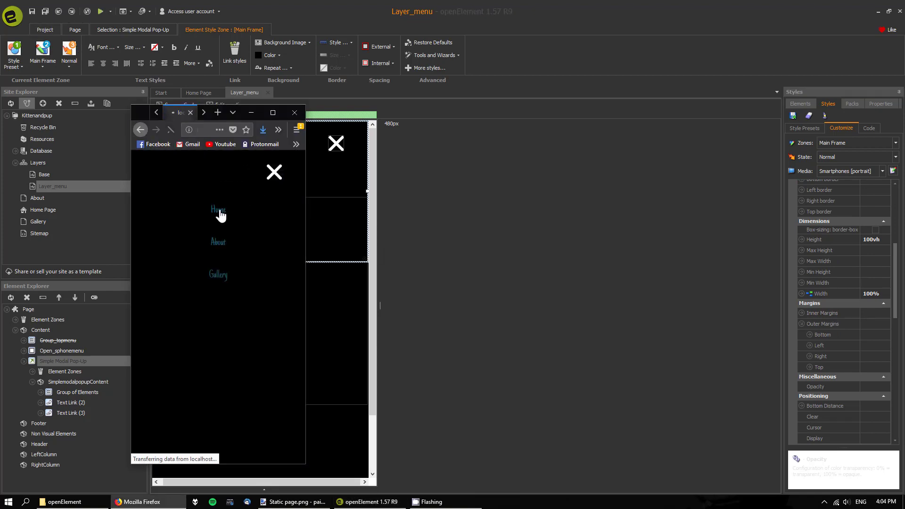
{"action": "left_click", "coordinate": [278, 176]}
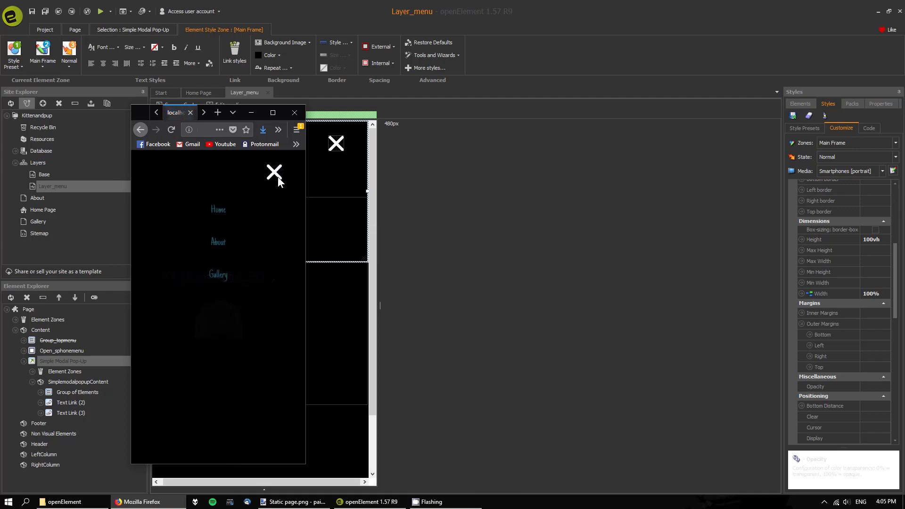
{"action": "left_click", "coordinate": [277, 174]}
{"action": "left_click", "coordinate": [277, 178]}
{"action": "left_click", "coordinate": [221, 250]}
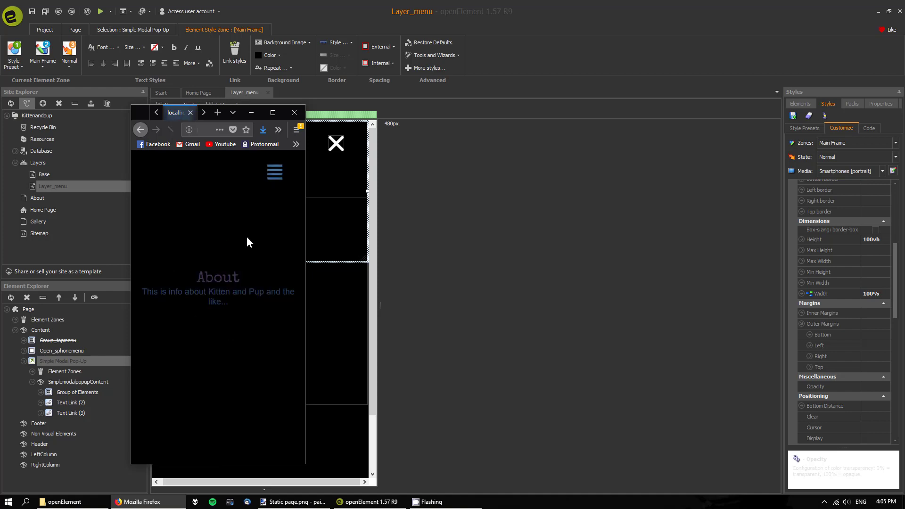
Step: Go to the Gallery page through the pop-up menu, scroll through it, and return to the Home page from the menu
{"action": "left_click", "coordinate": [276, 173]}
{"action": "left_click", "coordinate": [223, 282]}
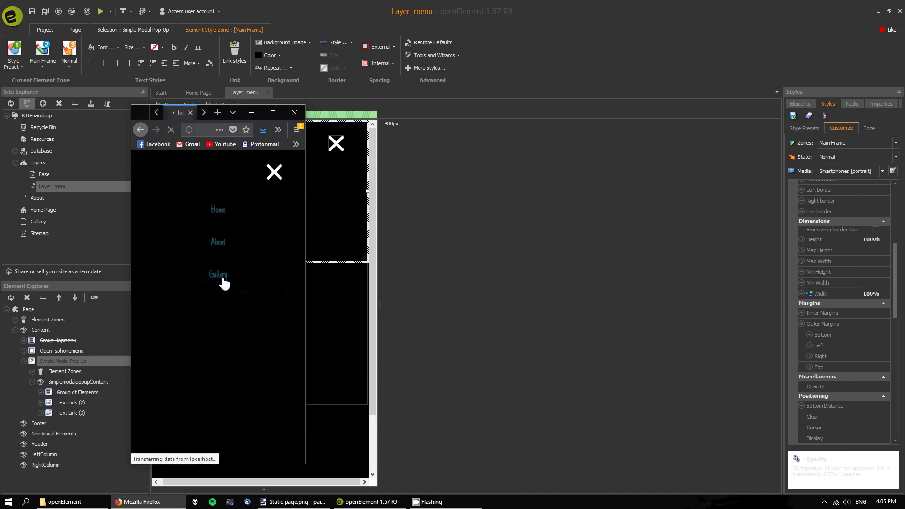
{"action": "scroll", "coordinate": [248, 308], "scroll_direction": "down", "scroll_amount": 4}
{"action": "scroll", "coordinate": [247, 306], "scroll_direction": "up", "scroll_amount": 4}
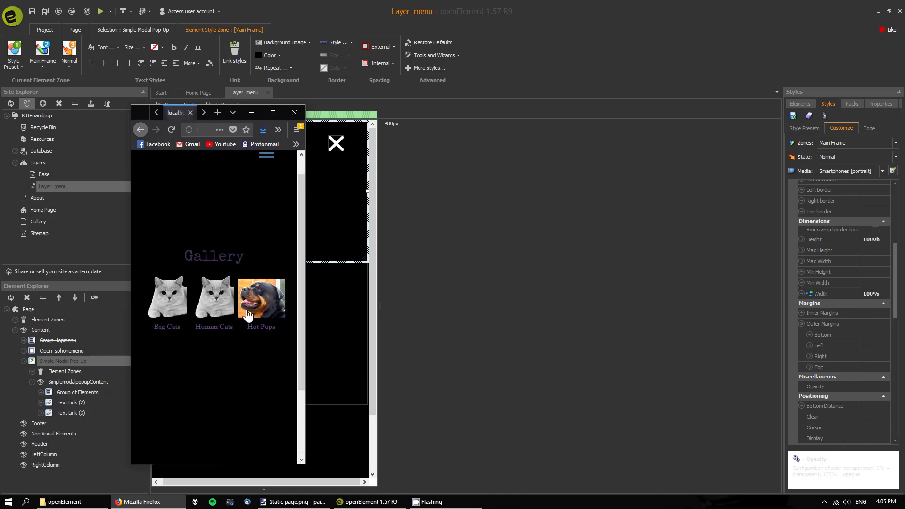
{"action": "scroll", "coordinate": [247, 310], "scroll_direction": "down", "scroll_amount": 4}
{"action": "scroll", "coordinate": [239, 297], "scroll_direction": "up", "scroll_amount": 4}
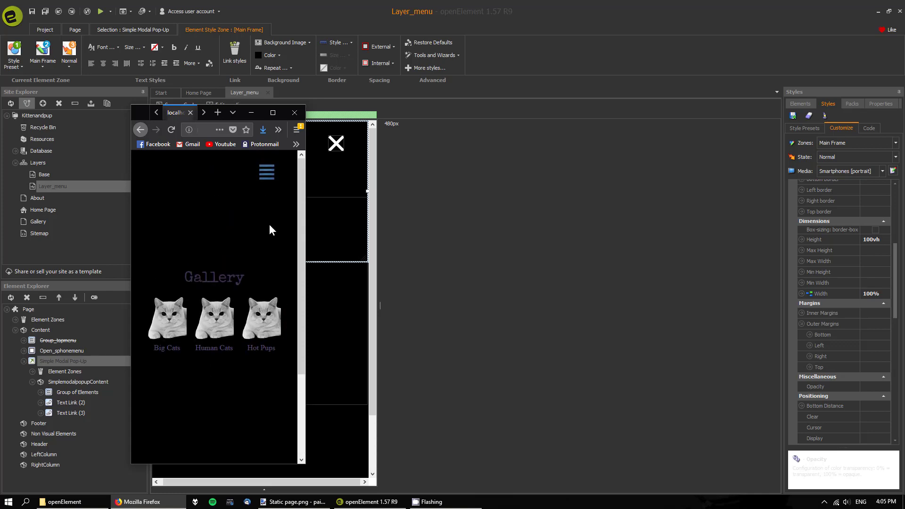
{"action": "left_click", "coordinate": [274, 181]}
{"action": "left_click", "coordinate": [223, 262]}
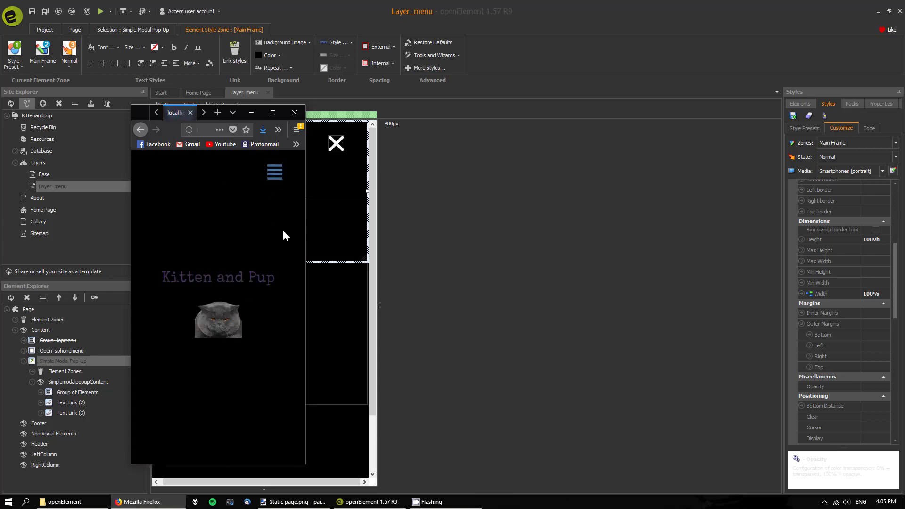